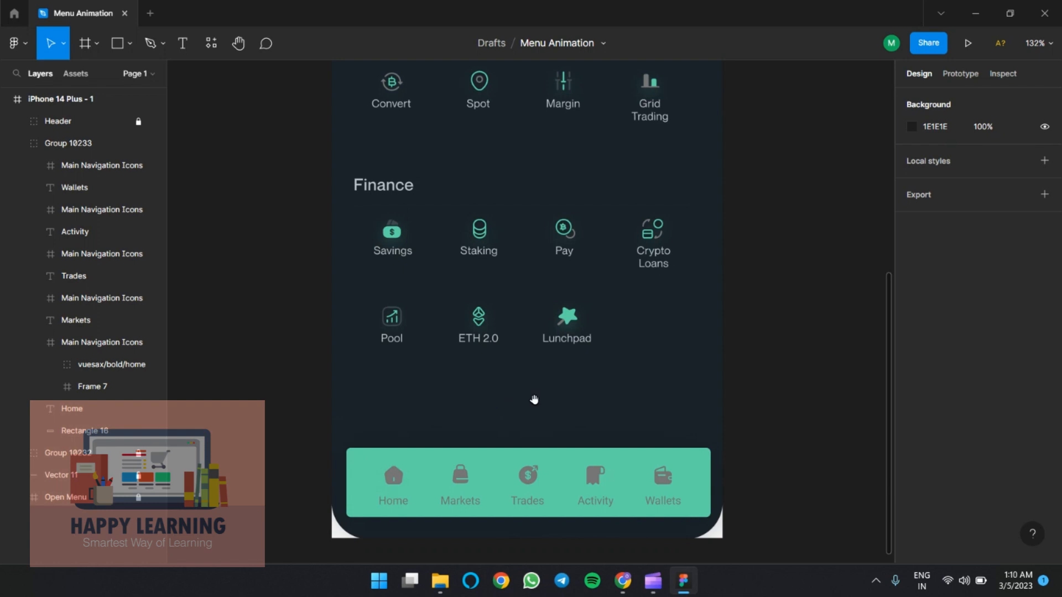
- Draw a circle about 90 × 90 over the Home item, overlapping the upper edge of the green navigation bar
drag(529, 423, 528, 255)
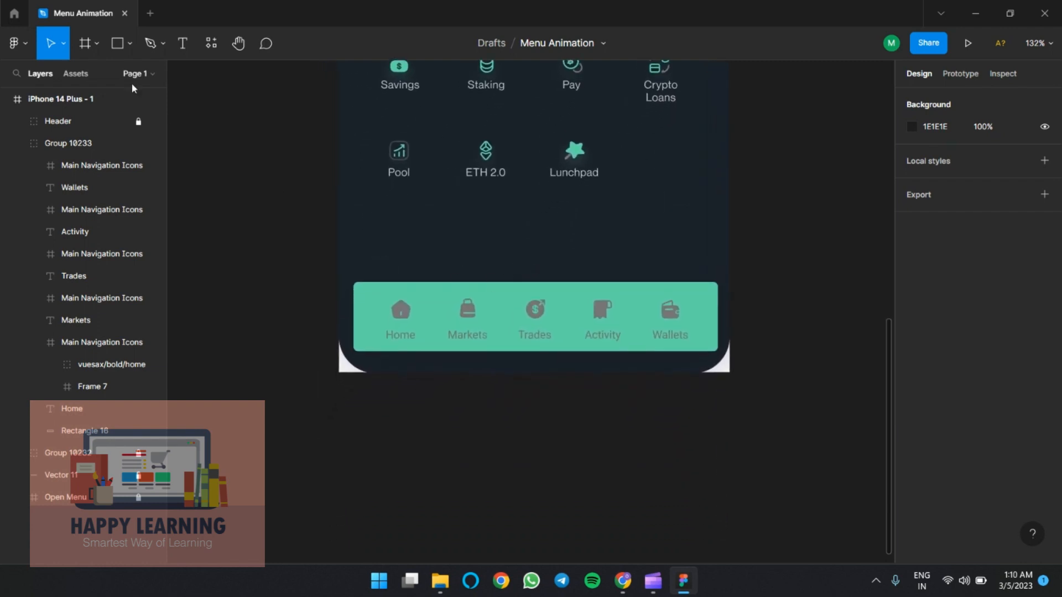
click(127, 45)
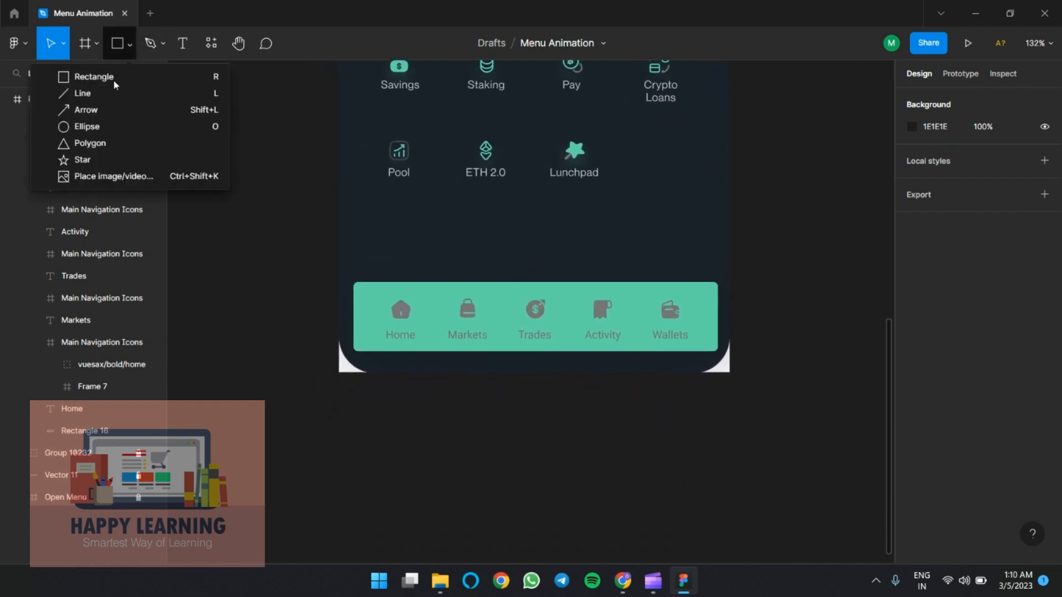
click(74, 127)
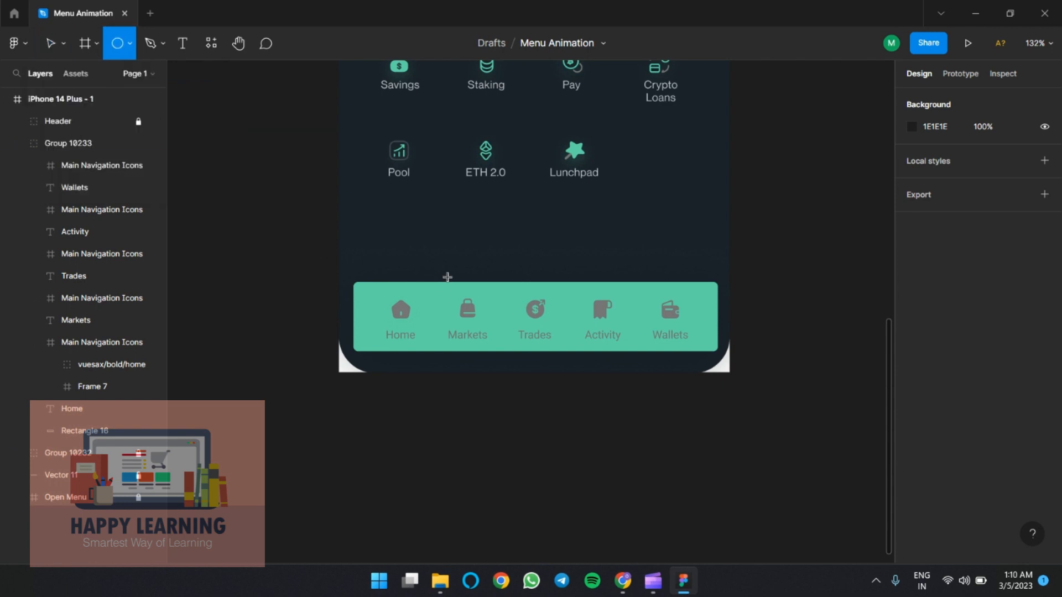
drag(374, 247, 435, 324)
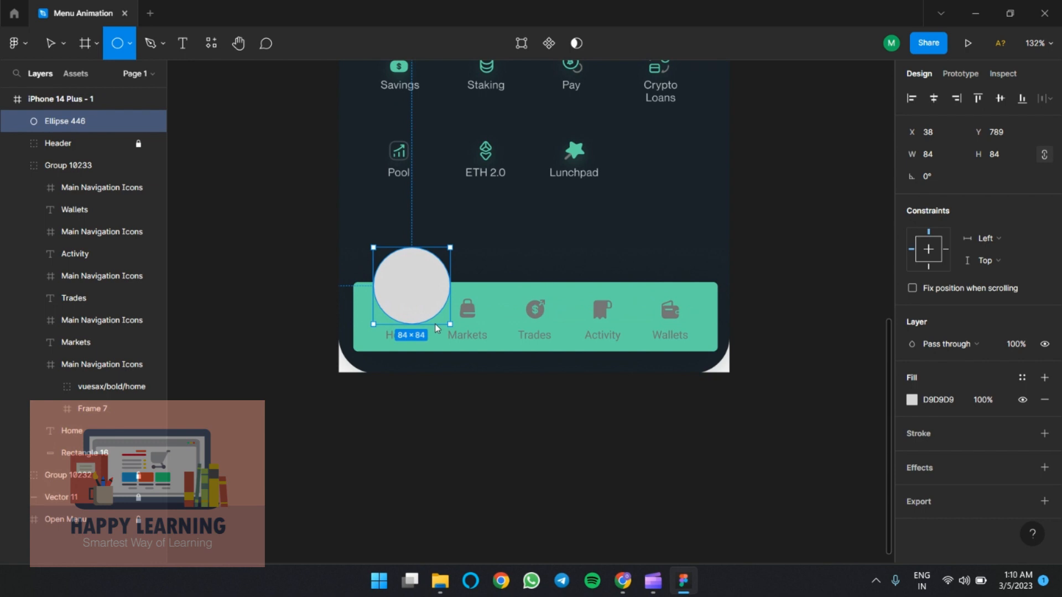
drag(434, 324, 441, 330)
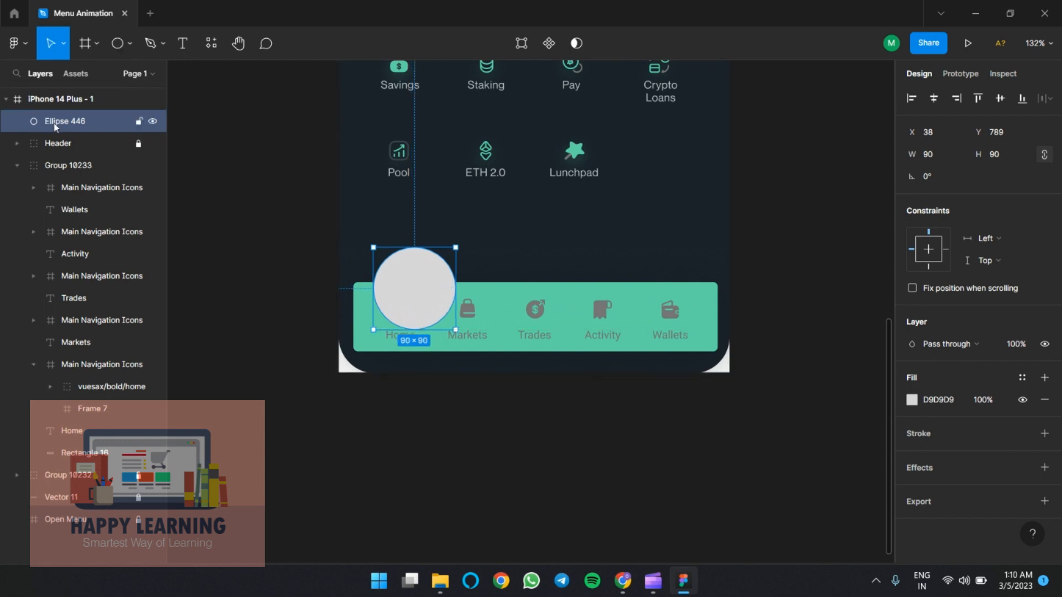
- Move the circle's layer into the navigation bar group, directly above Rectangle 16, so it sits behind the Home icon and label
drag(57, 128, 66, 166)
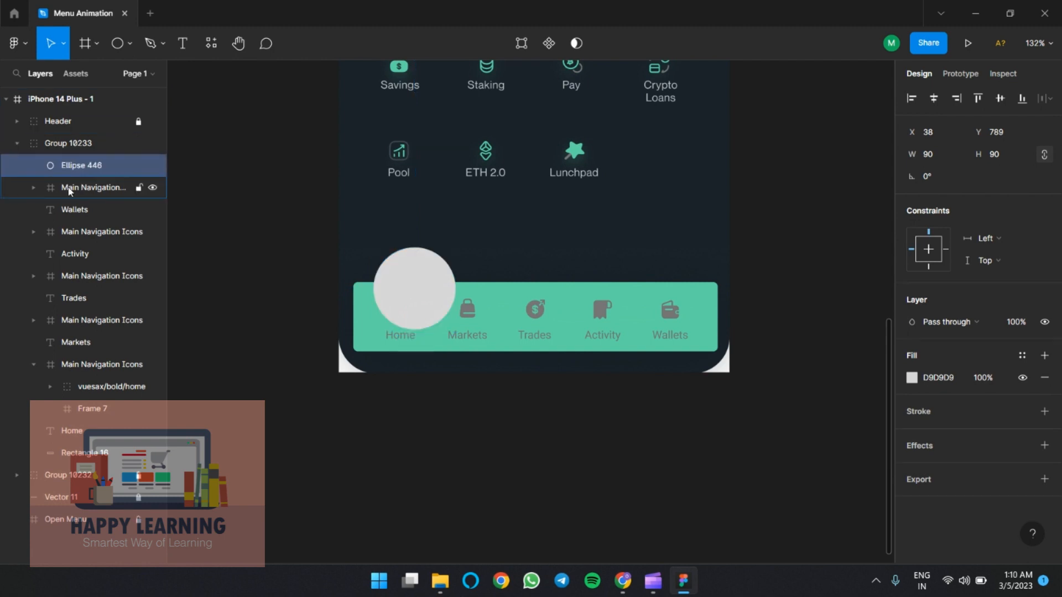
click(34, 365)
click(72, 166)
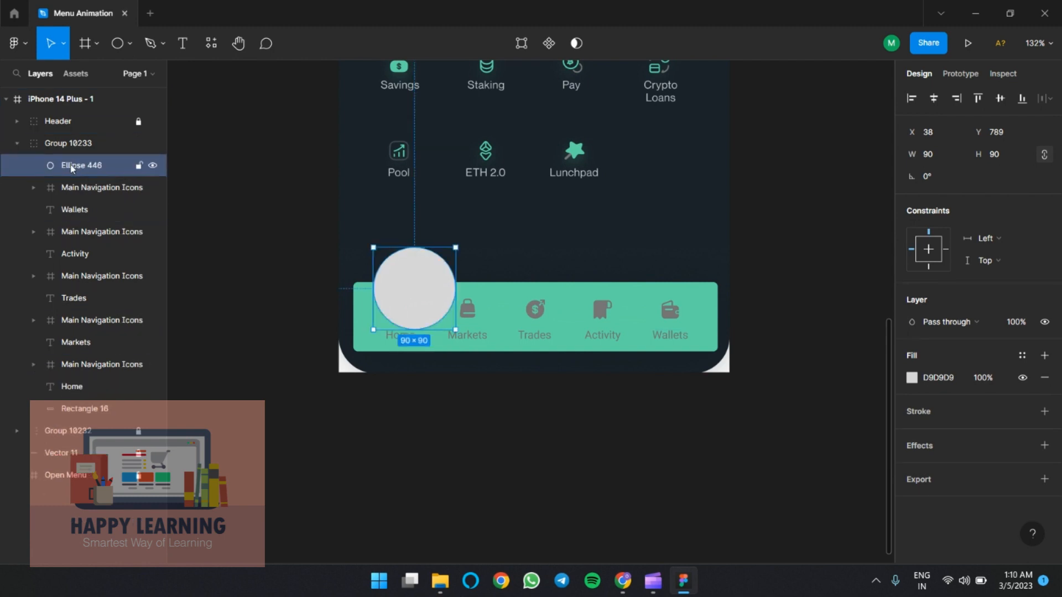
drag(75, 174, 114, 396)
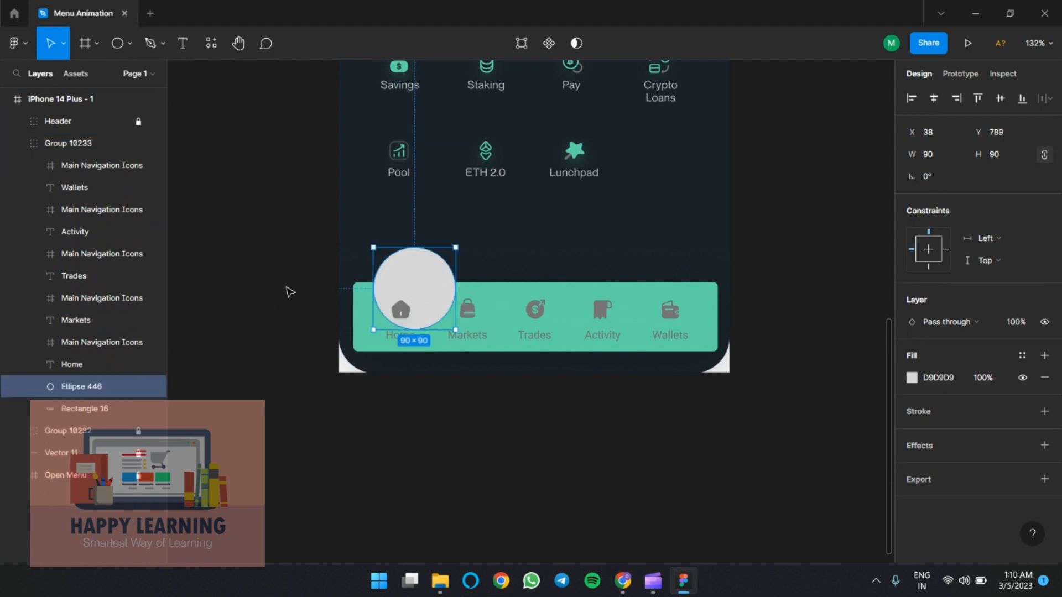
- Centre the circle over the Home icon at 84 × 84 and fill it with the dark document color 1B232A
drag(433, 306, 422, 300)
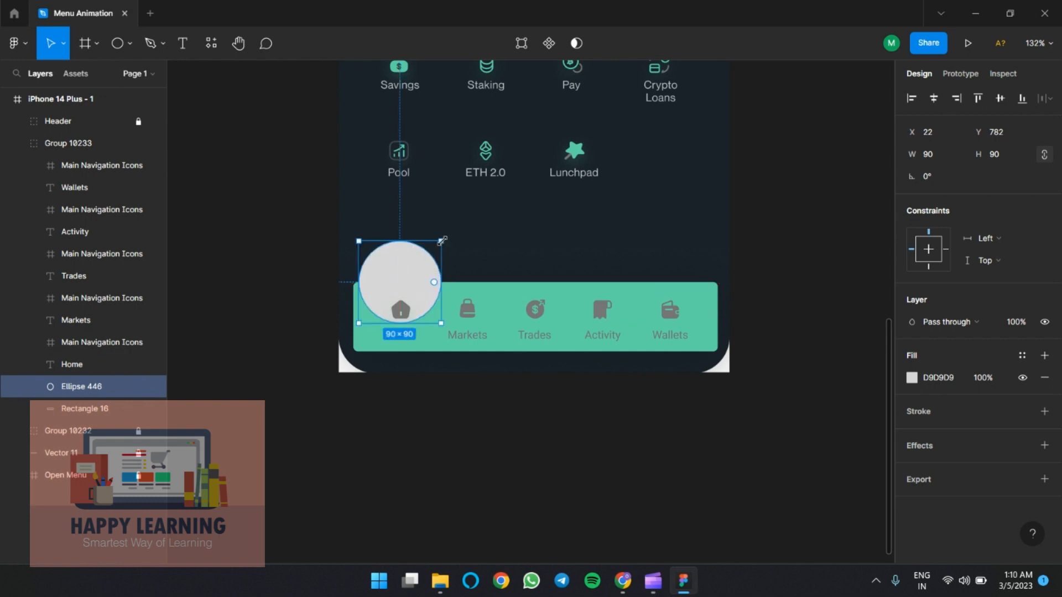
mouse_move(442, 240)
mouse_down()
mouse_move(444, 250)
mouse_move(424, 242)
mouse_up()
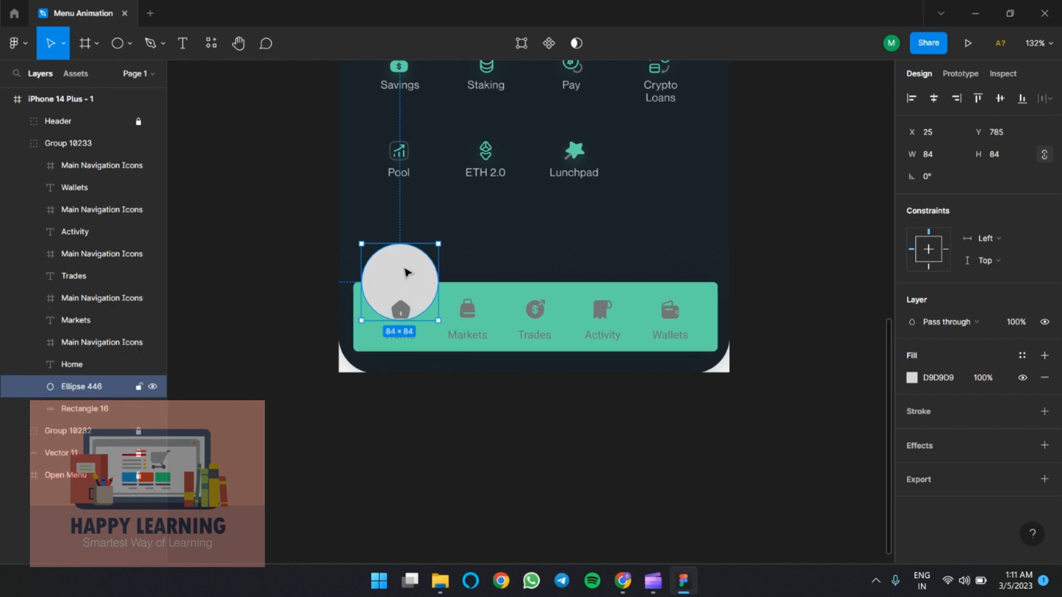
click(911, 379)
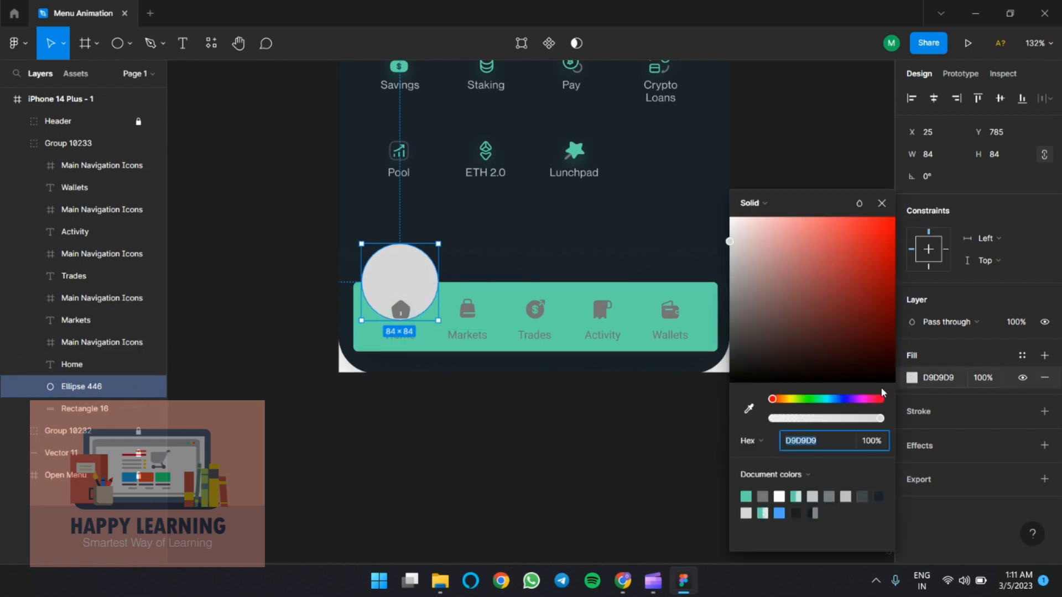
click(878, 497)
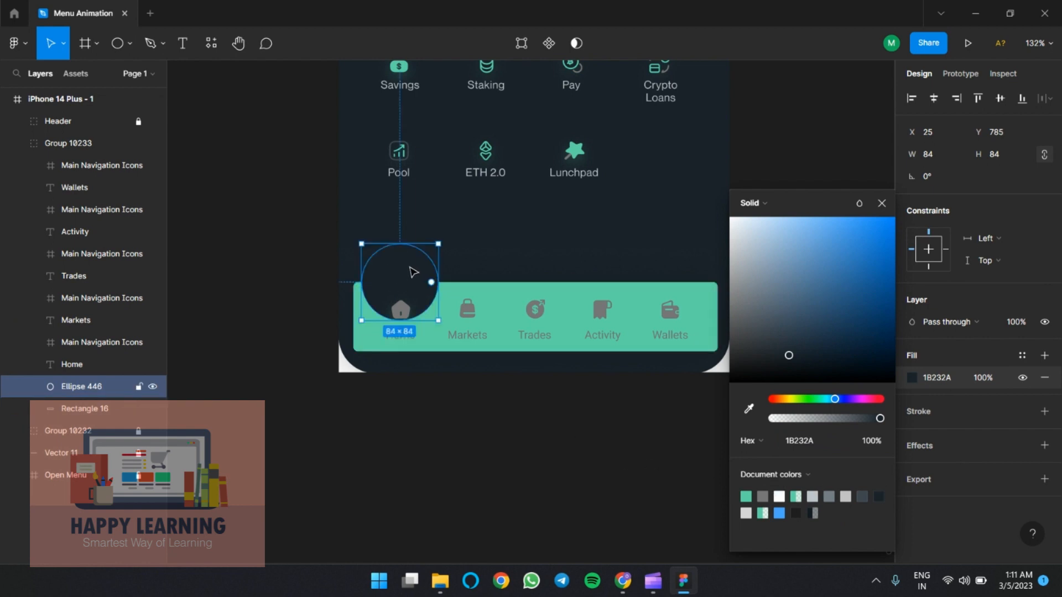
- Fine-tune the dark circle's alignment with the Home icon by nudging it 1 px right to X 26
drag(413, 269, 409, 270)
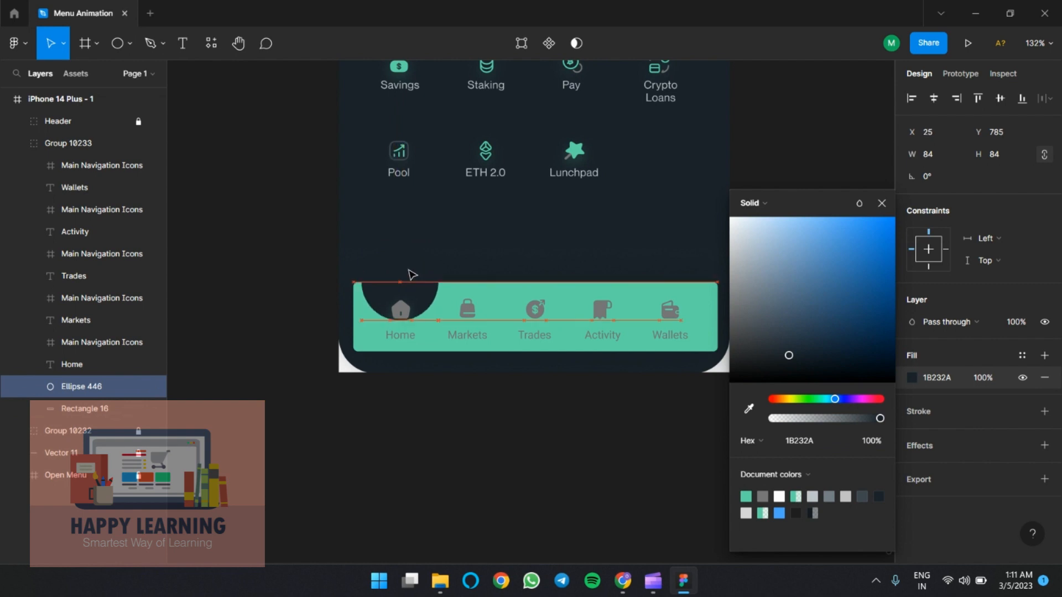
click(404, 312)
shift+click(416, 267)
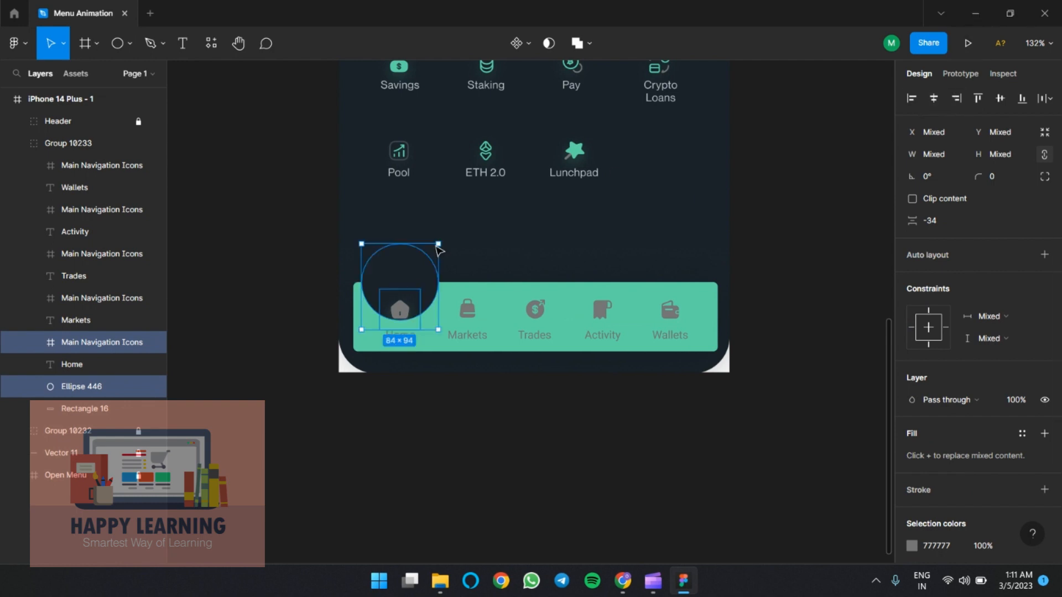
click(406, 415)
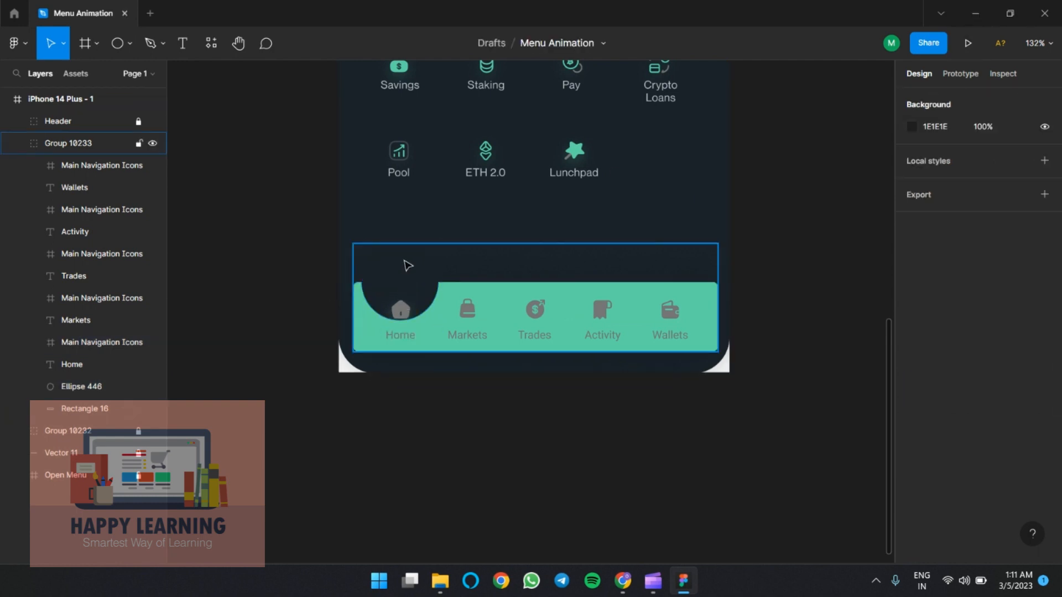
click(409, 269)
click(413, 272)
key(Right)
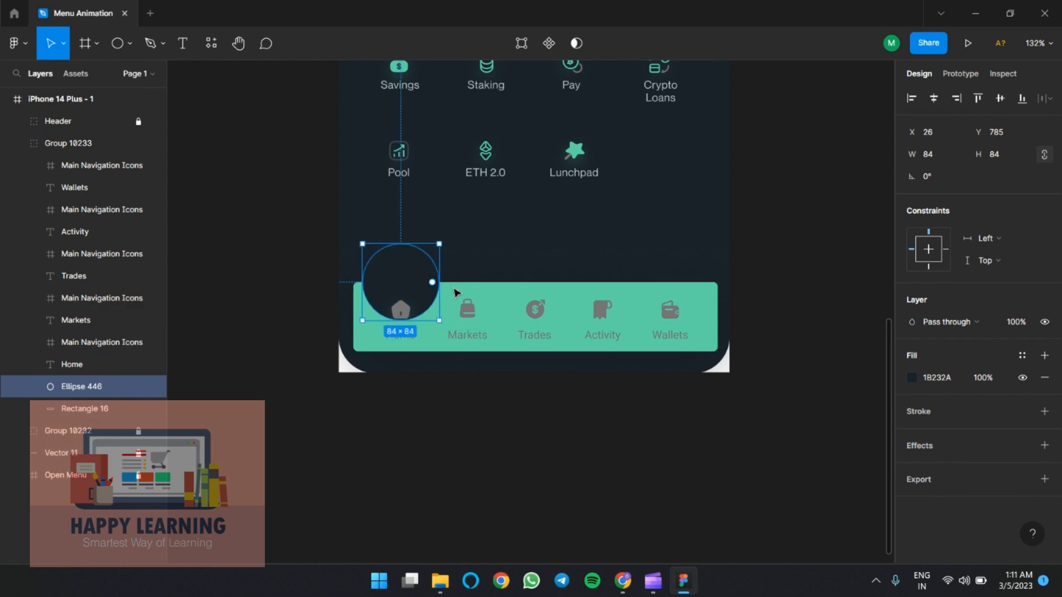
- Edit the circle's outline, turning the lower curve handles of both side points horizontally inward to form flared cutout edges
double_click(422, 270)
click(424, 296)
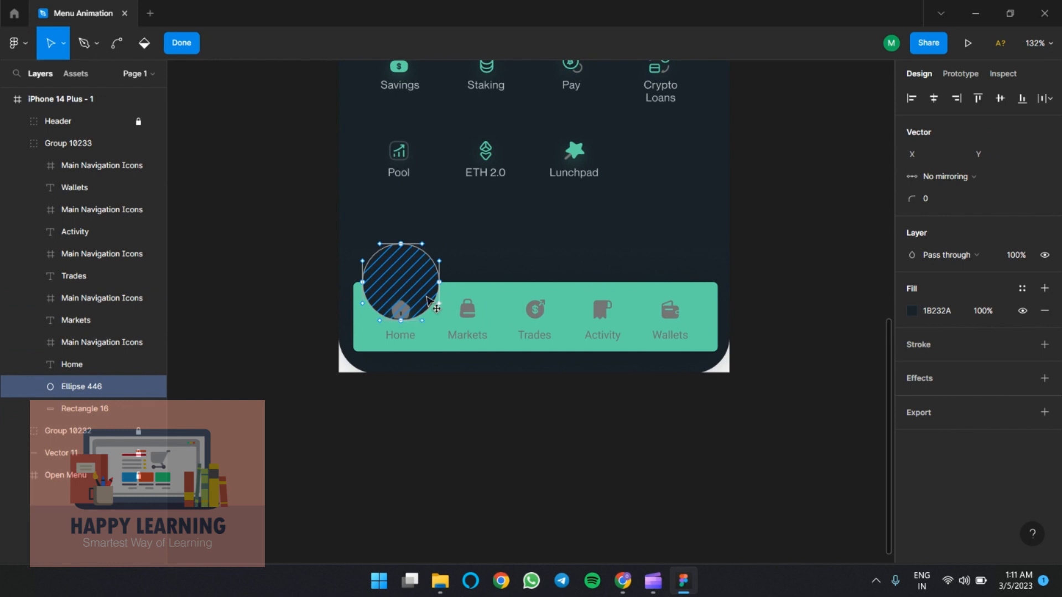
mouse_move(439, 304)
mouse_down()
mouse_move(420, 290)
mouse_move(431, 285)
mouse_up()
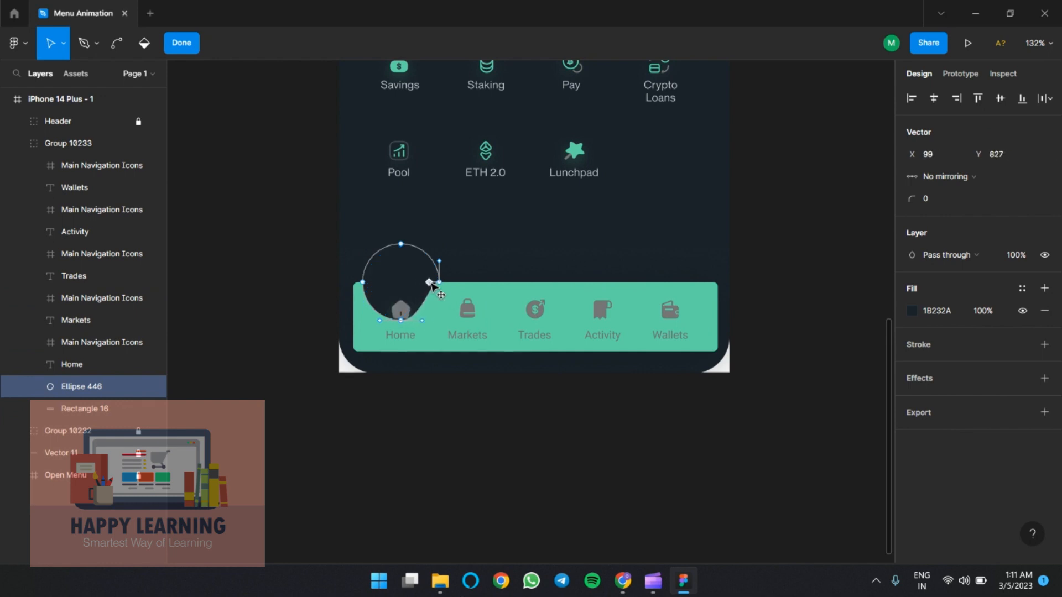
click(364, 283)
drag(363, 303, 375, 283)
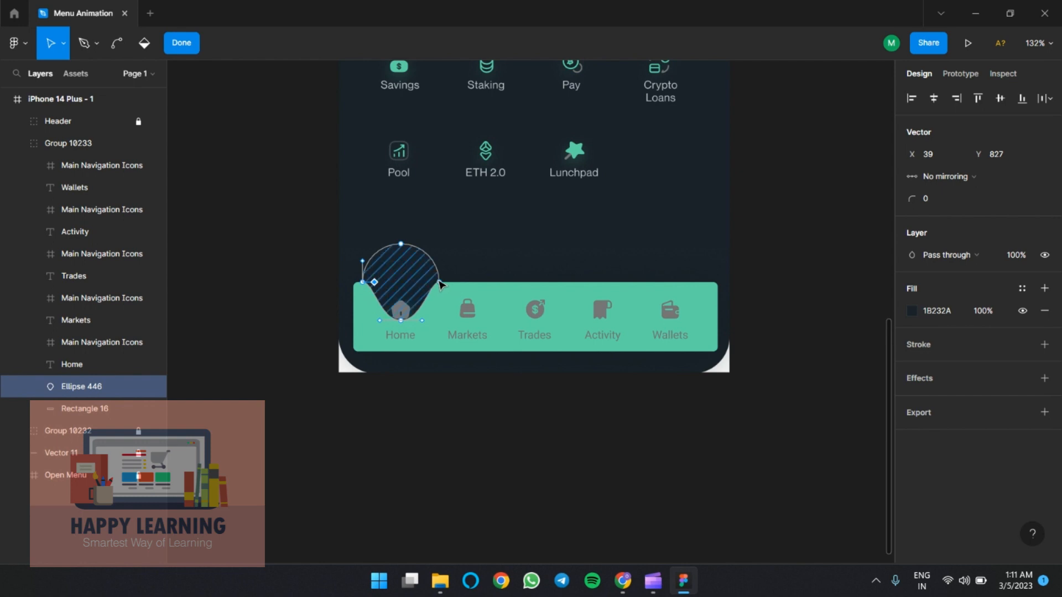
click(363, 282)
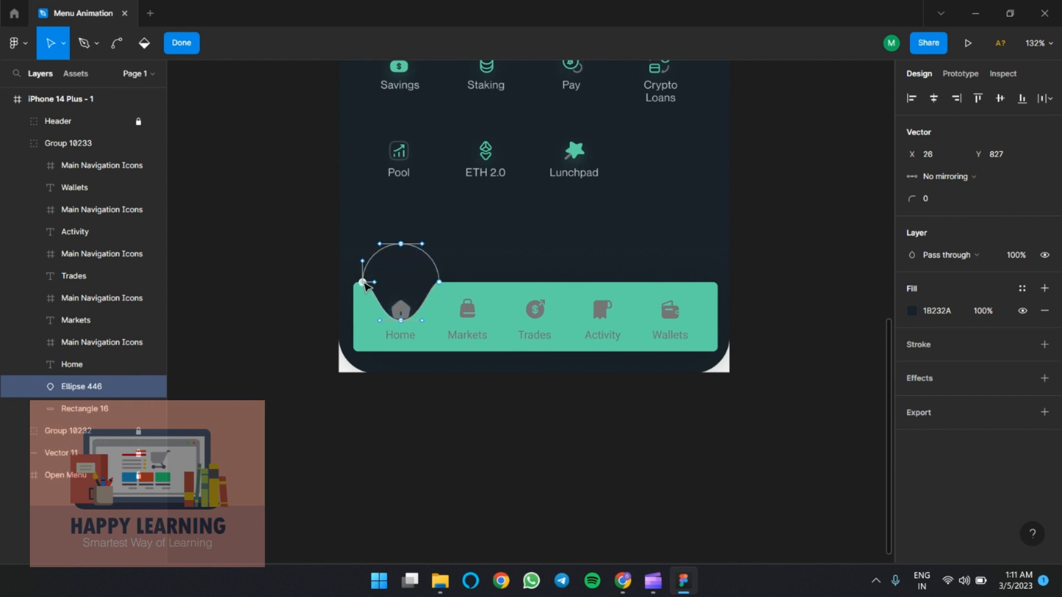
- Lengthen both curve handles of the shape's bottom point outward to widen the base of the cutout
click(401, 319)
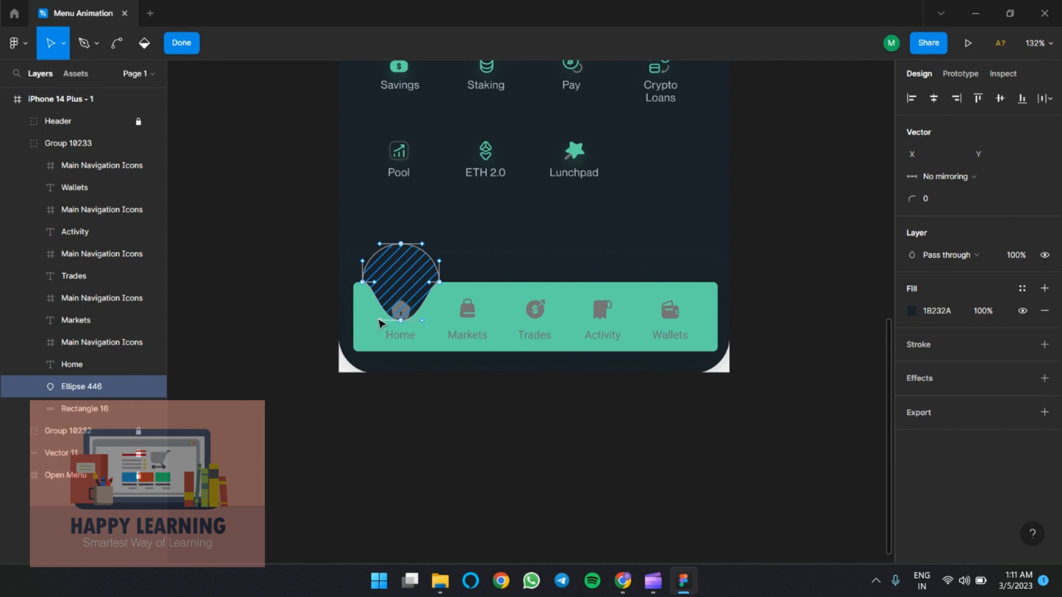
drag(380, 320, 369, 321)
click(412, 317)
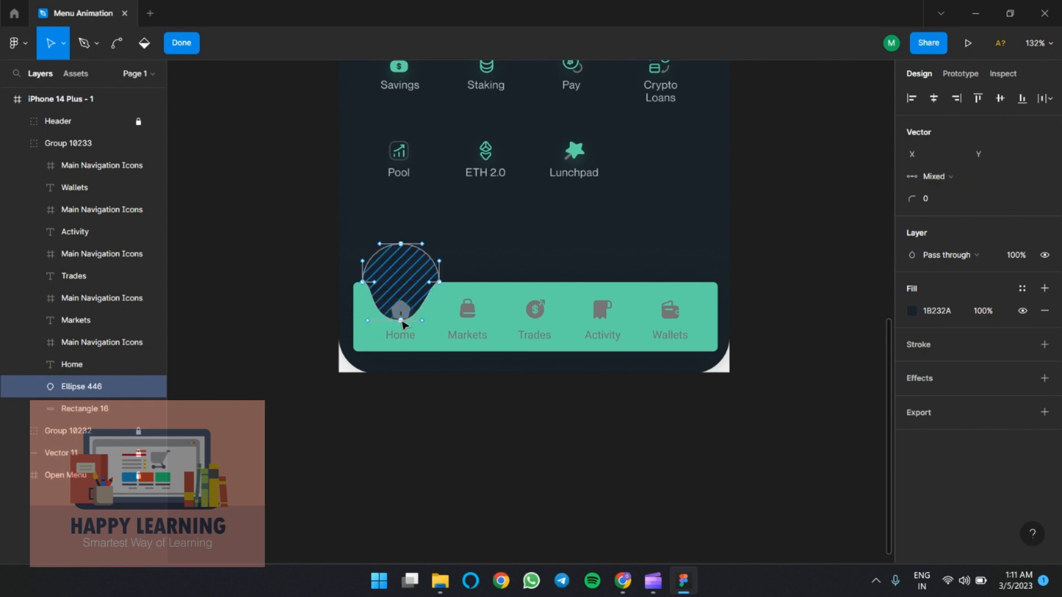
click(401, 321)
drag(423, 321, 434, 320)
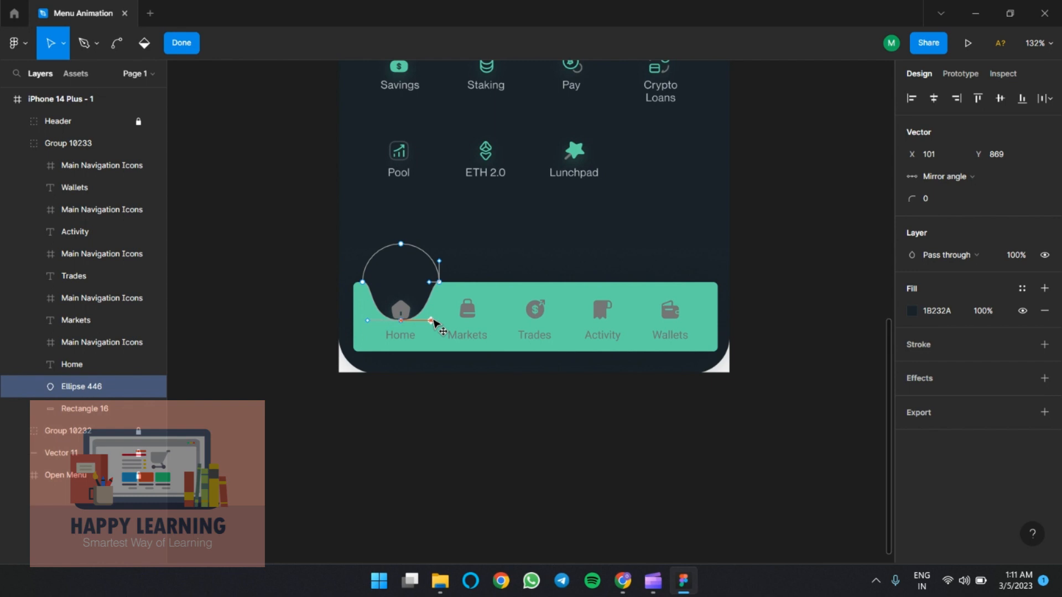
- Raise the cutout's bottom point 3 px to Y 866 and finish editing the shape's outline
click(401, 321)
key(Up)
key(Up)
key(Up)
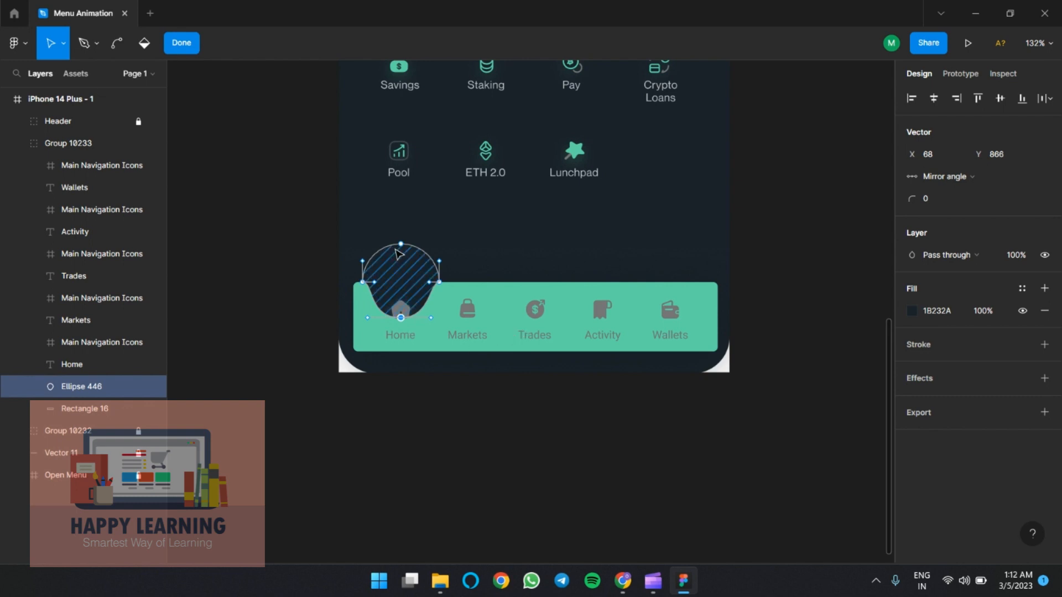
scroll(381, 263, up, 3)
ctrl+scroll(405, 379, up, 2)
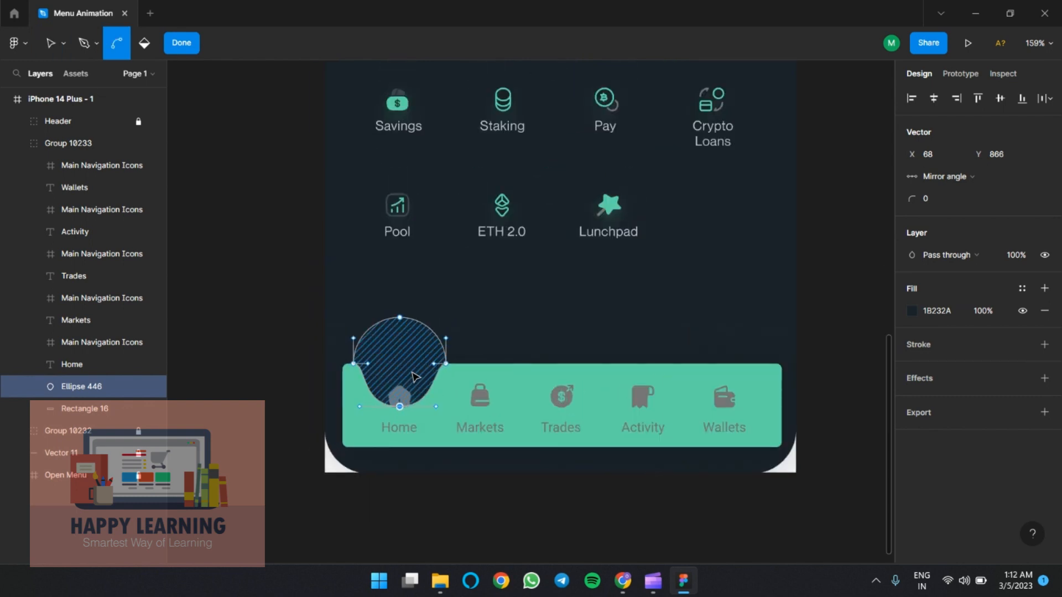
ctrl+scroll(412, 380, down, 10)
ctrl+scroll(412, 381, up, 12)
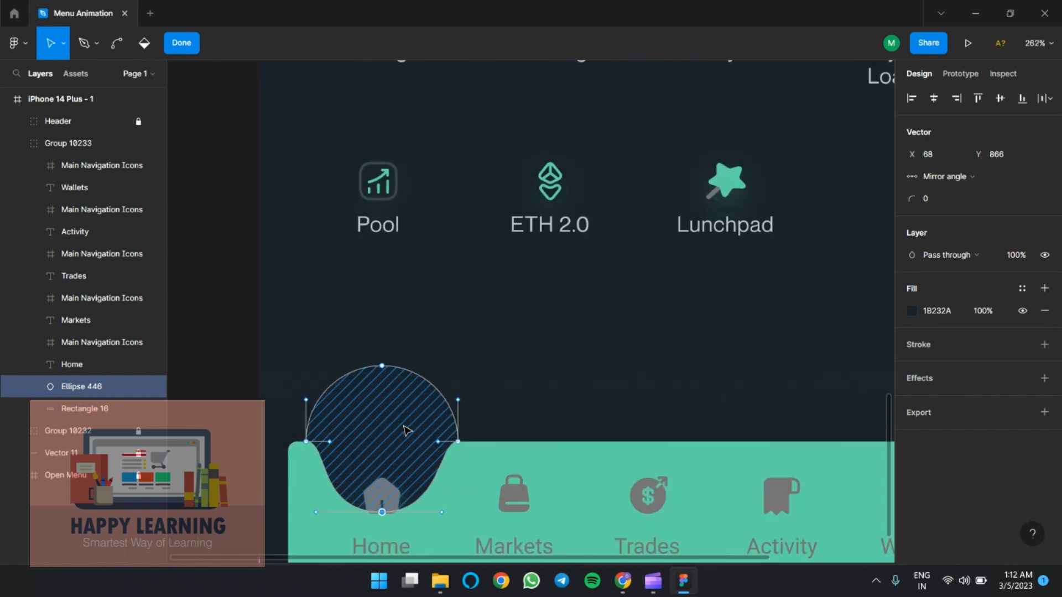
scroll(489, 260, down, 2)
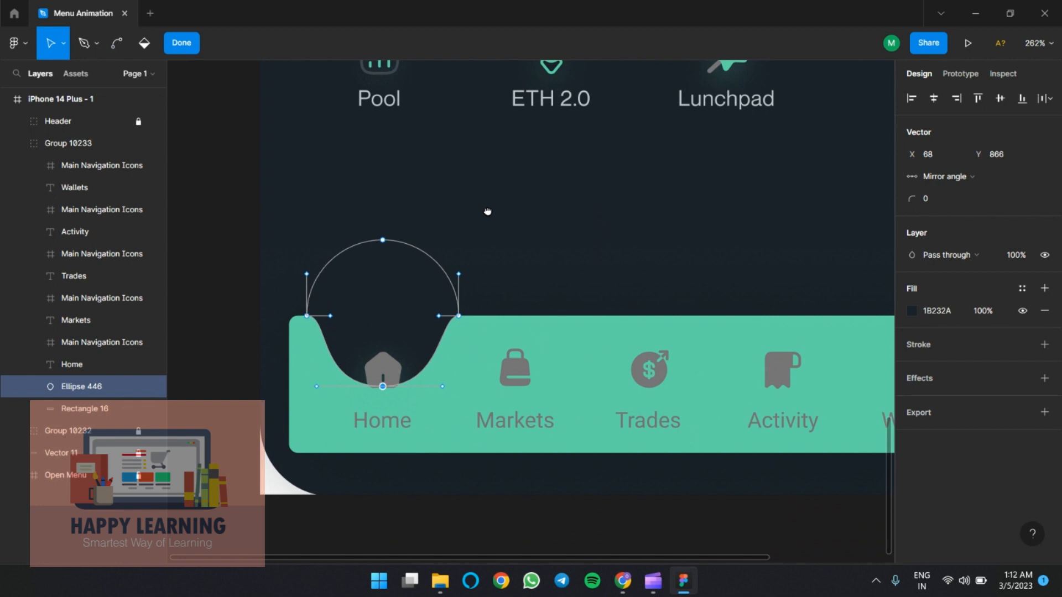
click(217, 294)
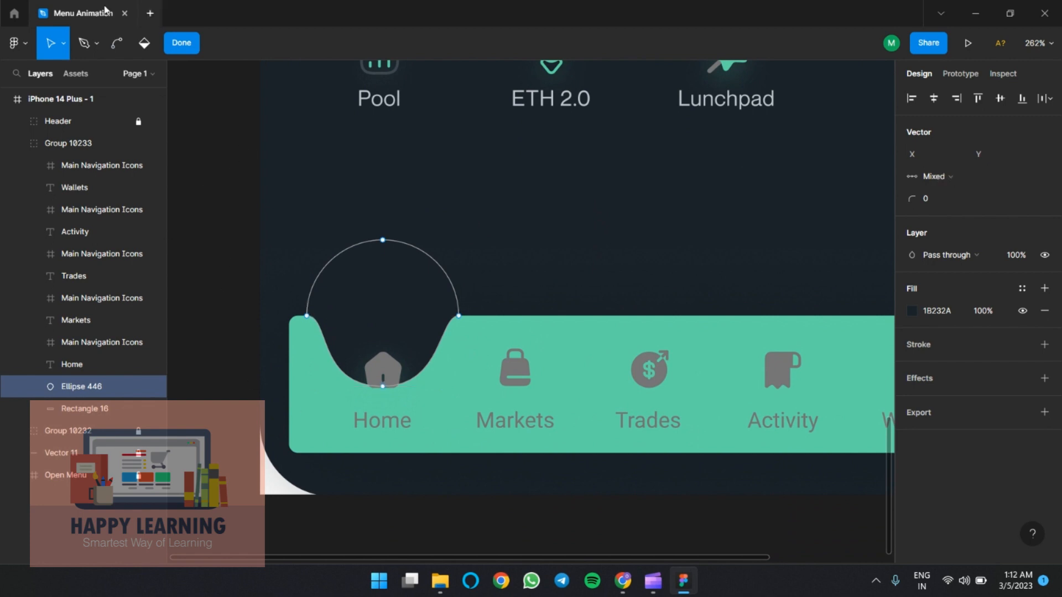
click(64, 47)
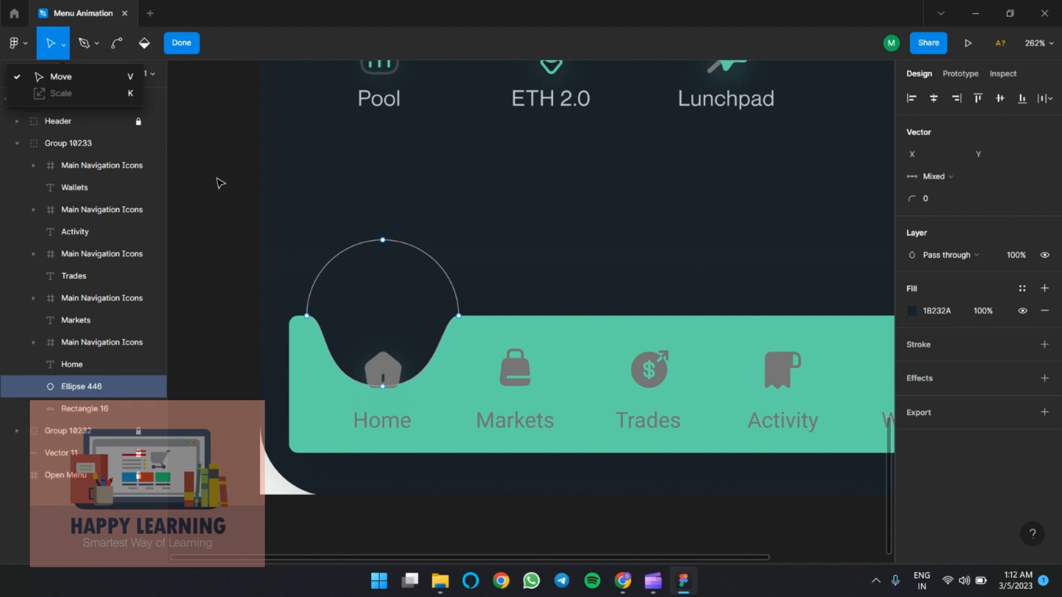
click(249, 214)
key(Escape)
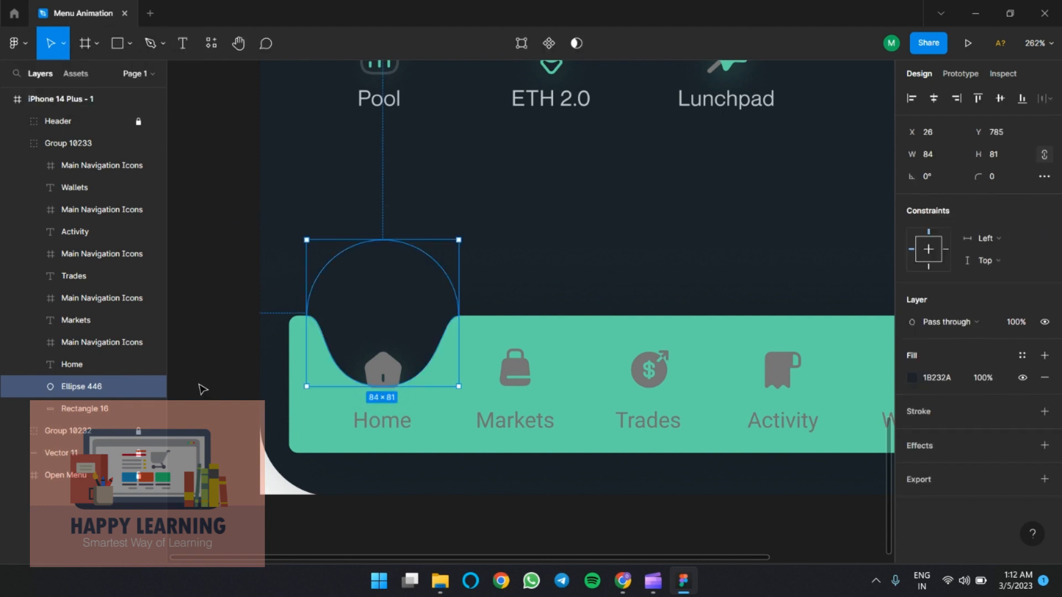
click(219, 263)
click(131, 44)
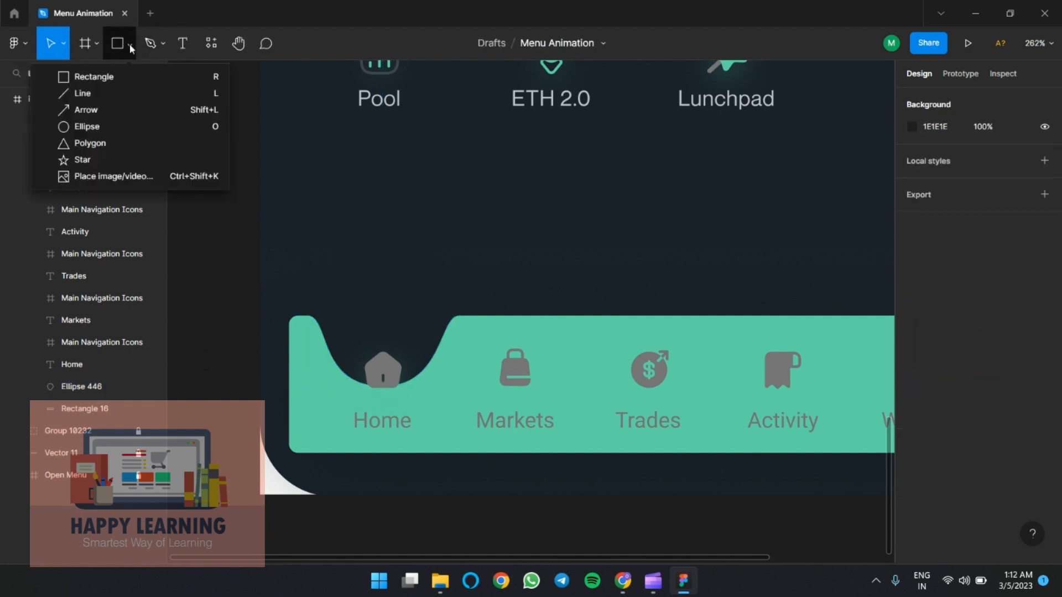
click(83, 128)
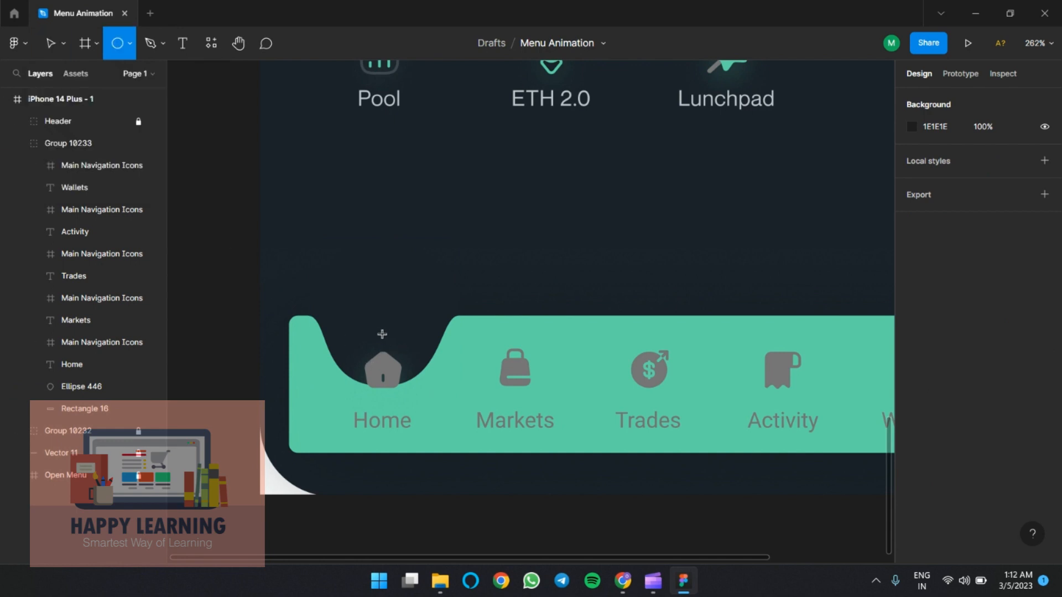
drag(382, 336, 350, 281)
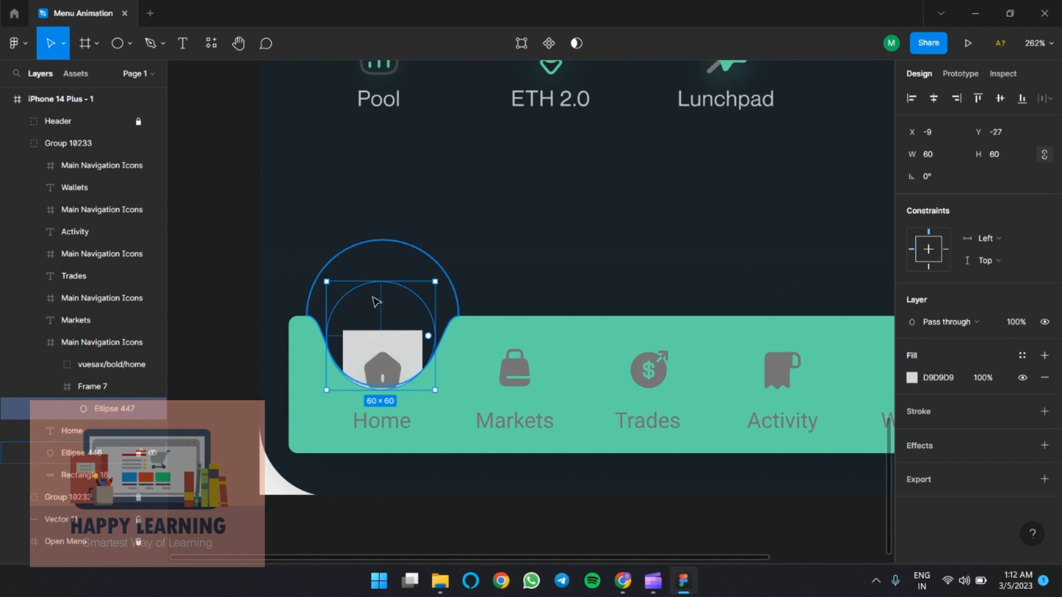
key(Delete)
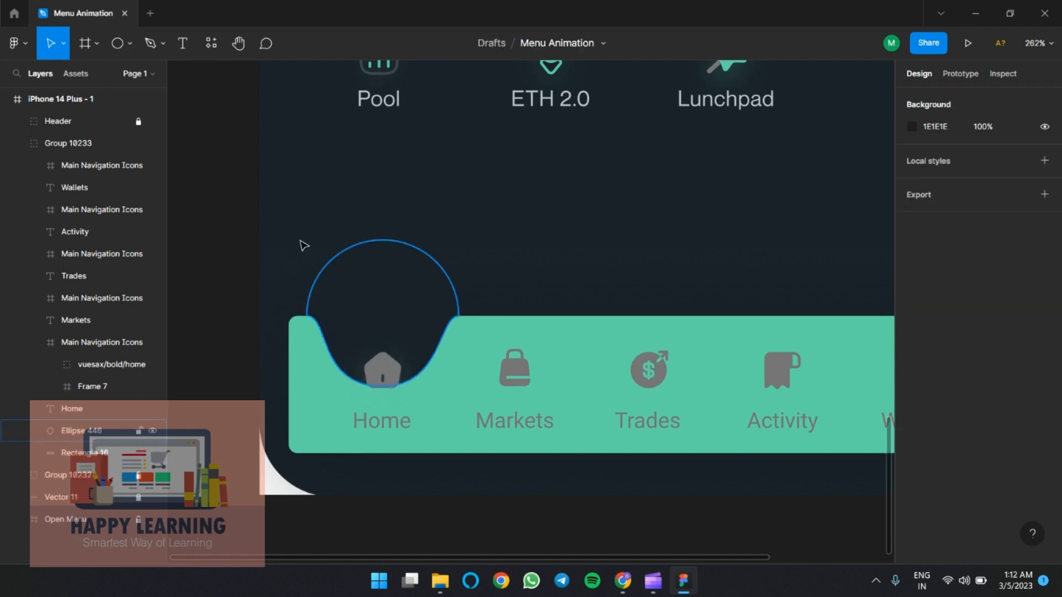
scroll(517, 310, up, 3)
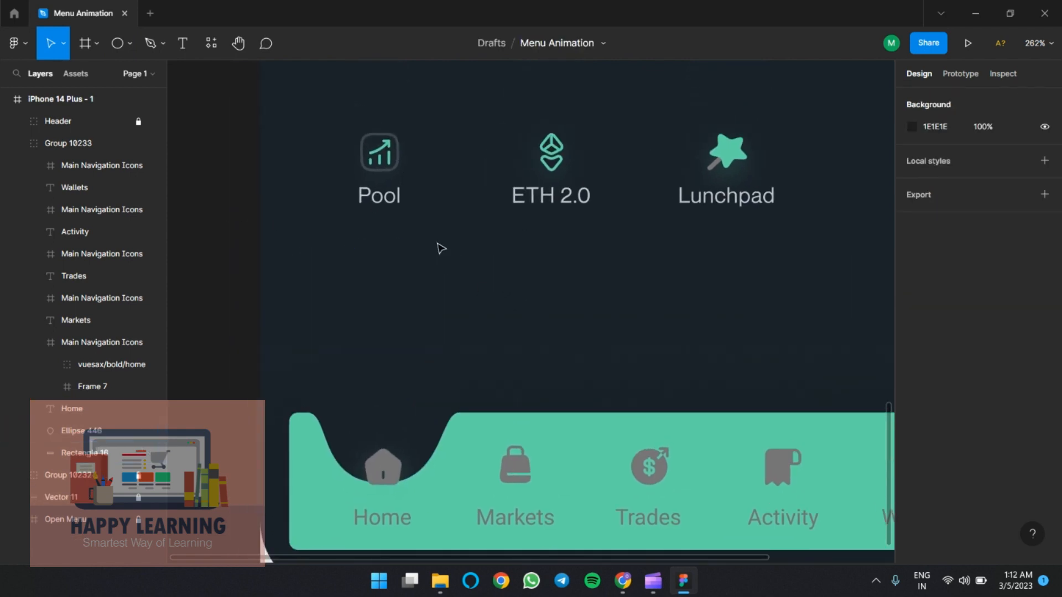
- Draw a 53 × 53 circle above the Home cutout and fill it with the document's green 5ED5A8
click(117, 44)
drag(482, 255, 569, 346)
mouse_move(540, 299)
mouse_down()
mouse_move(414, 313)
mouse_move(412, 302)
mouse_up()
click(912, 400)
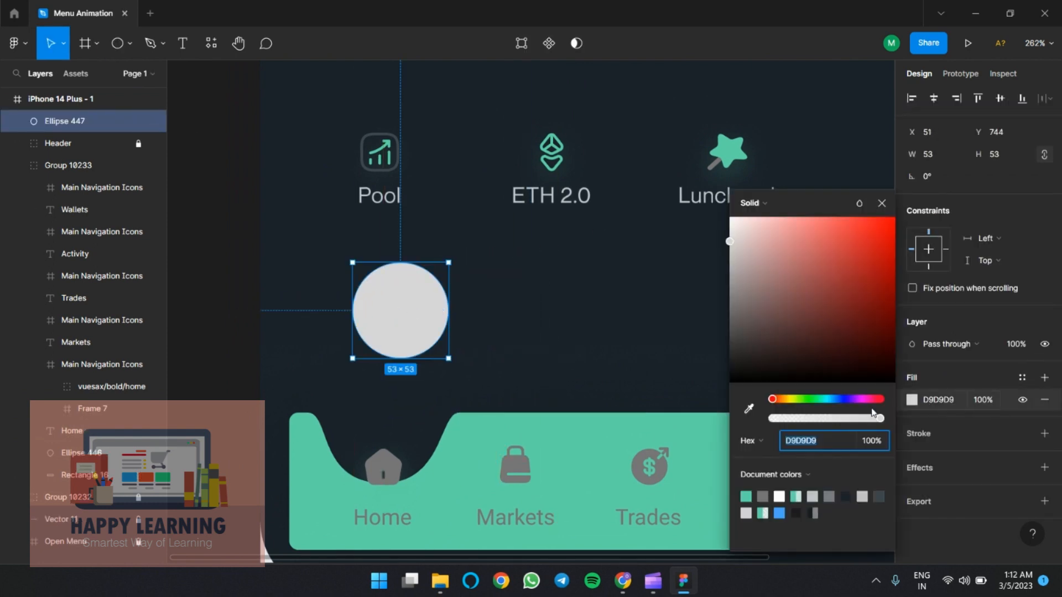
click(745, 497)
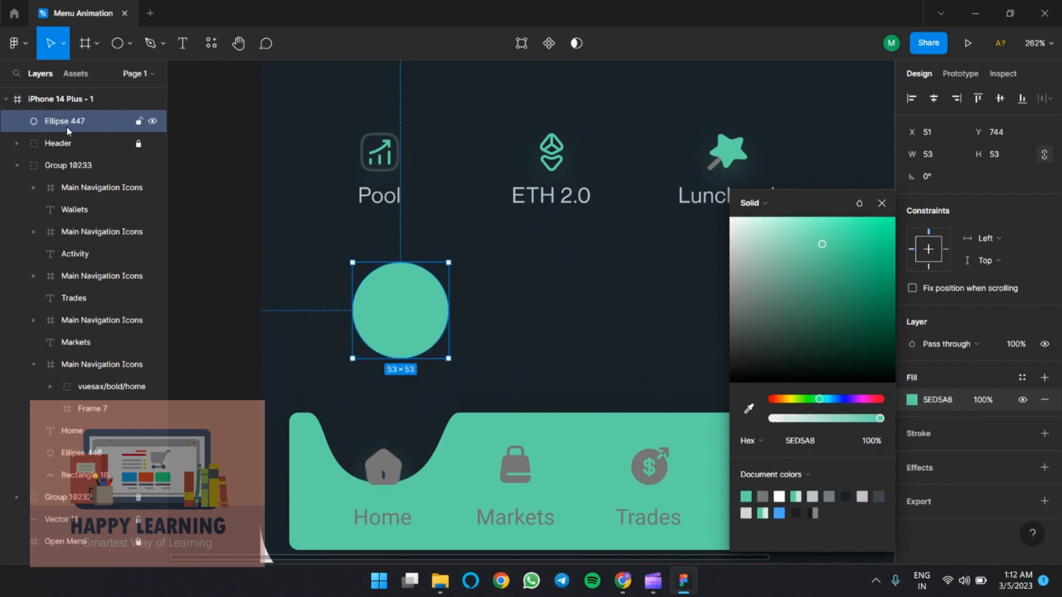
- Put the green circle below the Home label in the navigation group, position it at X 42, Y 808, and set only its height to 52
drag(66, 131, 89, 438)
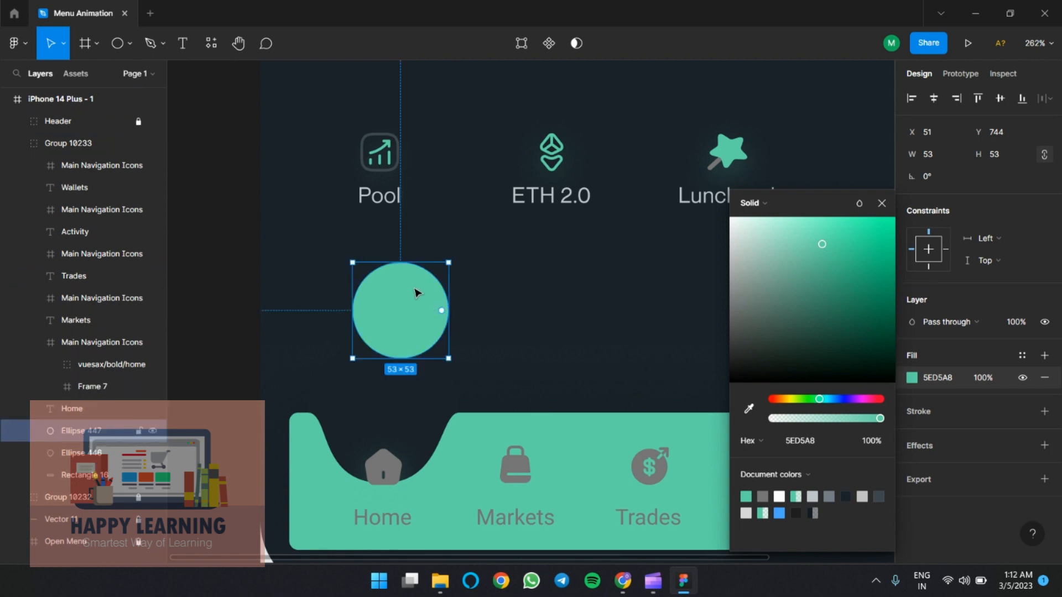
drag(418, 326, 406, 408)
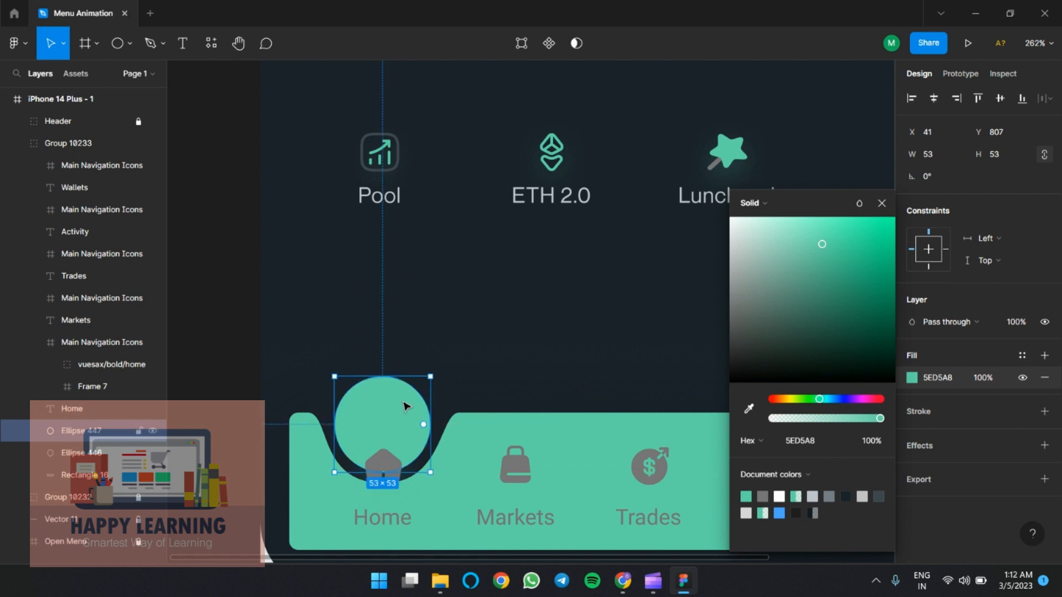
key(Right)
key(Down)
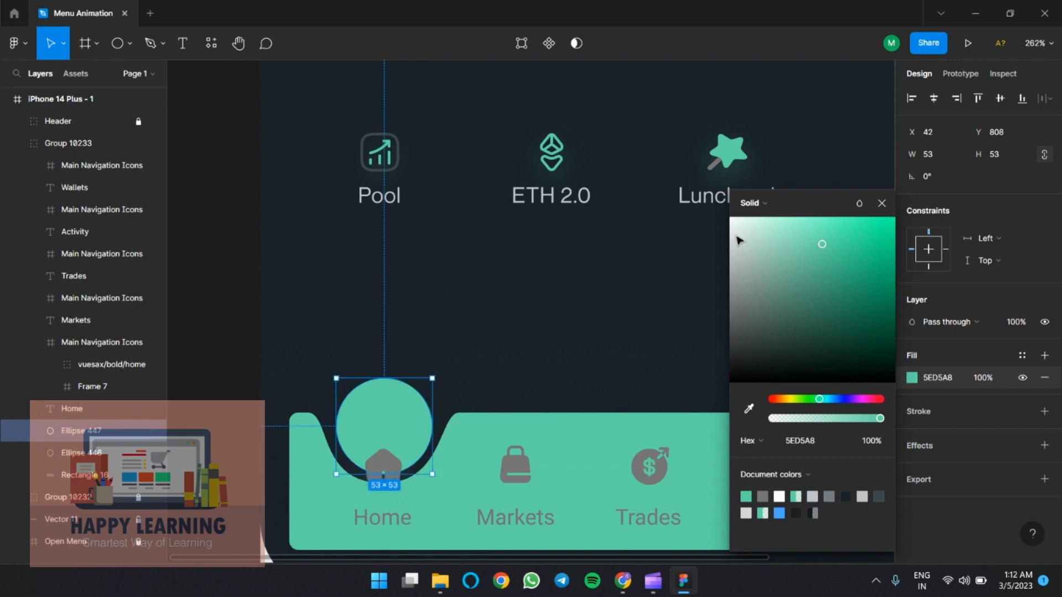
click(1045, 156)
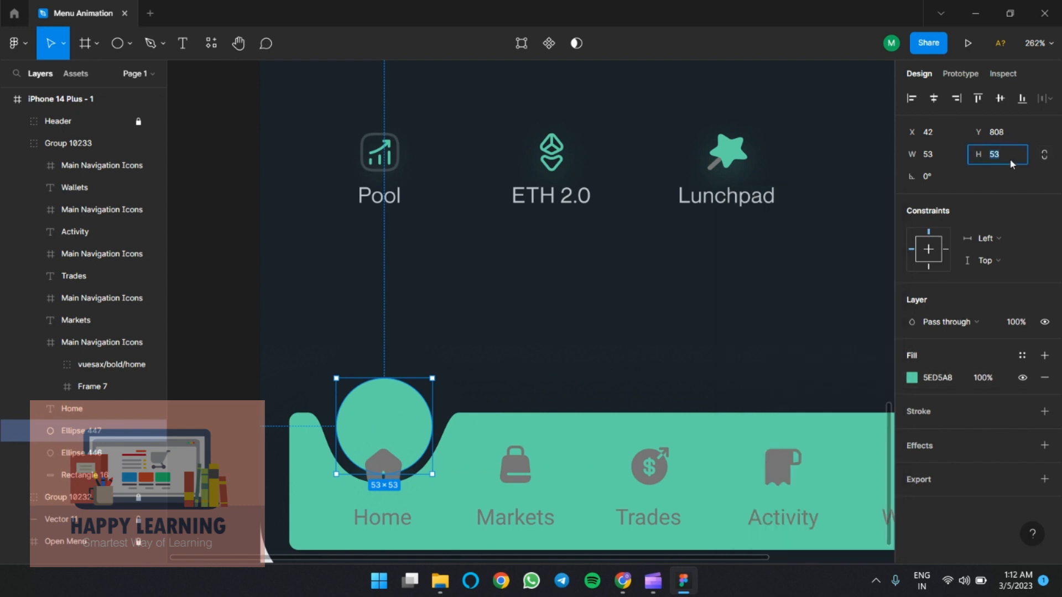
key(Return)
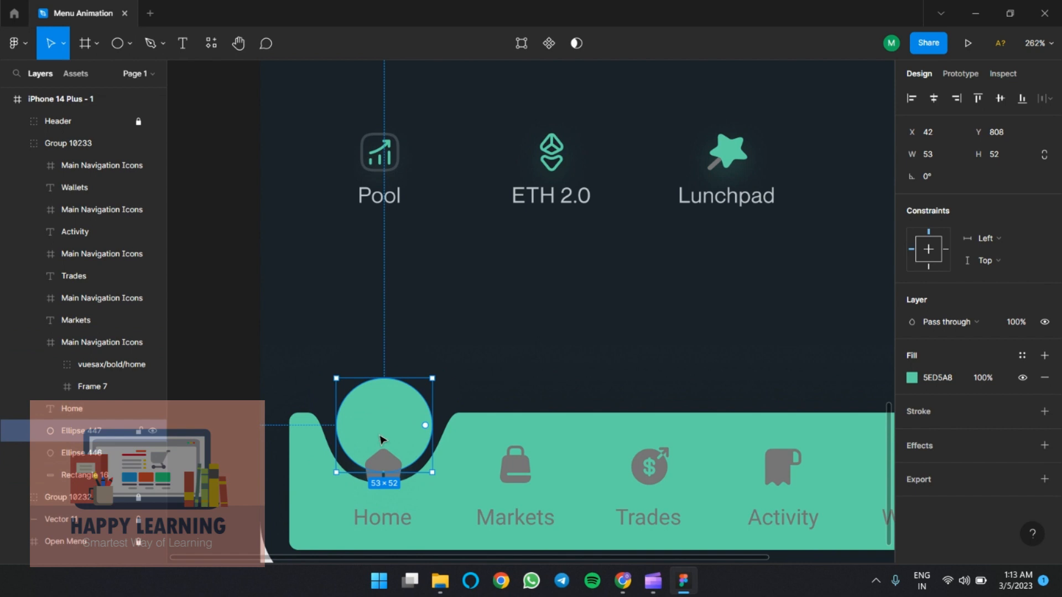
- Raise the Home icon's frame 20 px to Y 815 so it sits inside the green circle
click(382, 463)
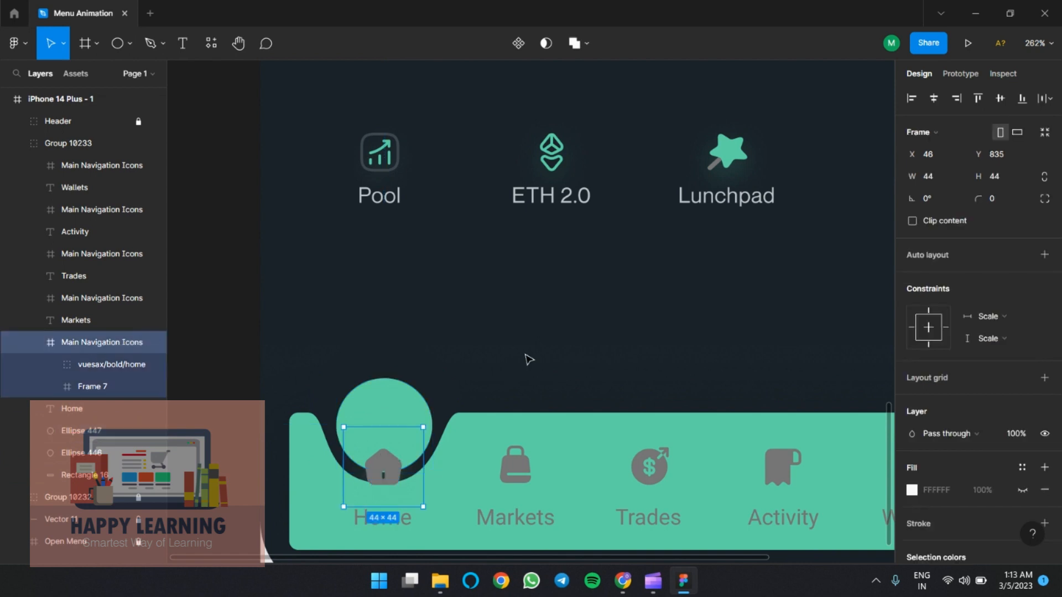
key(shift+Up)
key(shift+Up)
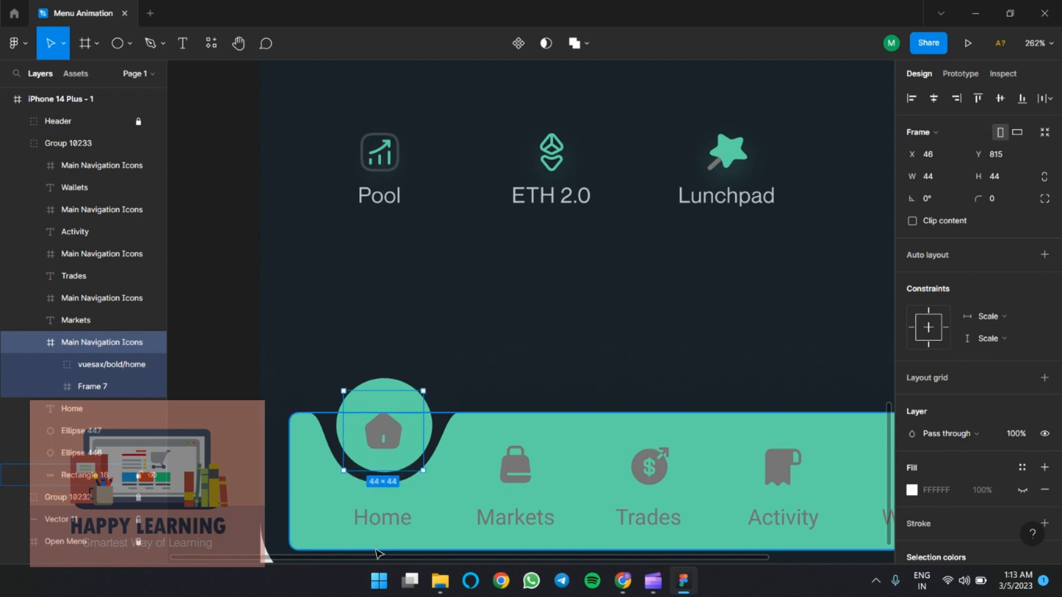
- Change the Home icon's fill to the dark document color 1B232A
scroll(541, 376, down, 3)
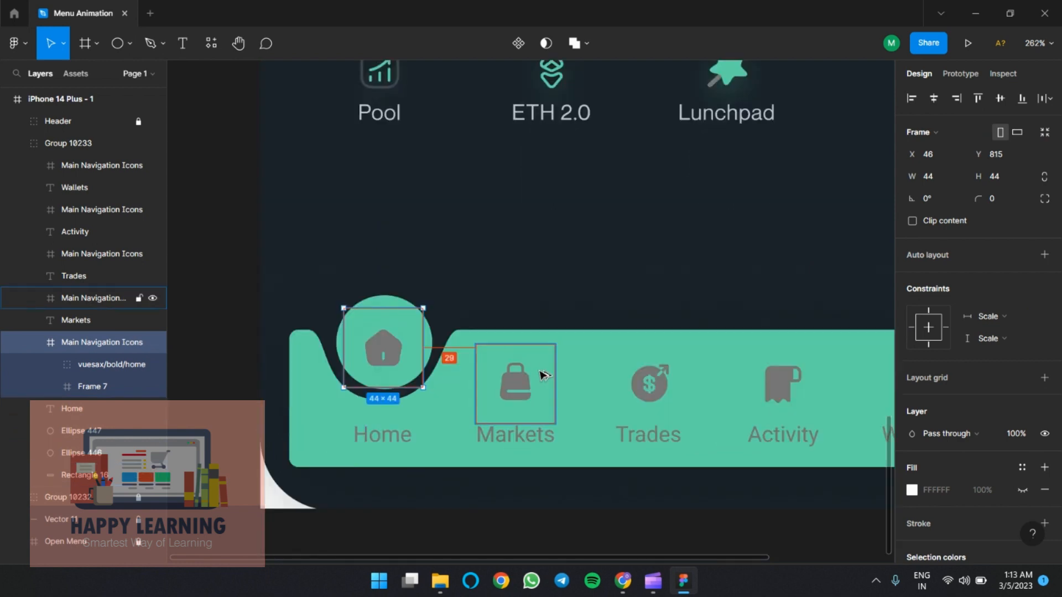
scroll(645, 282, right, 3)
scroll(645, 282, down, 2)
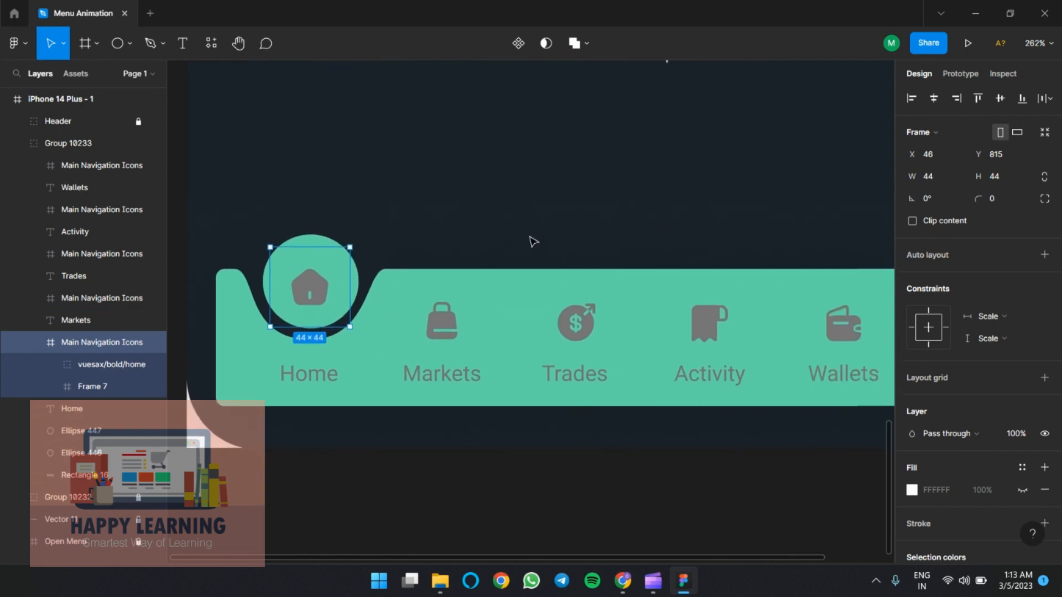
scroll(532, 242, down, 5)
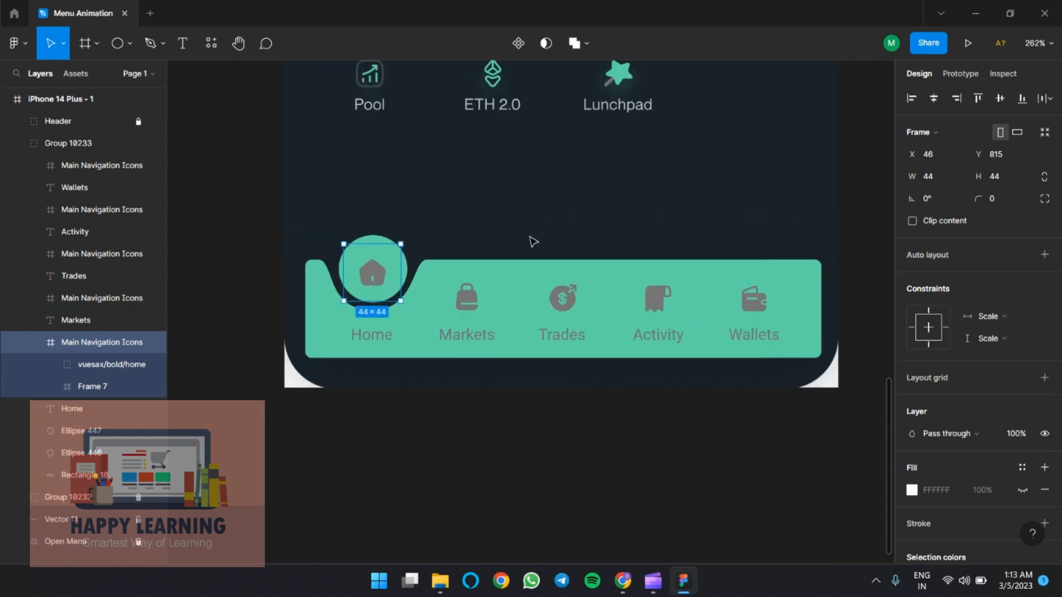
drag(530, 203, 451, 290)
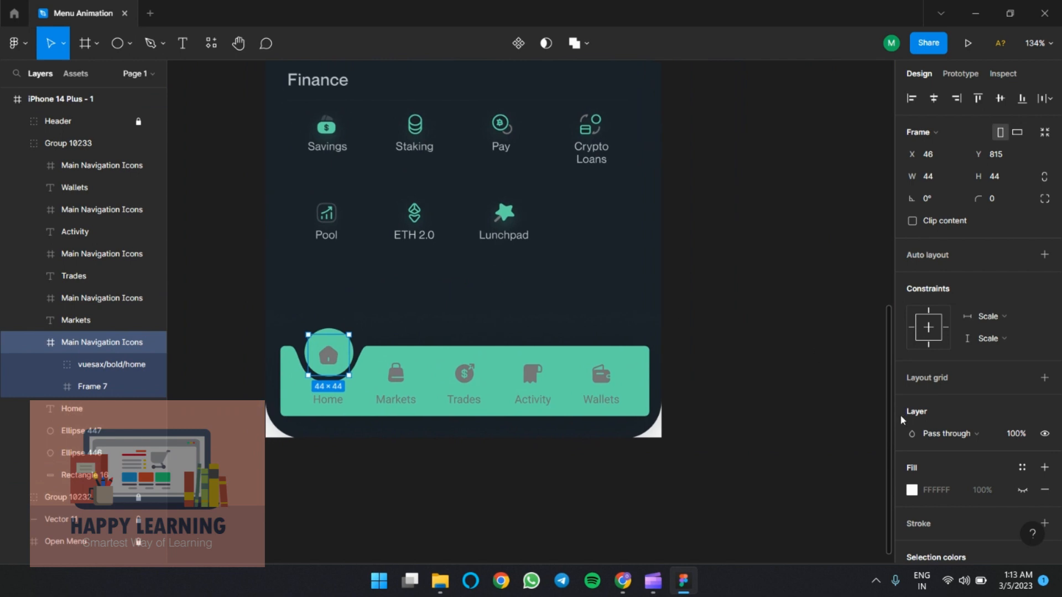
double_click(330, 356)
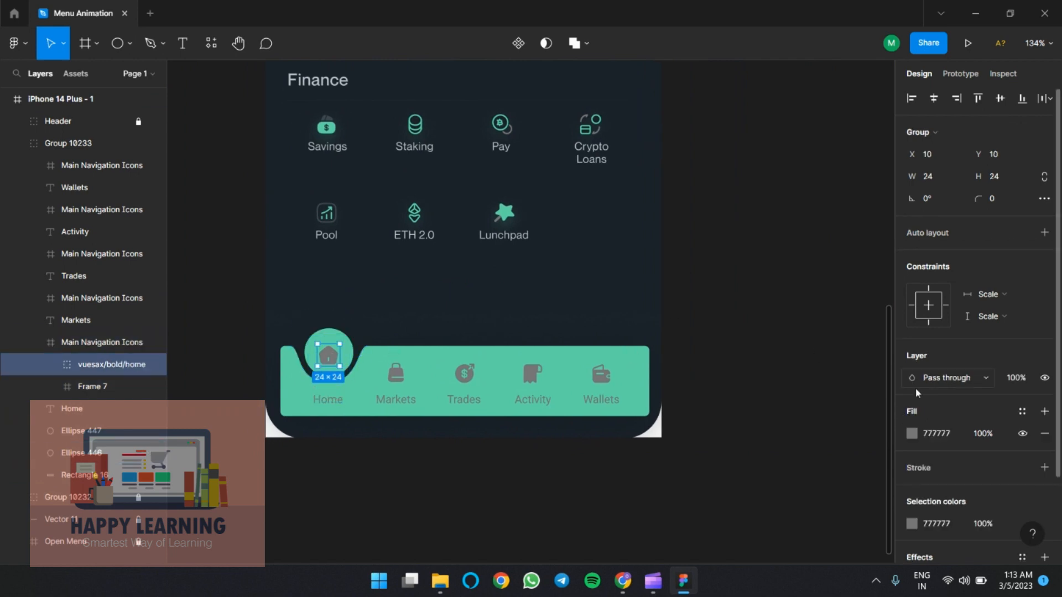
click(913, 434)
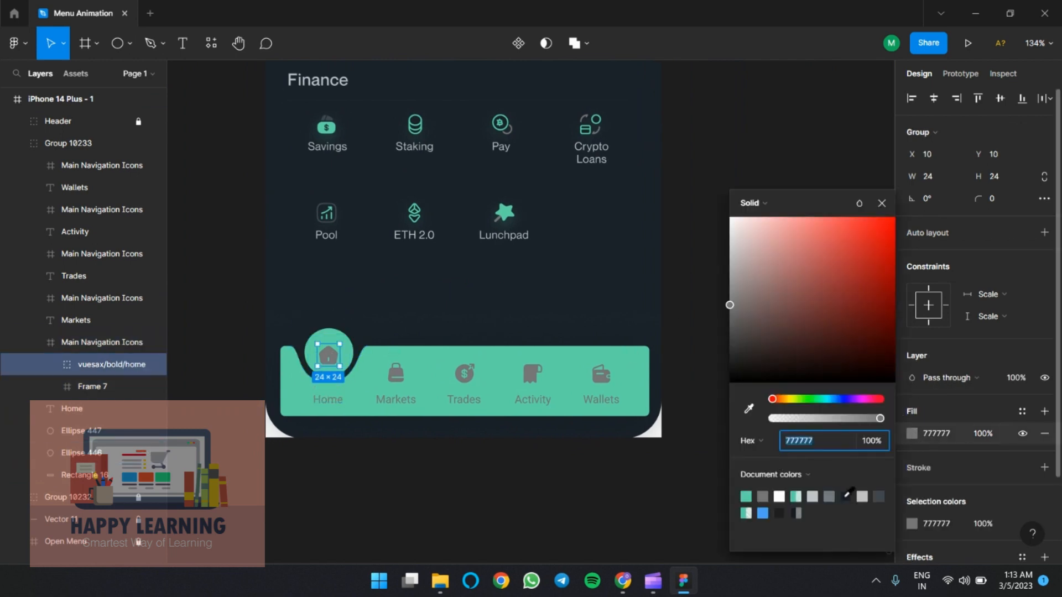
click(838, 495)
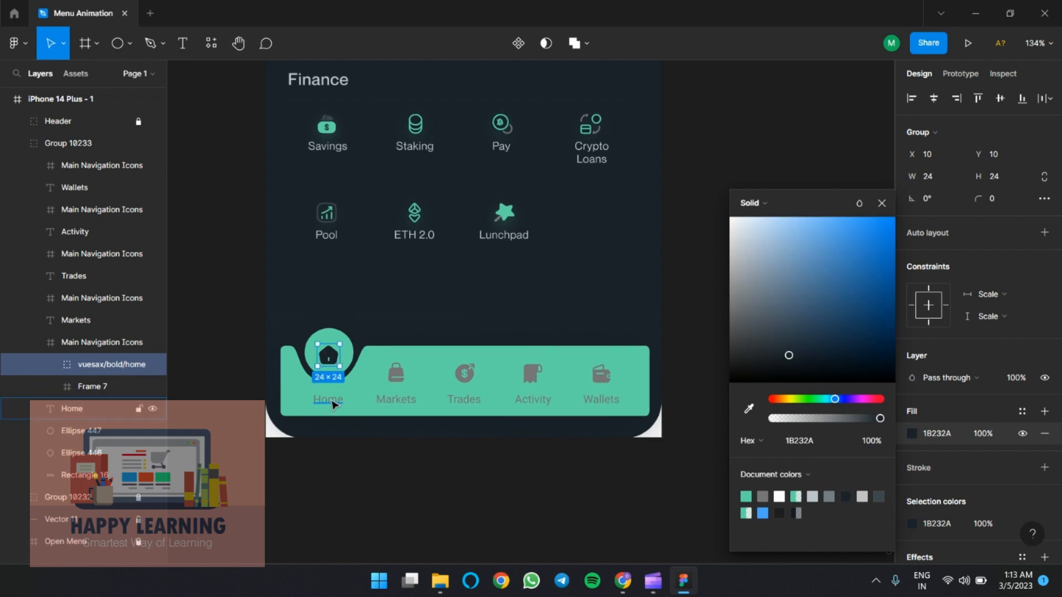
- Change the Home label's text color to dark 1B232A and deselect it
click(333, 402)
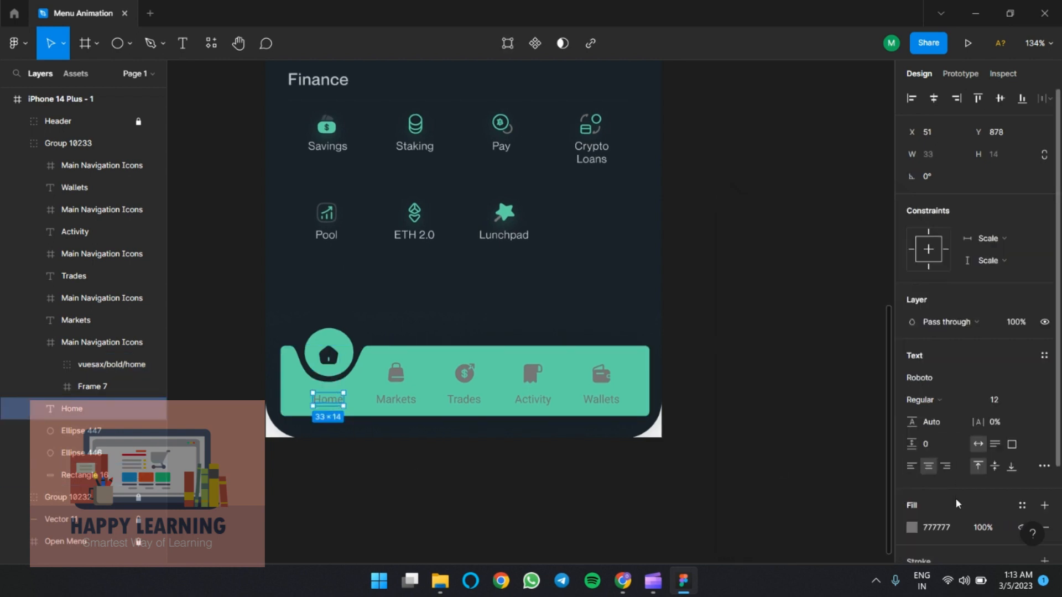
click(912, 528)
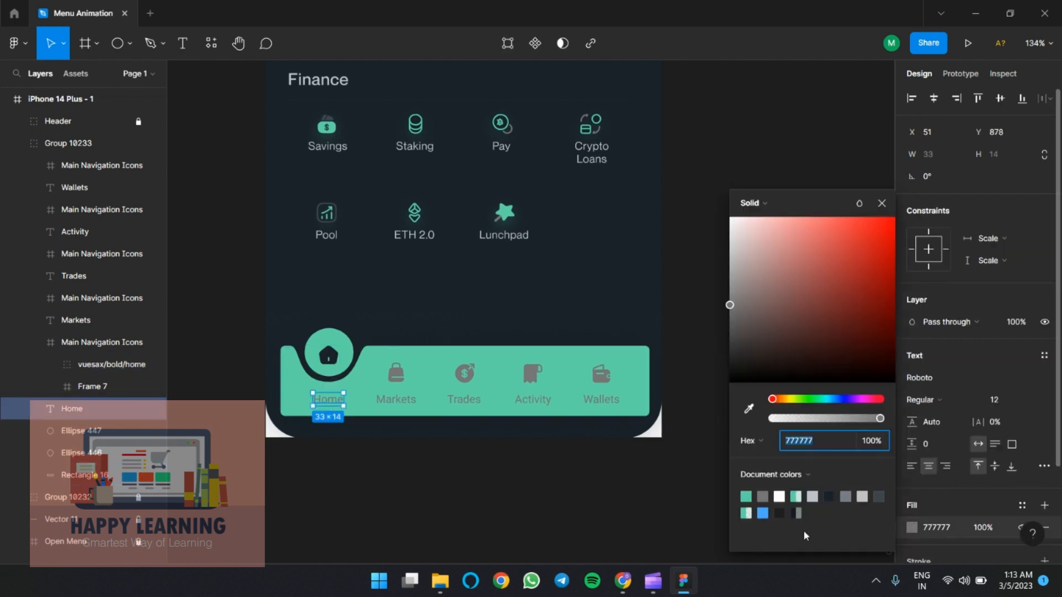
click(831, 495)
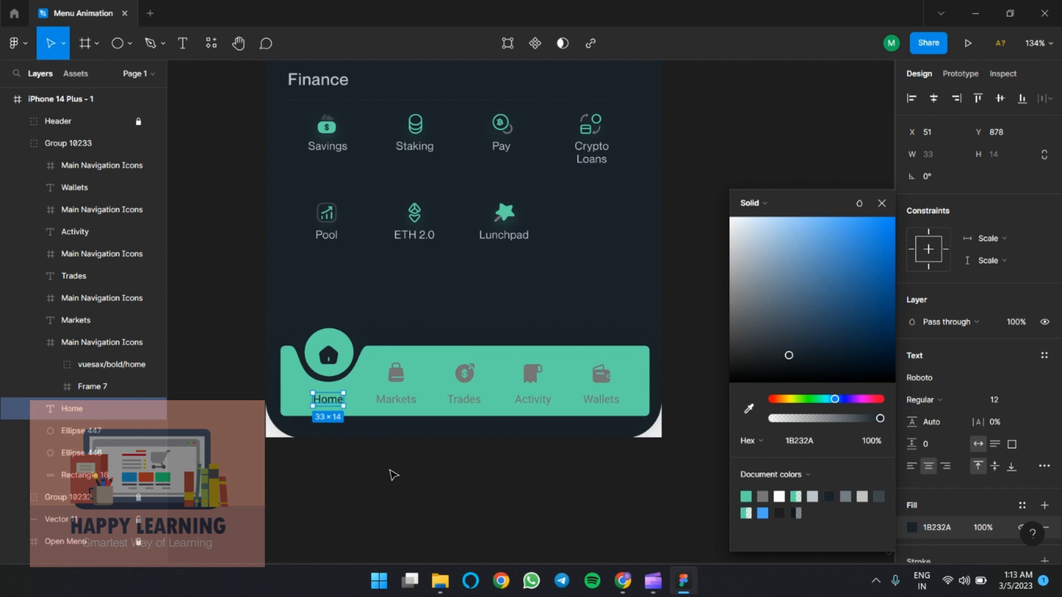
click(393, 475)
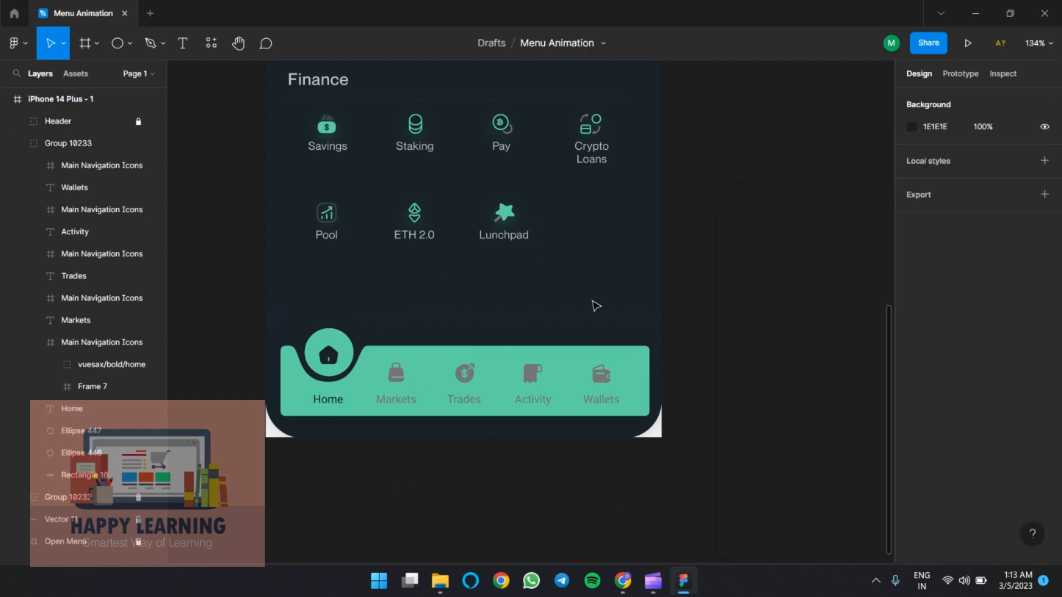
- Duplicate the whole iPhone 14 Plus - 1 frame to create a second screen beside it
scroll(596, 306, down, 3)
scroll(593, 308, up, 3)
click(593, 311)
scroll(593, 311, down, 2)
drag(708, 143, 604, 435)
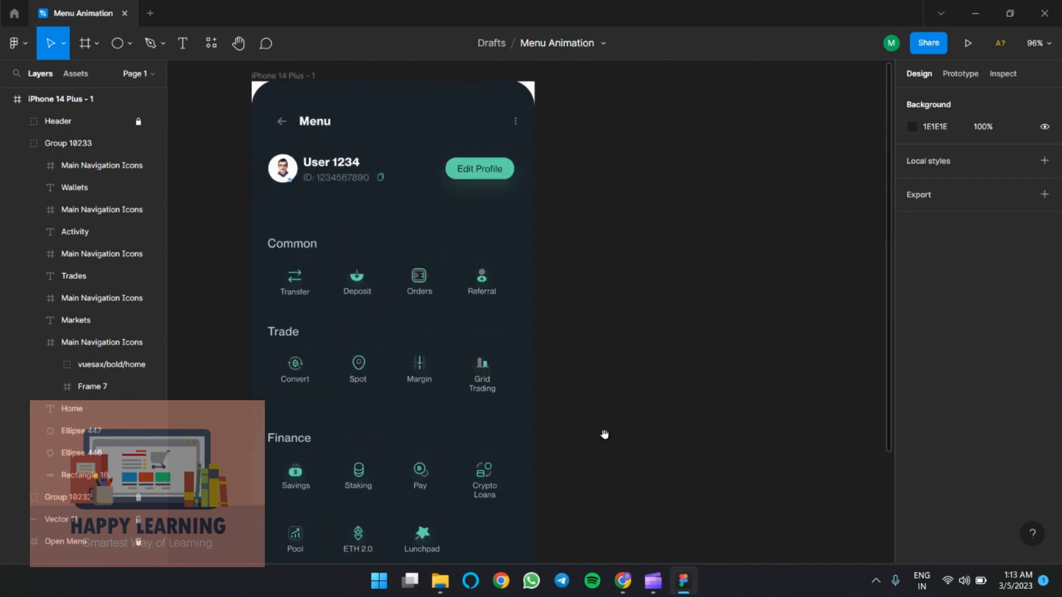
click(280, 76)
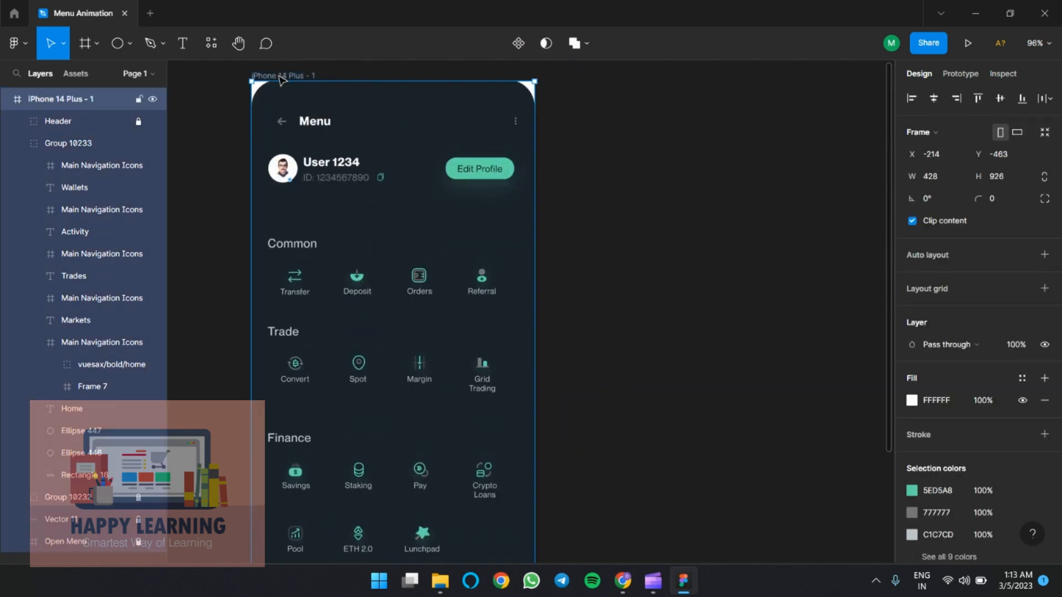
key(ctrl+d)
scroll(624, 316, down, 5)
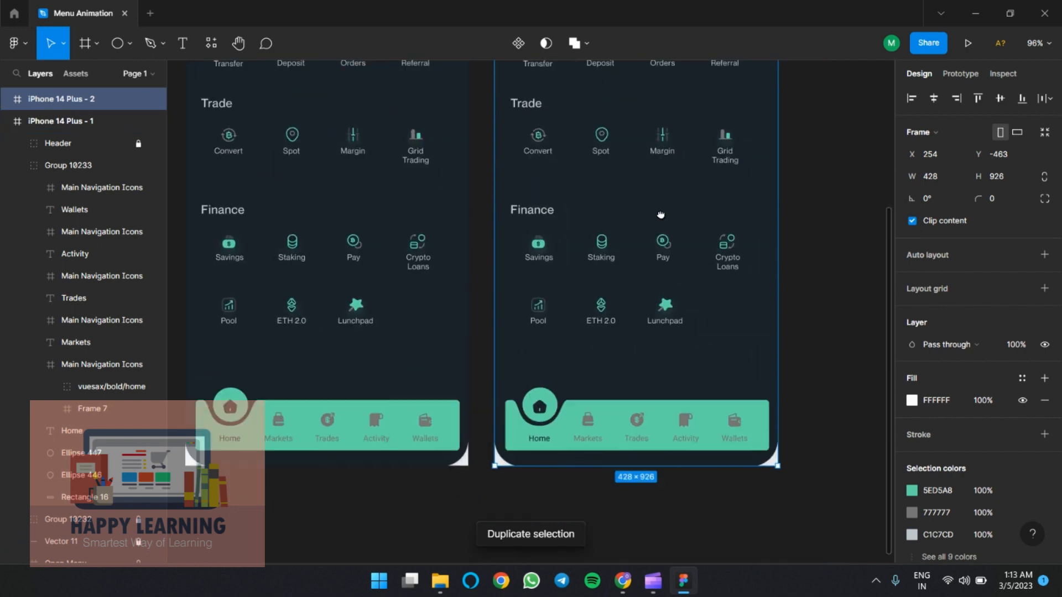
drag(624, 317, 626, 313)
scroll(545, 384, down, 2)
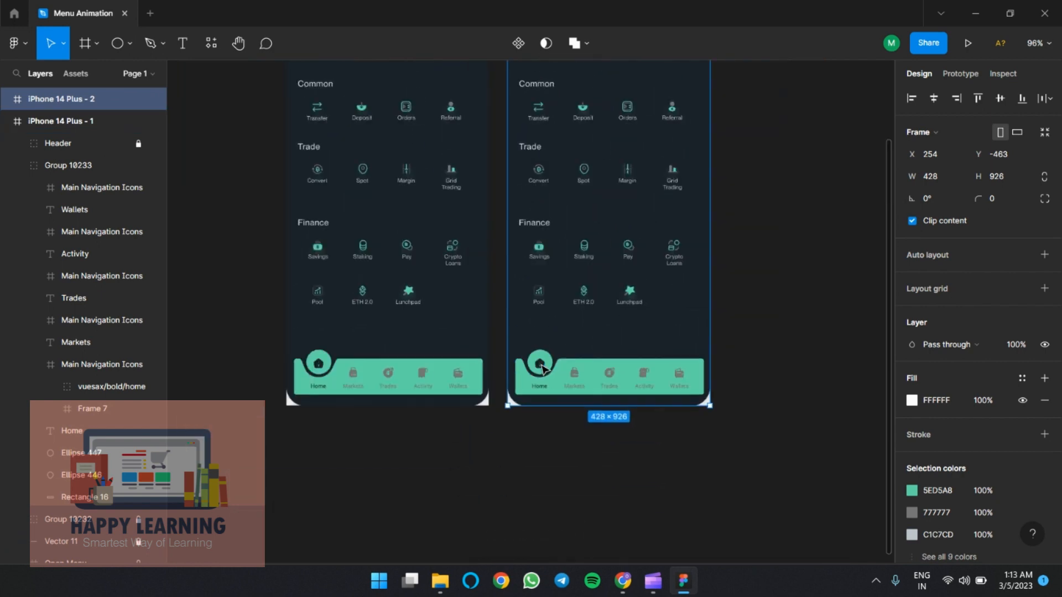
scroll(544, 385, up, 5)
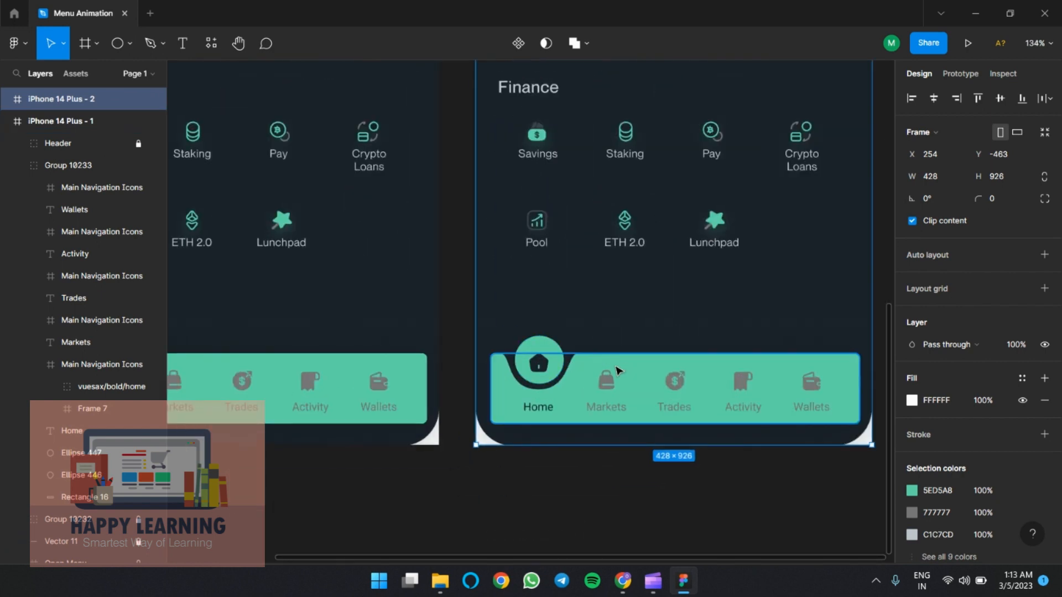
scroll(617, 370, up, 2)
scroll(526, 356, up, 3)
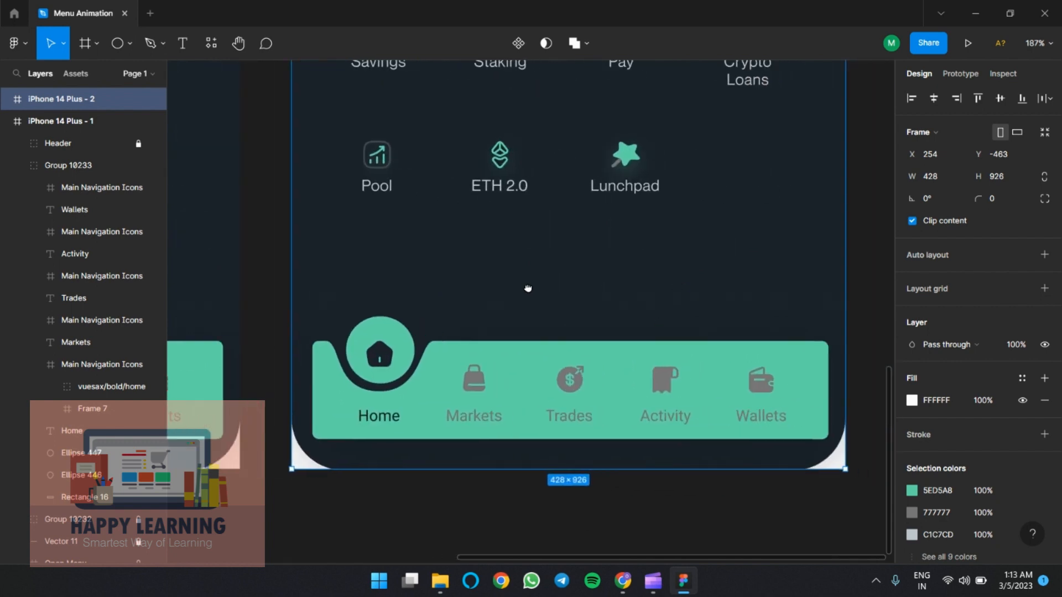
click(380, 357)
shift+click(399, 356)
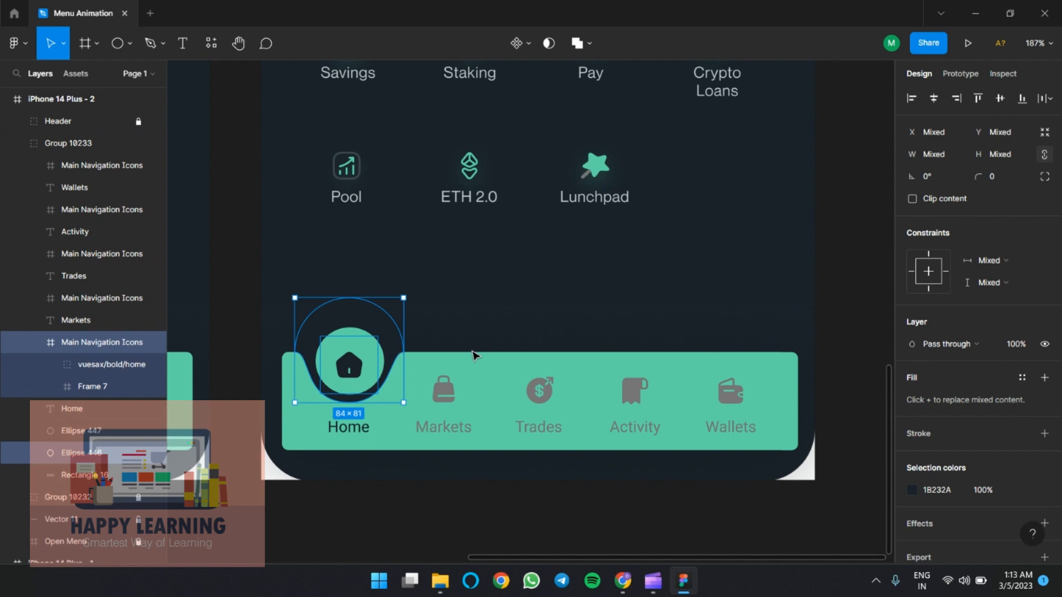
key(shift+Right)
key(shift+Right)
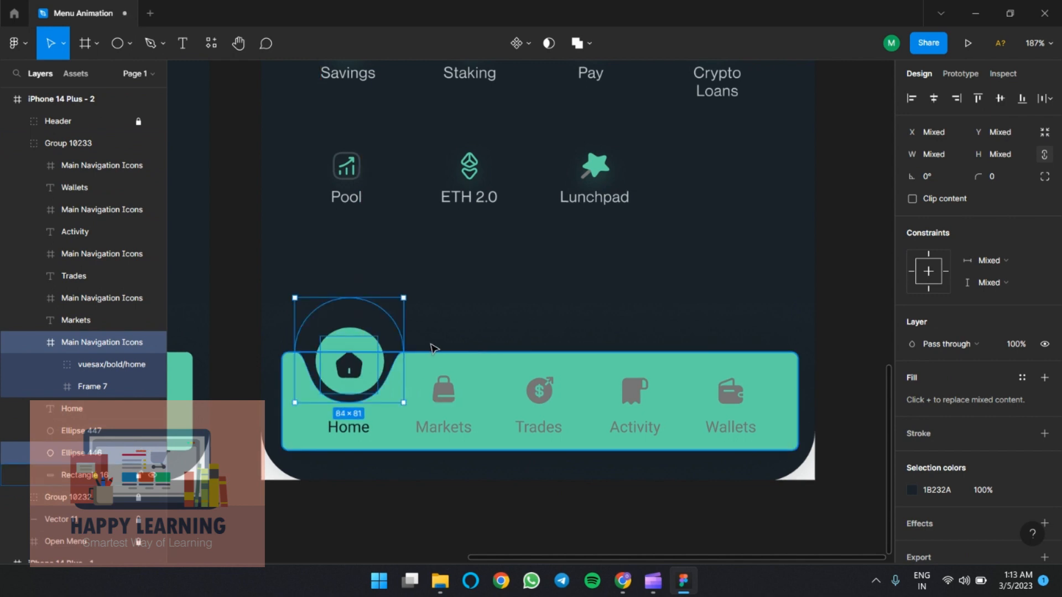
- On the duplicated screen, move the green circle and the dark cutout shape together horizontally from Home to the Markets icon
click(356, 341)
shift+click(357, 334)
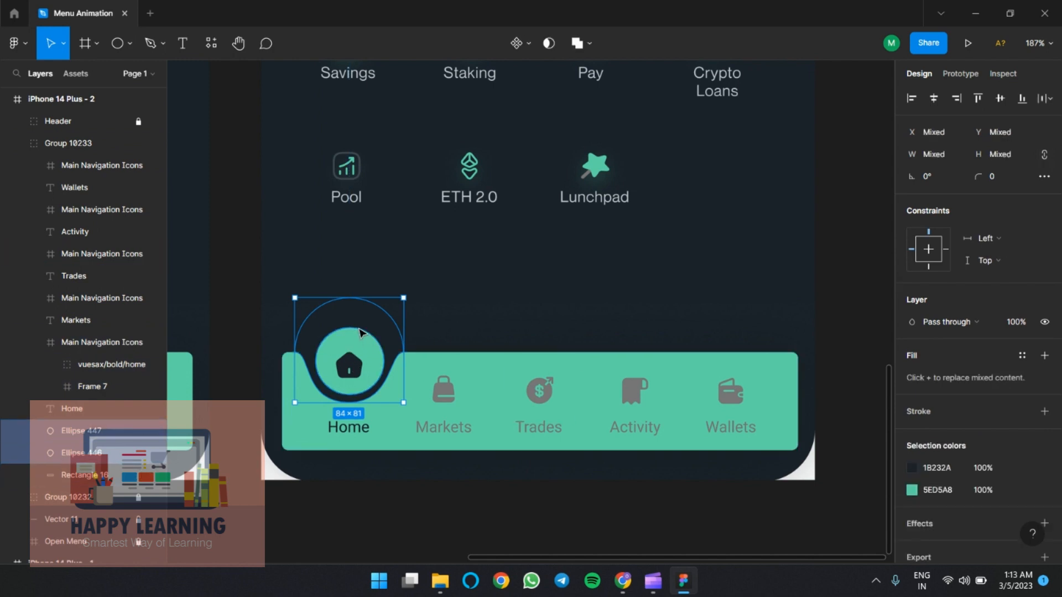
drag(366, 320, 457, 320)
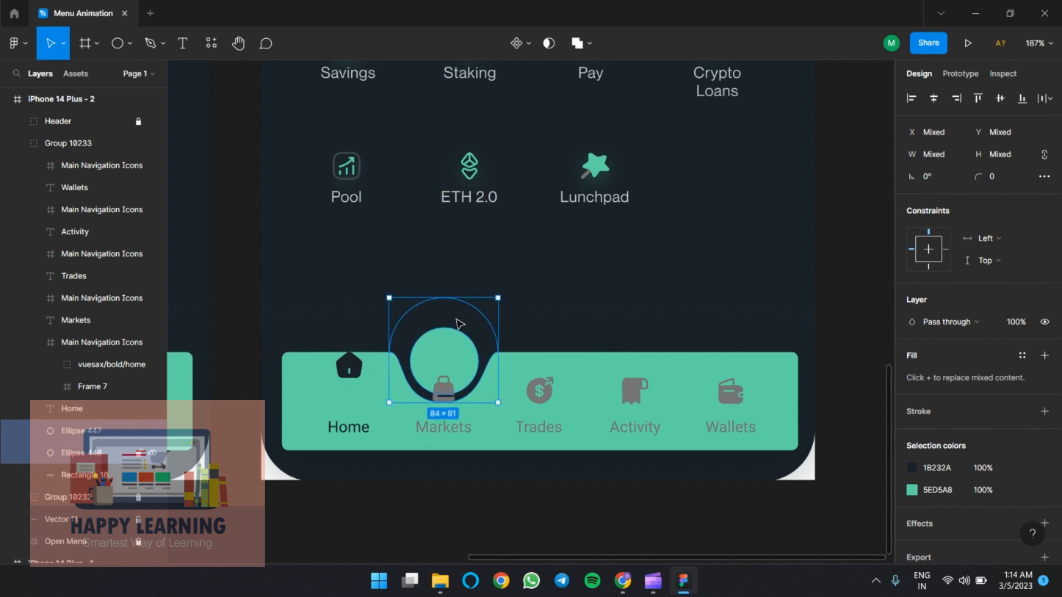
- On the duplicated screen, lower the Home icon's frame 20 px to Y 835 and change the icon's fill to gray 777777
click(362, 376)
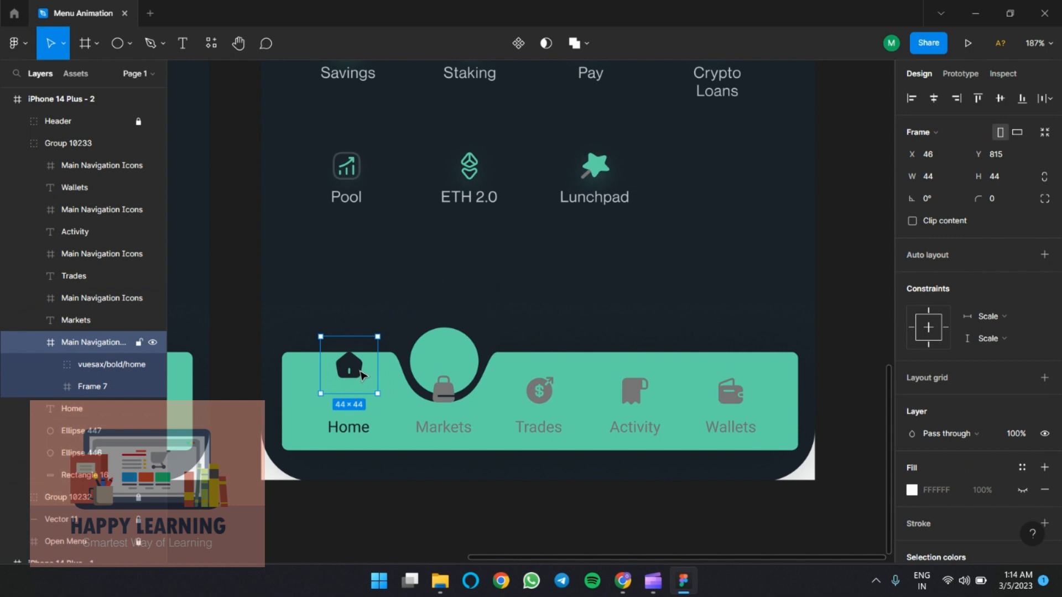
key(shift+Down)
key(shift+Down)
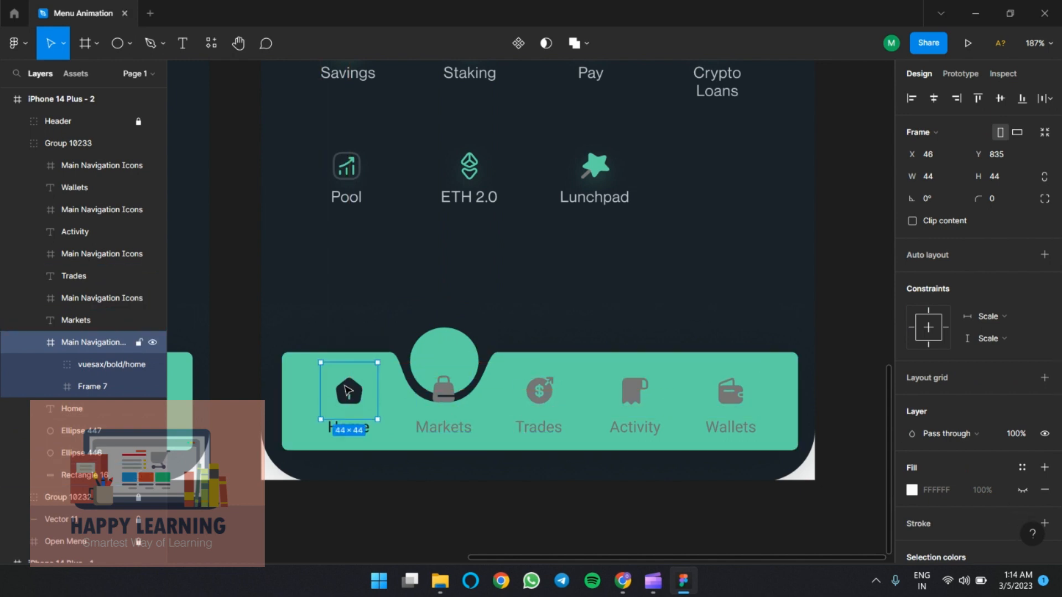
double_click(348, 391)
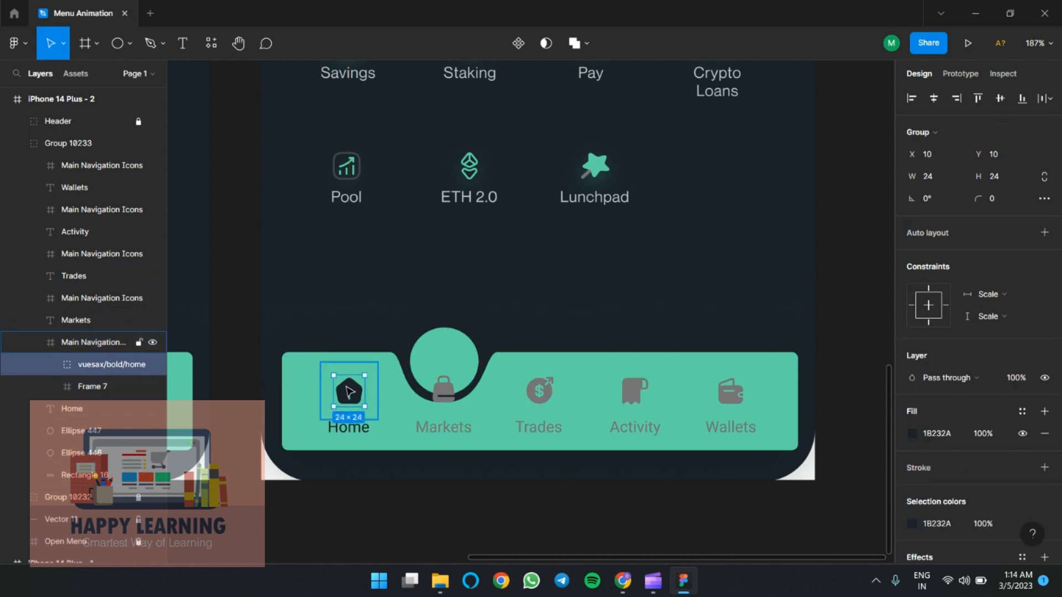
click(912, 434)
click(763, 497)
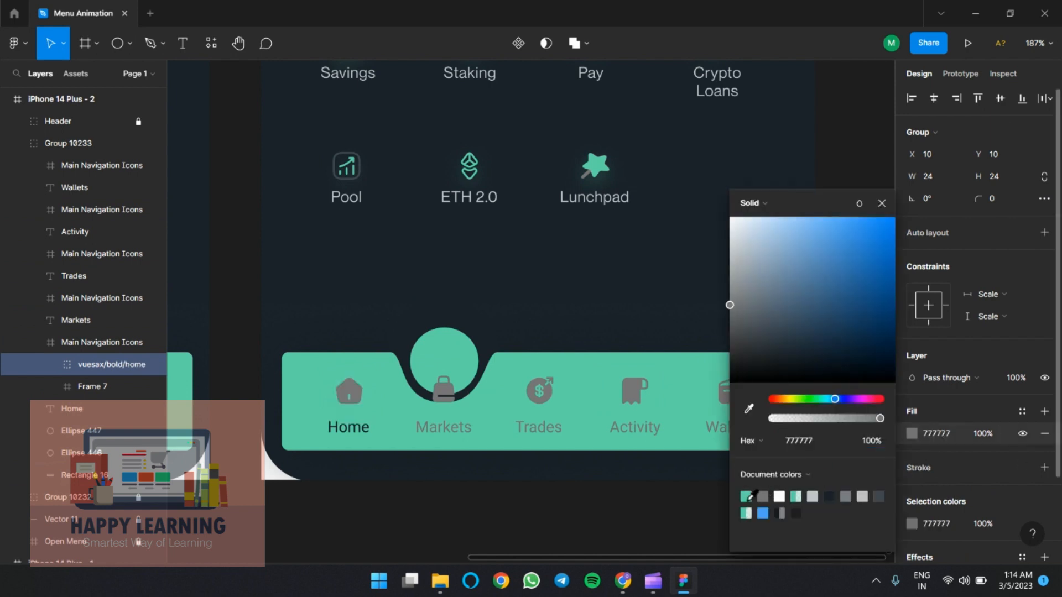
- On the second screen, change the Home label's text color to gray 777777
click(354, 430)
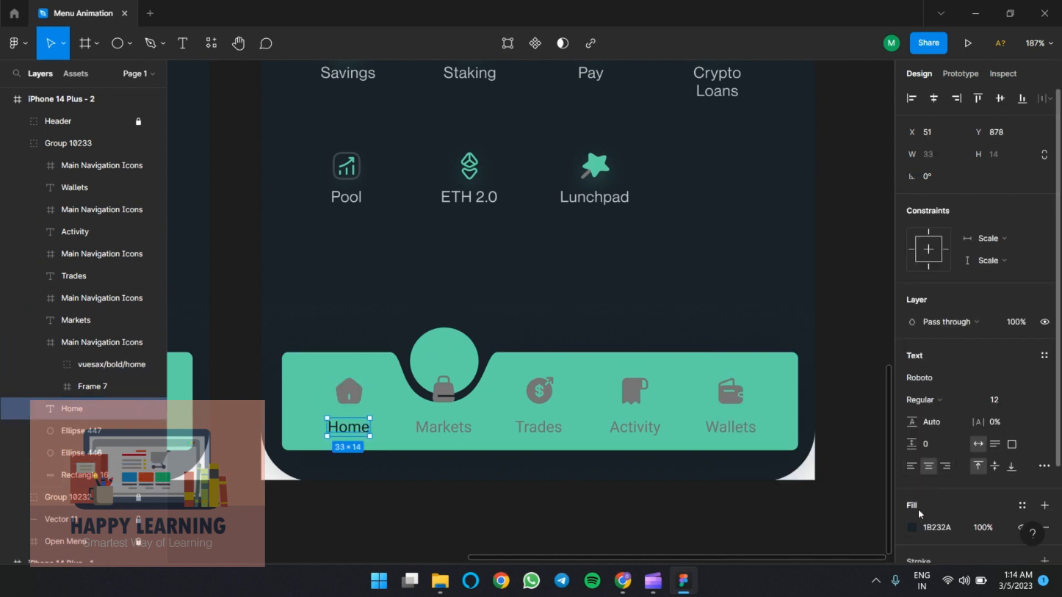
click(913, 528)
click(761, 499)
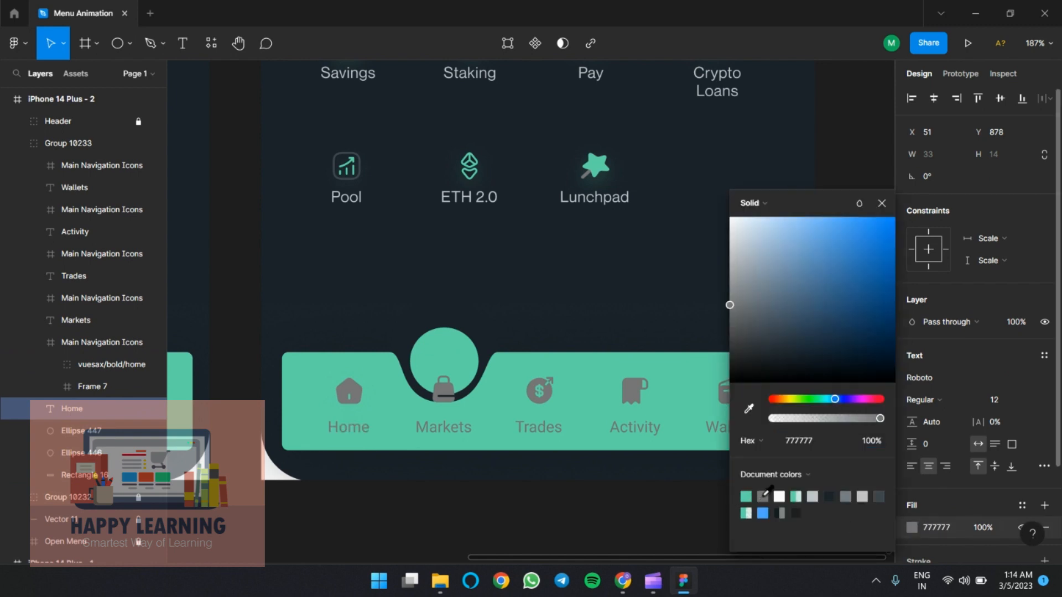
- On the second screen, raise the Markets icon's frame 20 px to Y 815 so it sits inside the green circle
click(454, 396)
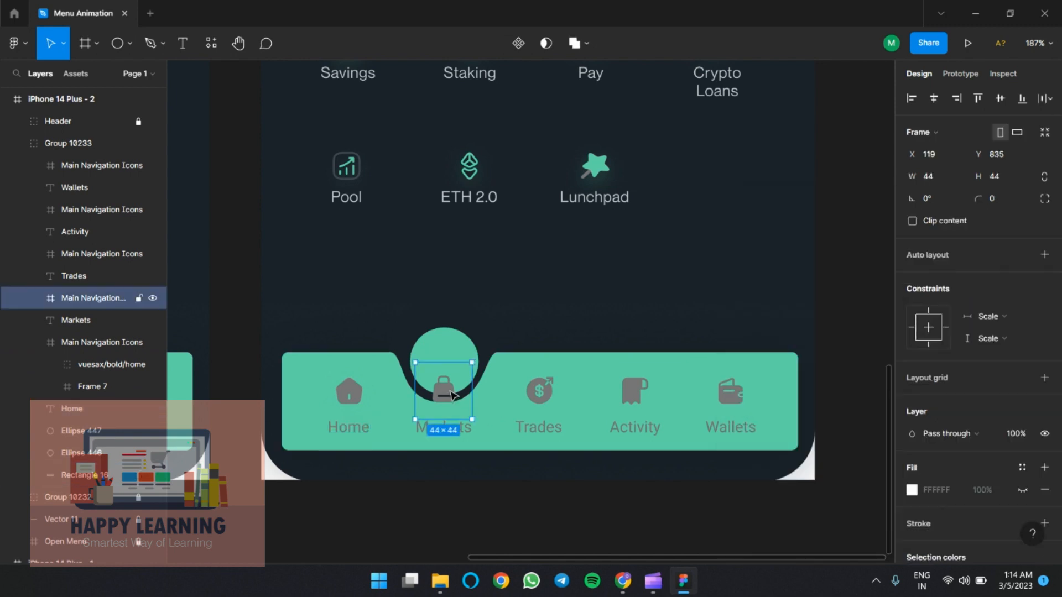
key(shift+Up)
key(shift+Up)
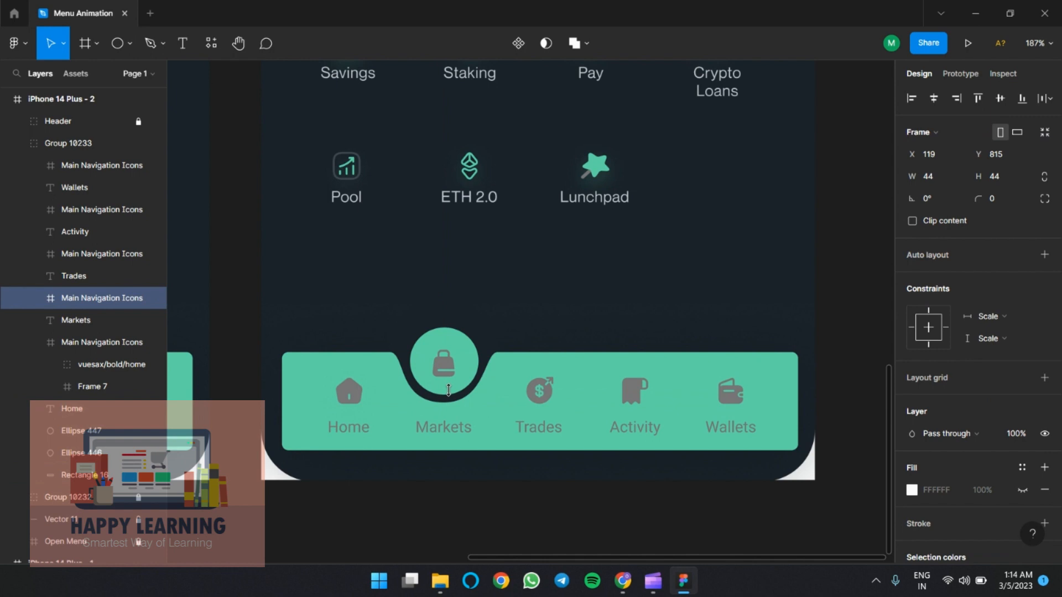
- Recolor the second screen's Markets icon and label together to dark 1B232A and deselect them
shift+click(455, 432)
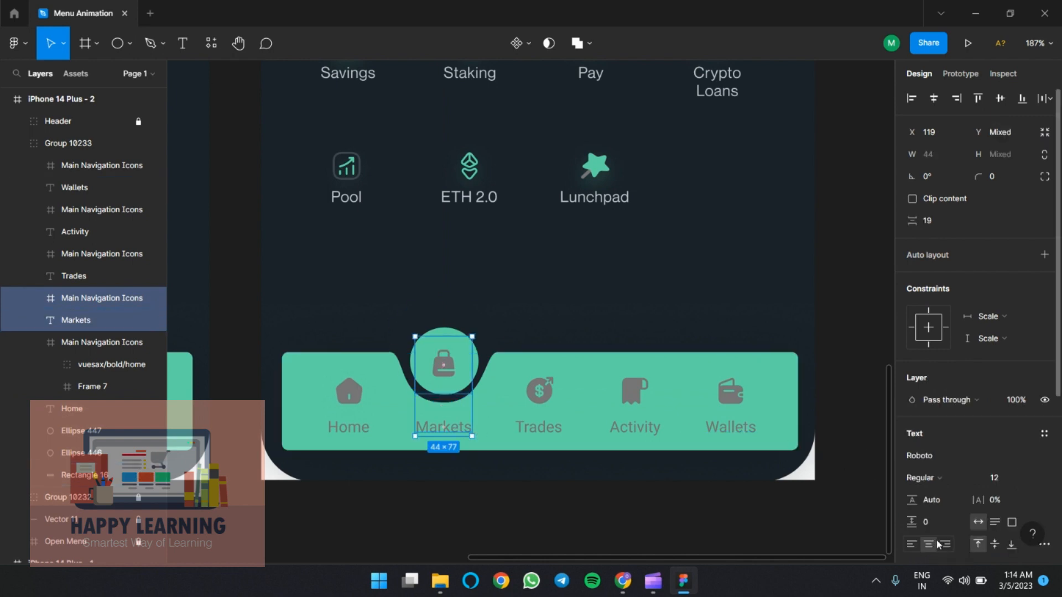
scroll(969, 451, down, 4)
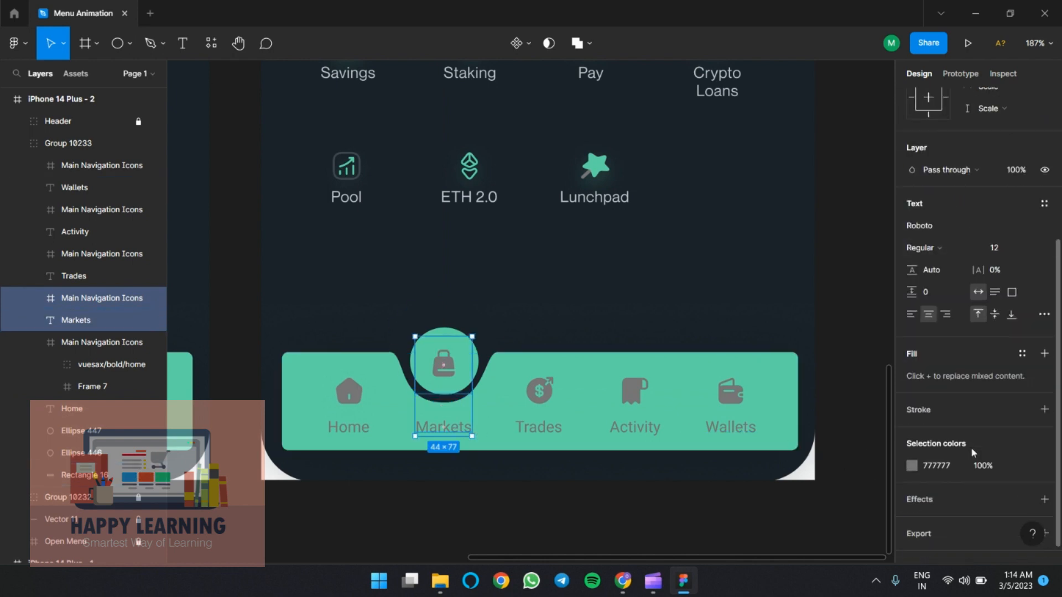
click(911, 465)
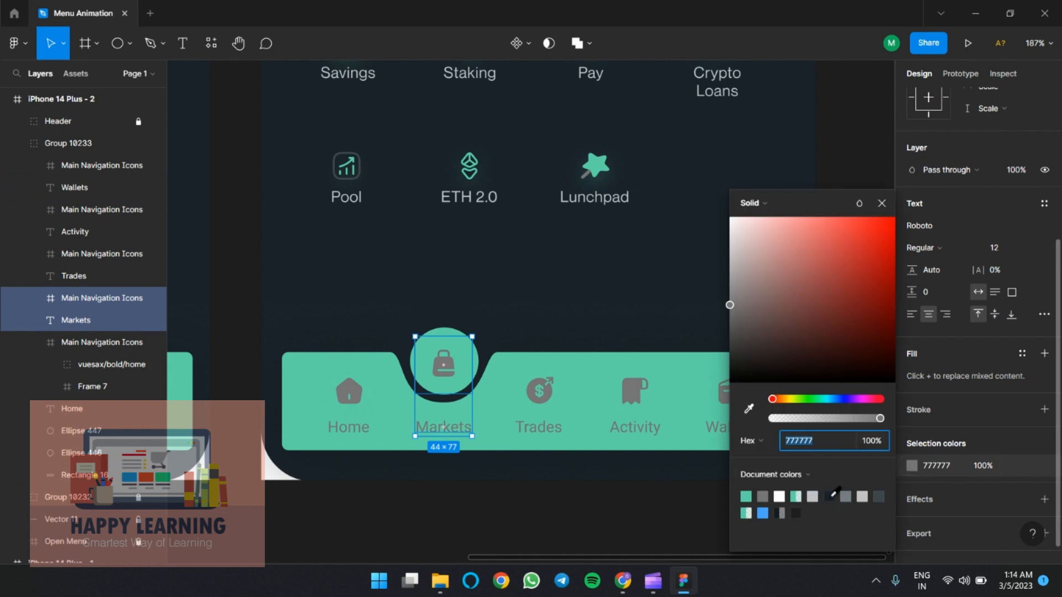
click(830, 496)
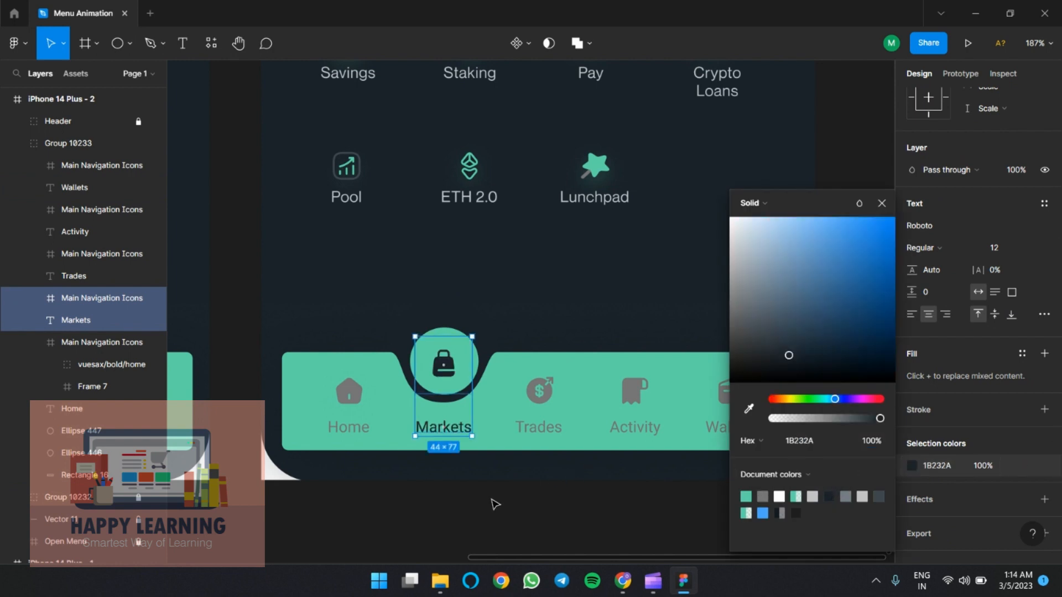
click(495, 503)
- Examine the navigation bars of both screens, checking the Markets icon on the first and the Home icon on the second
scroll(511, 494, up, 5)
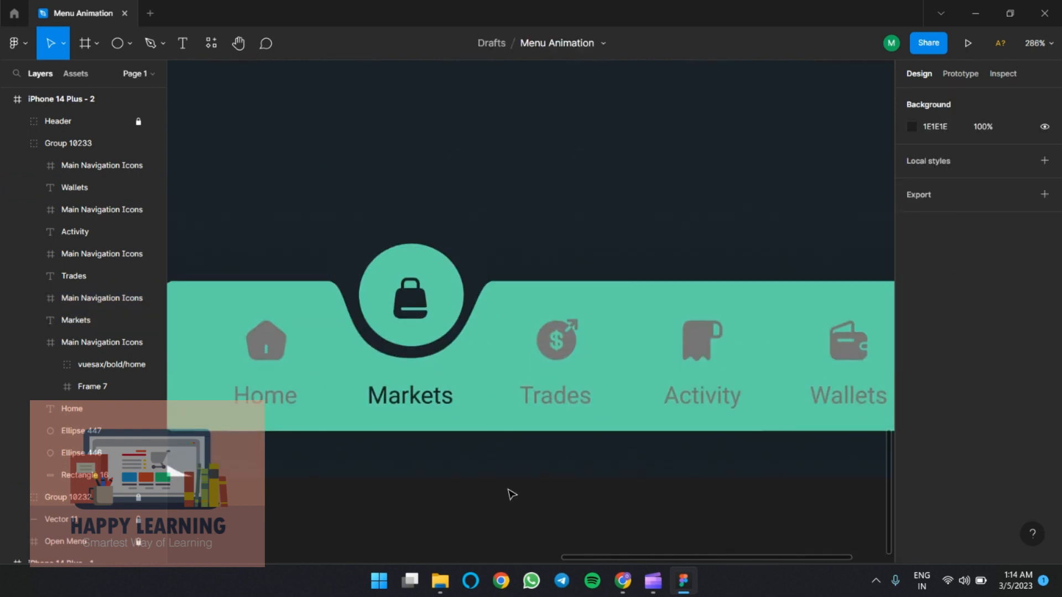
scroll(510, 496, down, 5)
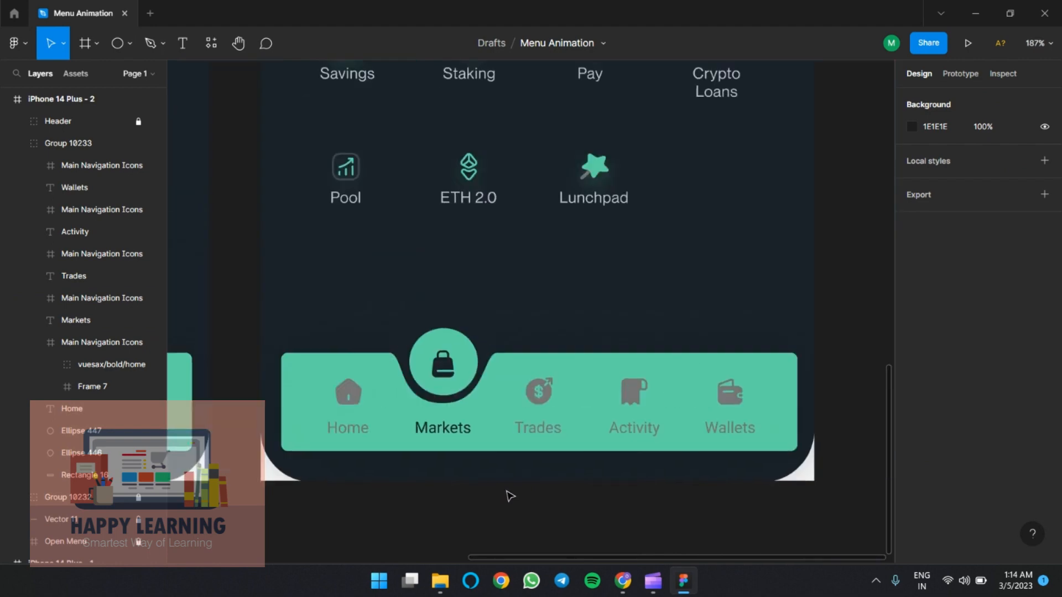
scroll(510, 496, up, 5)
scroll(510, 497, down, 10)
scroll(510, 496, up, 2)
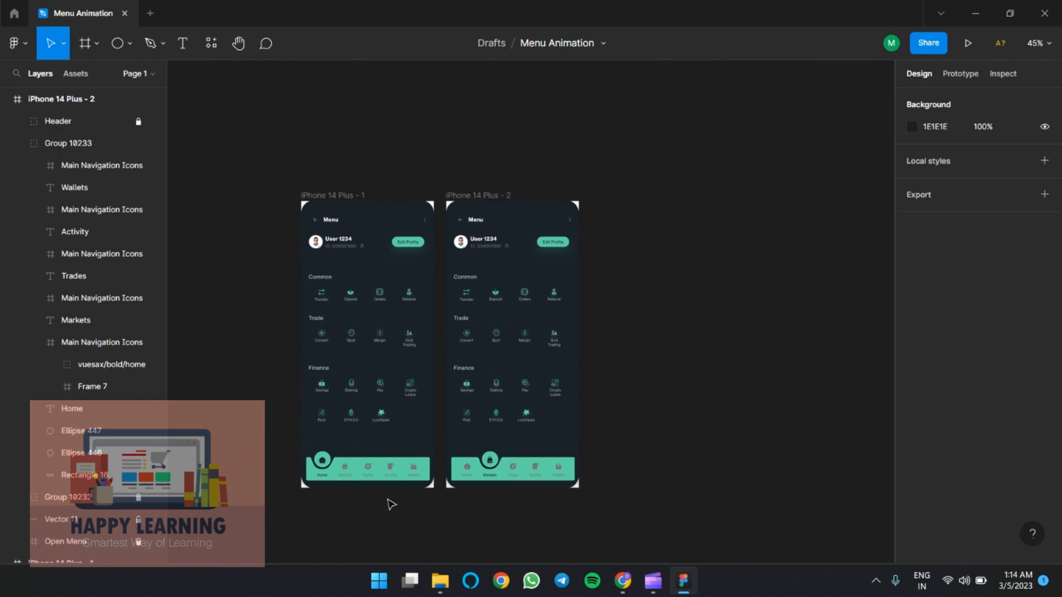
scroll(390, 505, left, 2)
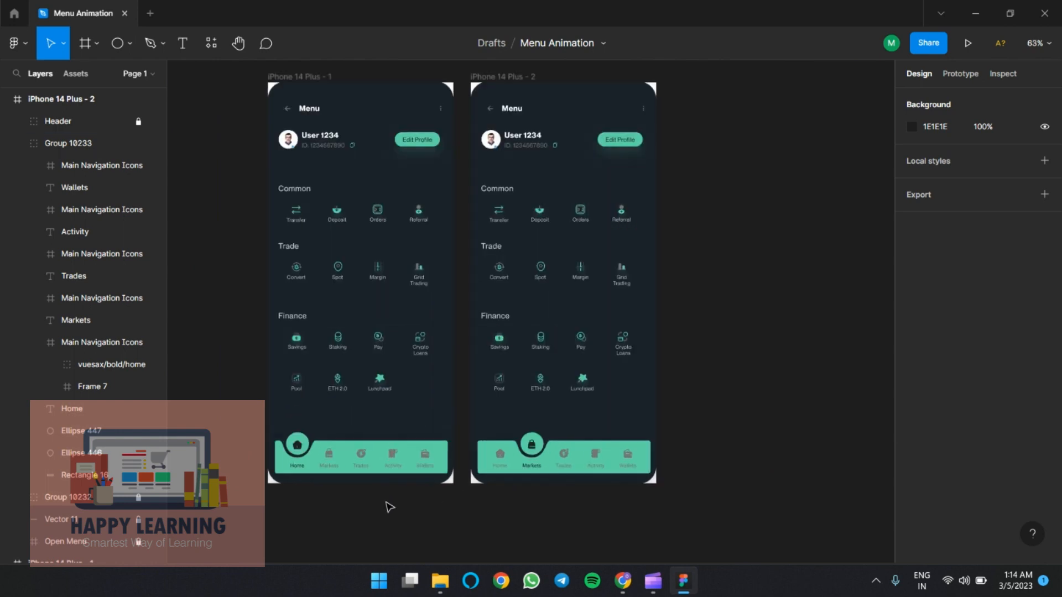
double_click(334, 457)
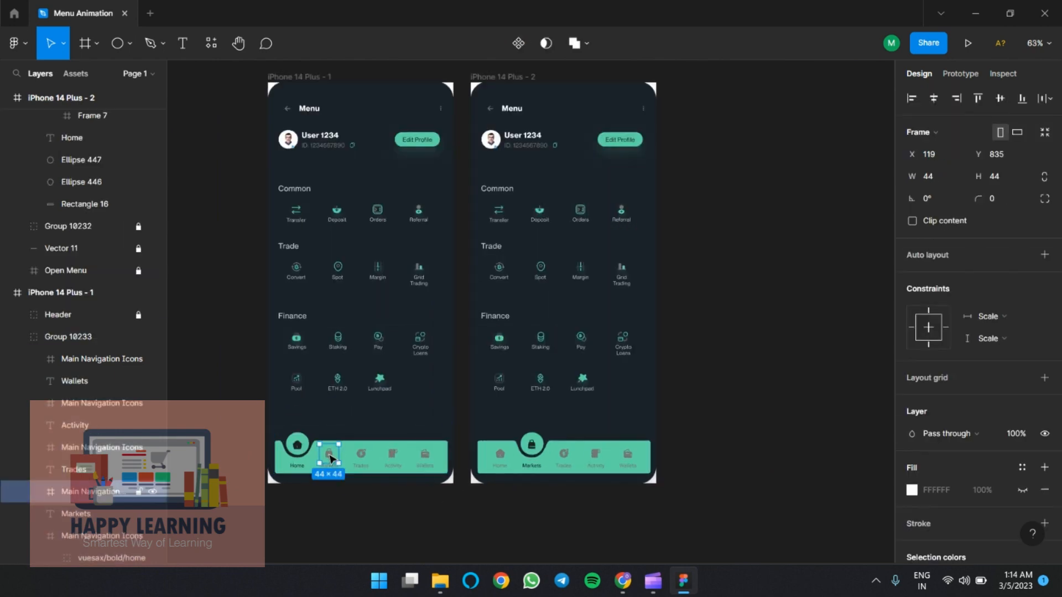
click(504, 458)
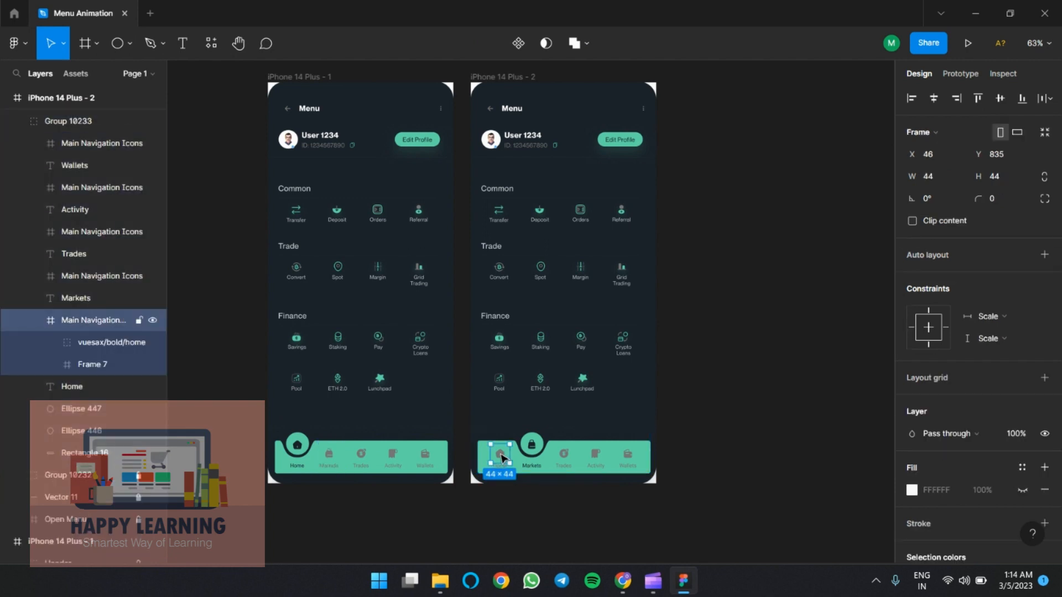
click(711, 349)
- Add a prototype link from the first screen's Markets icon to iPhone 14 Plus - 2, on tap, with Smart animate
click(975, 76)
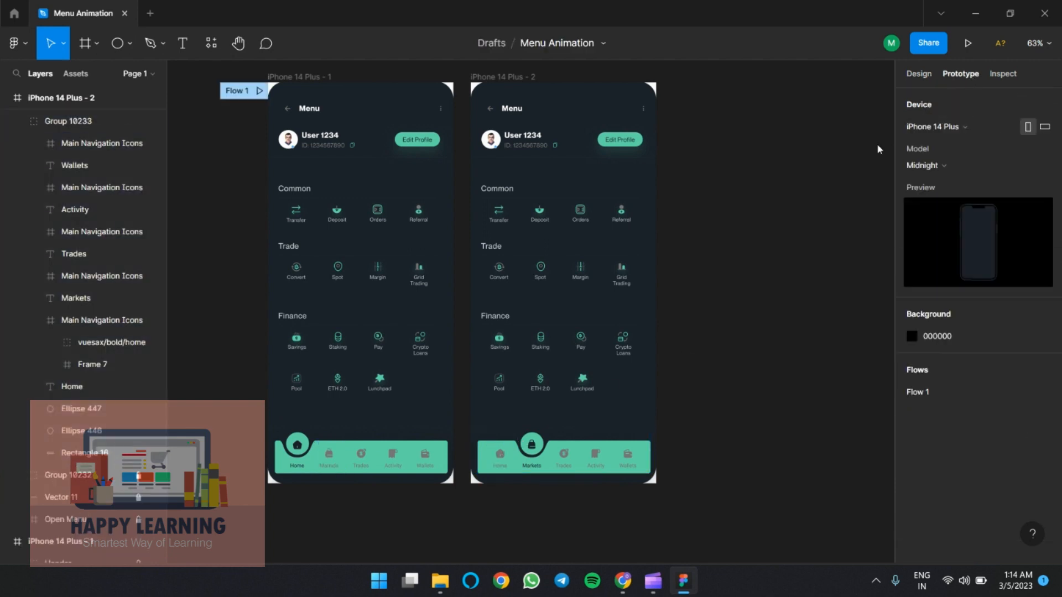
double_click(333, 457)
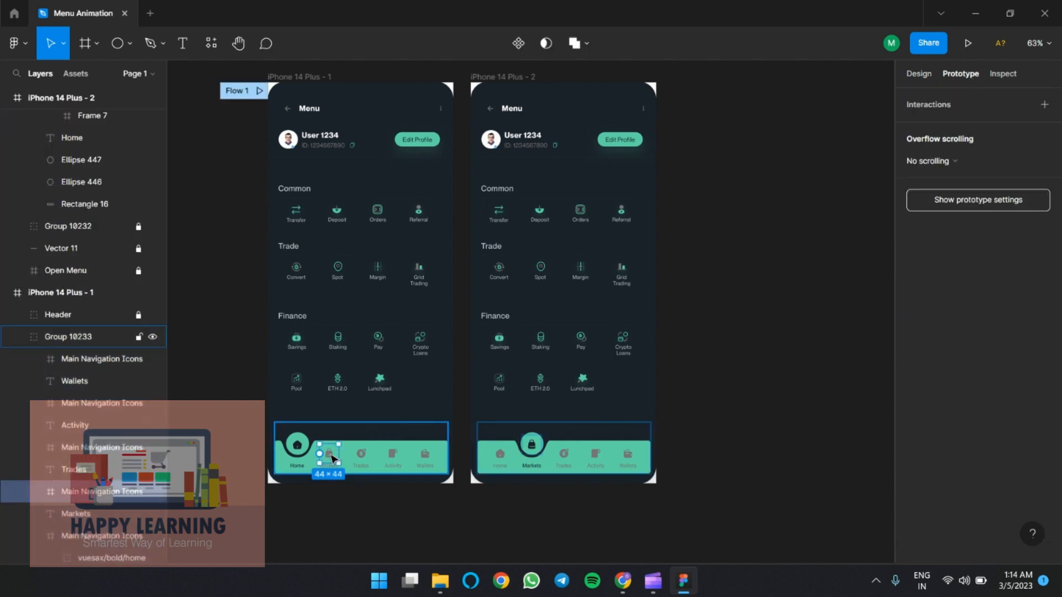
drag(339, 454, 487, 310)
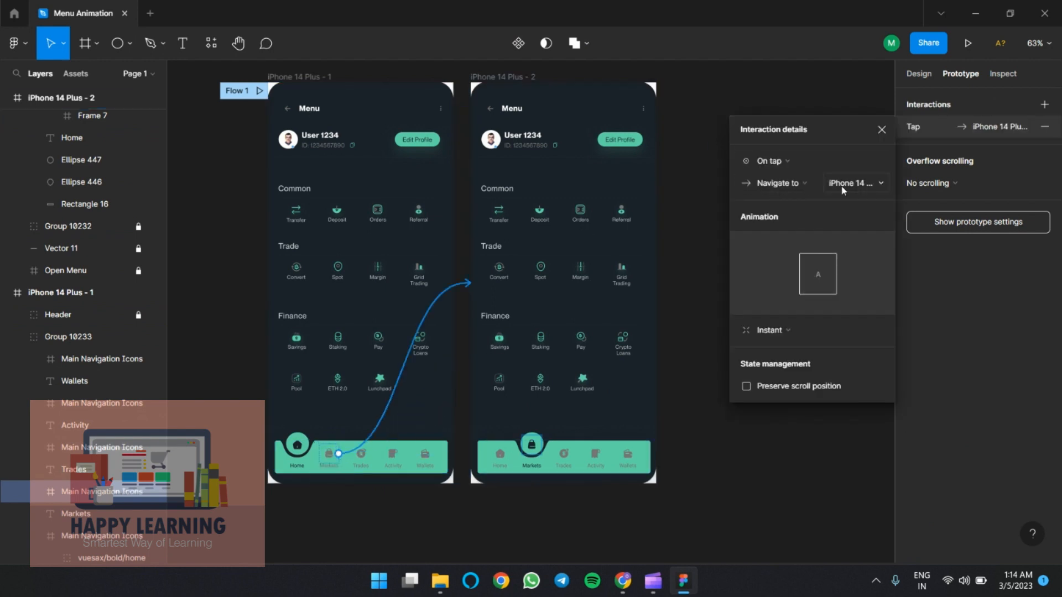
click(771, 331)
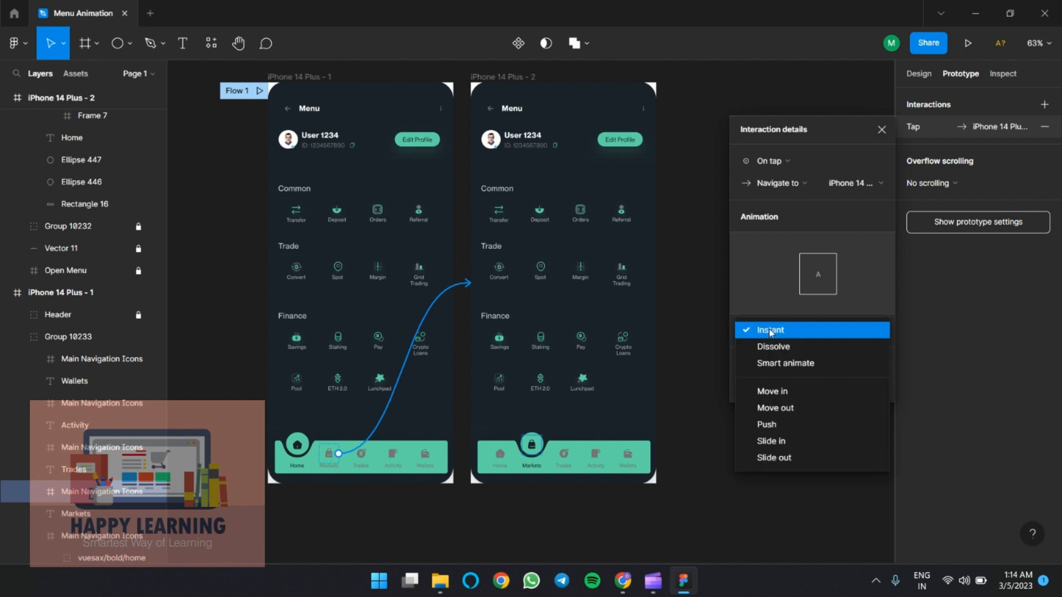
click(777, 363)
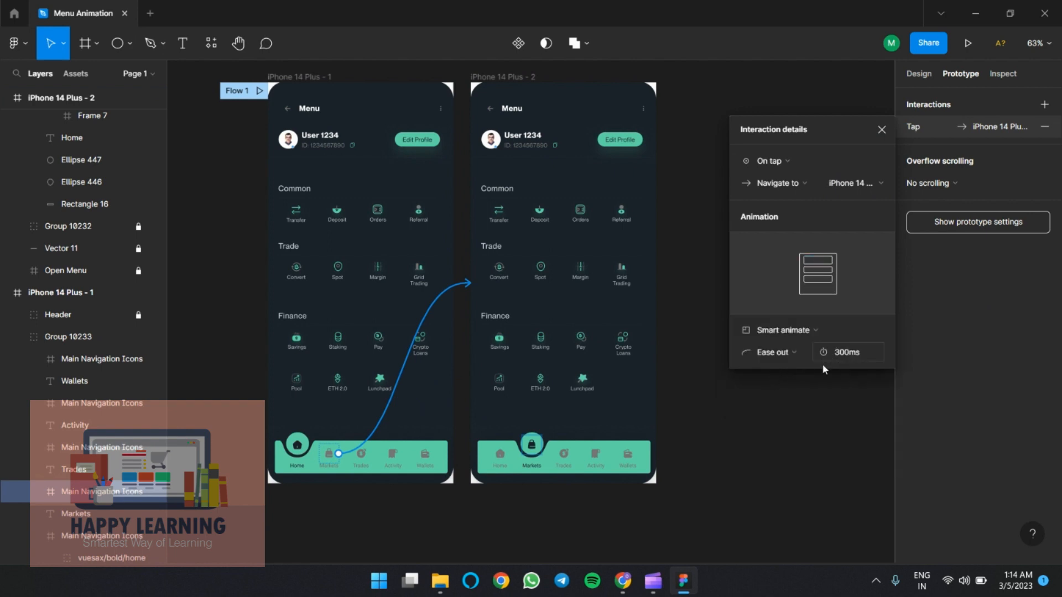
- Add a prototype link from the second screen's Home icon back to iPhone 14 Plus - 1, on tap, with Smart animate
click(504, 457)
double_click(504, 458)
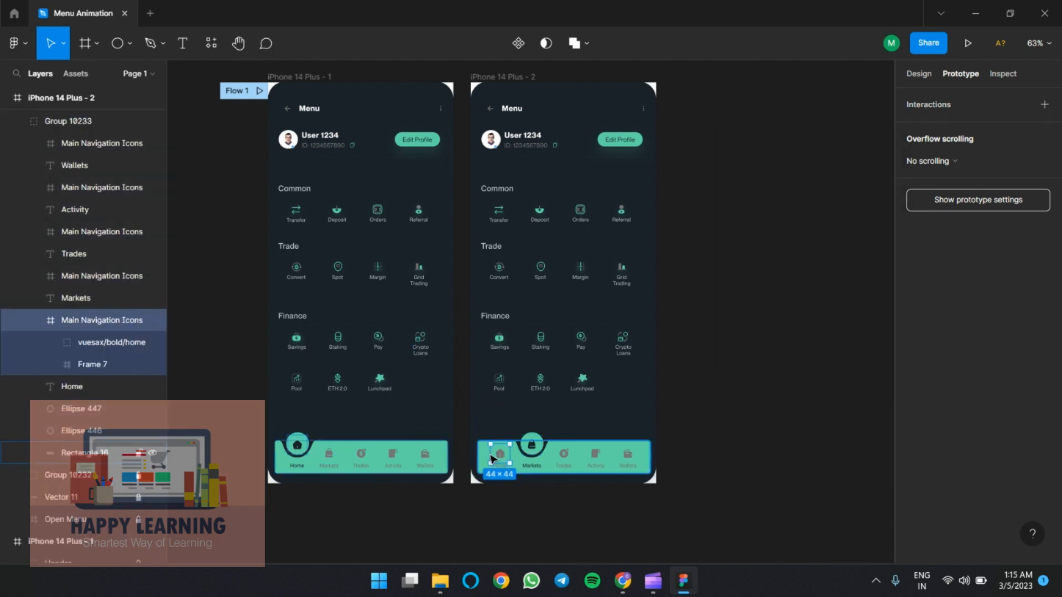
drag(490, 455, 458, 387)
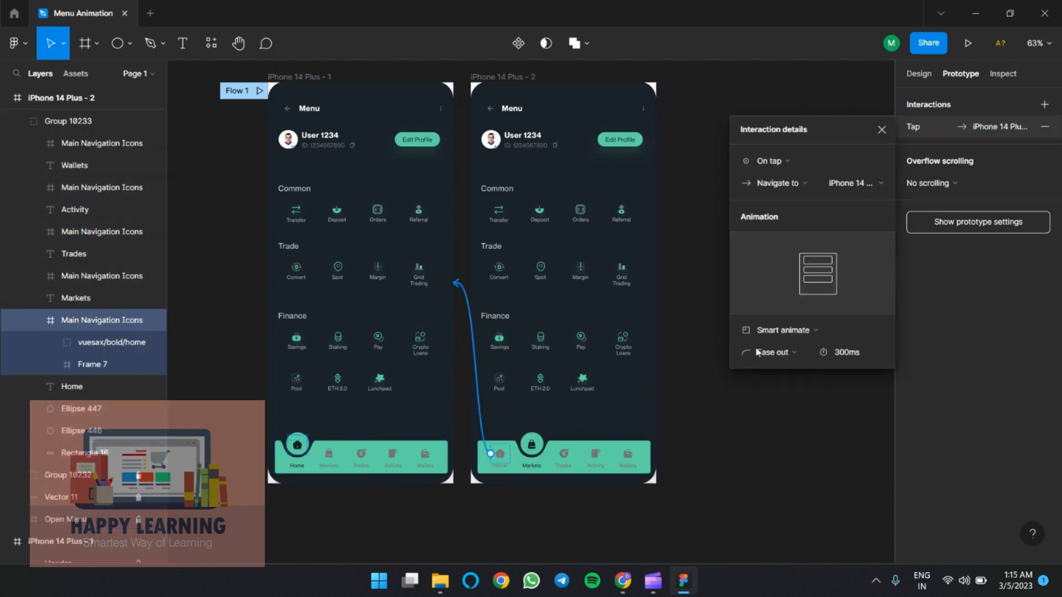
click(728, 466)
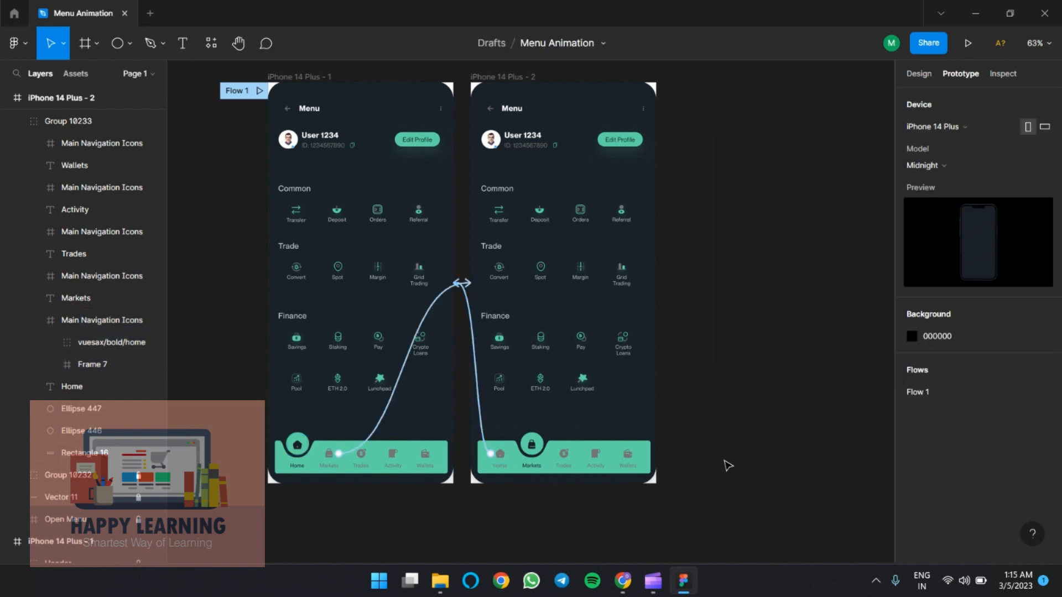
- Preview the prototype, switch repeatedly between the Markets and Home tabs to test the animation, and close the preview
click(966, 43)
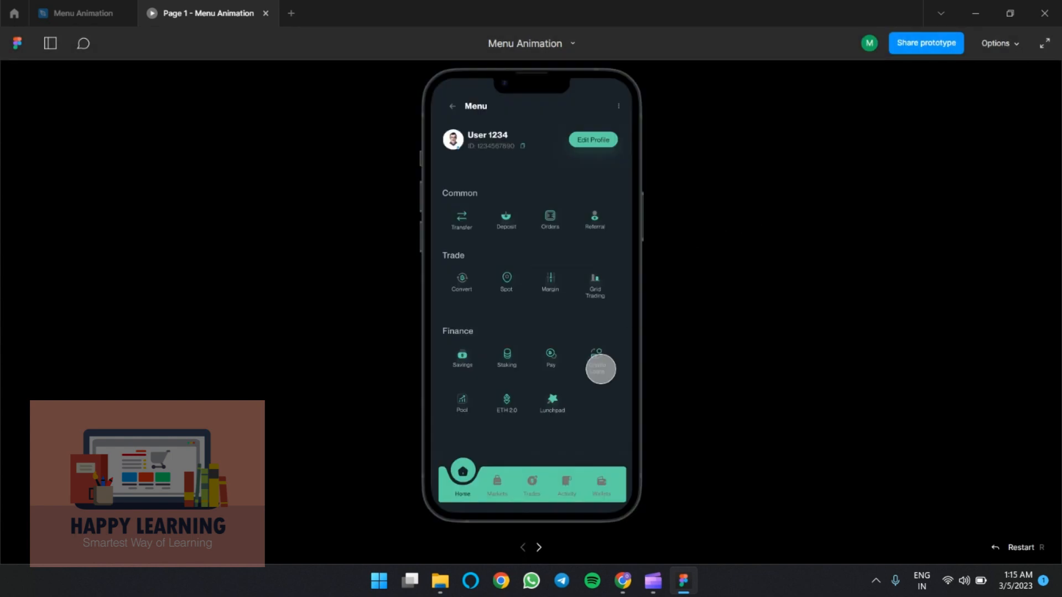
click(499, 480)
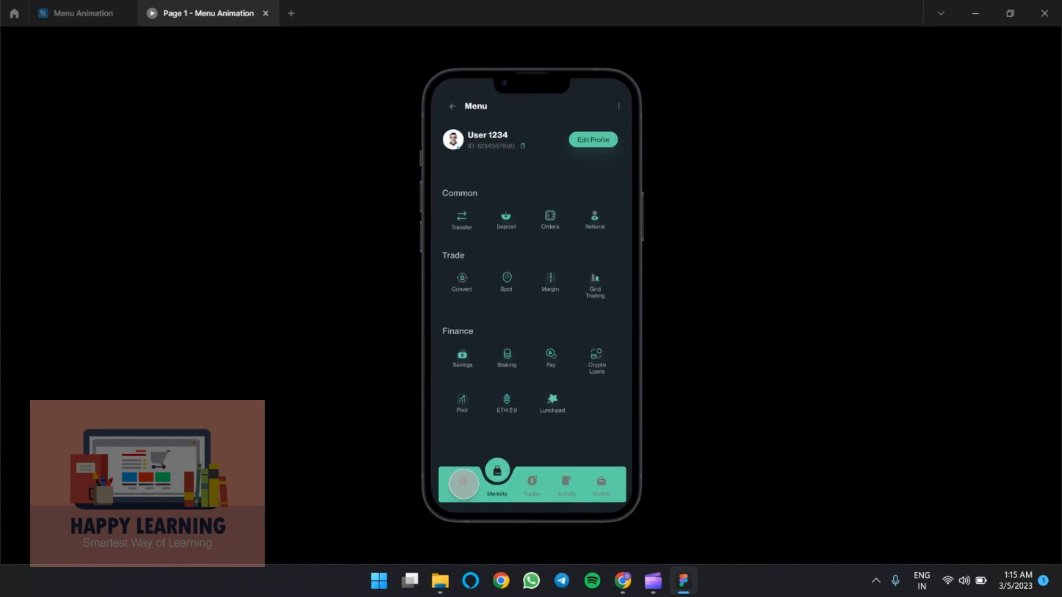
click(462, 483)
click(499, 481)
click(462, 482)
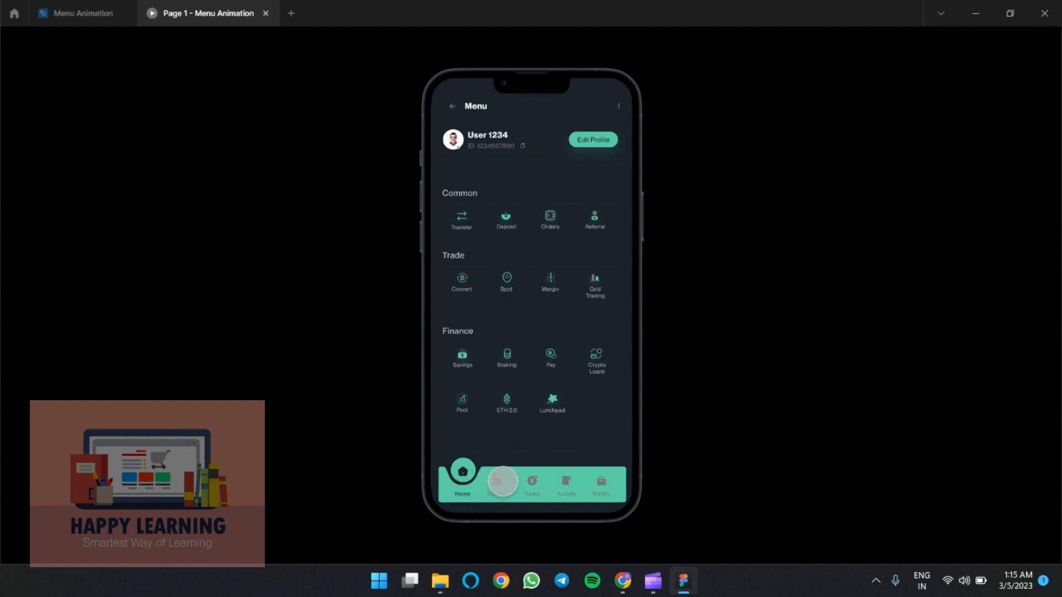
click(501, 482)
click(463, 482)
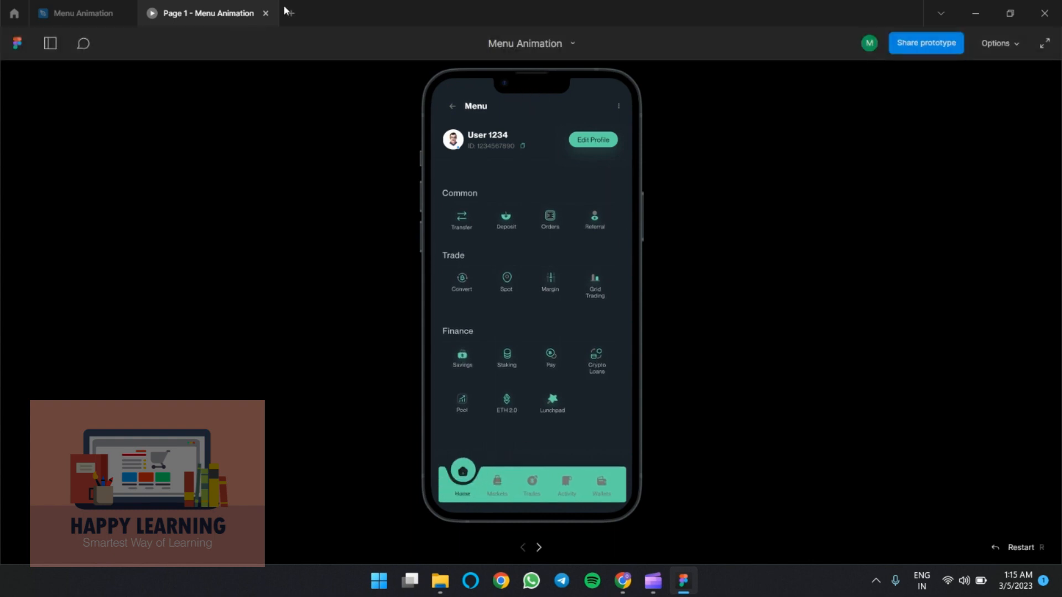
click(265, 13)
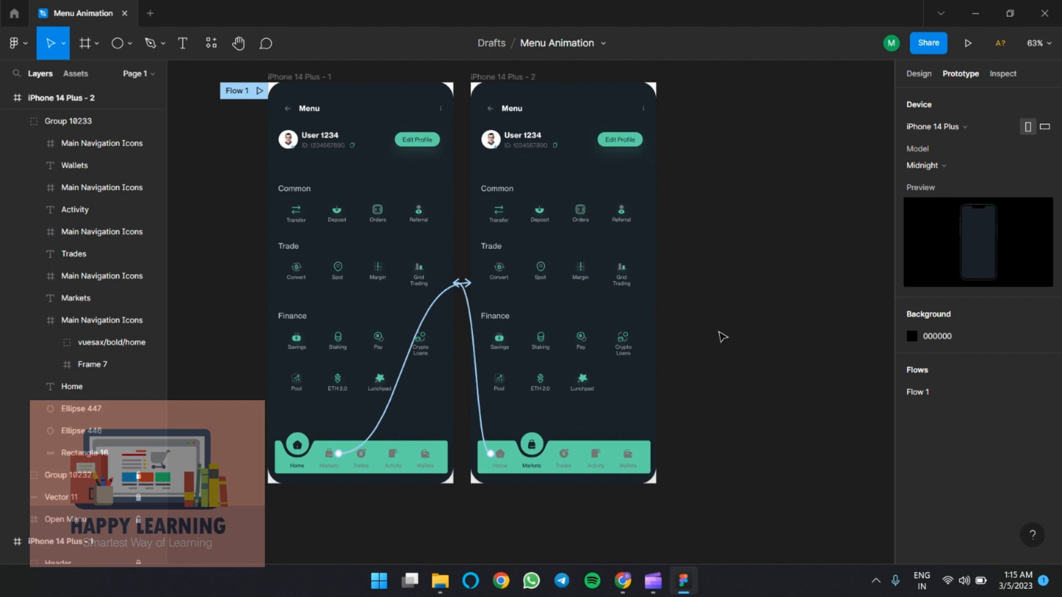
- Return to design editing and duplicate the iPhone 14 Plus - 2 frame to create a third screen beside it
drag(740, 150, 764, 154)
drag(764, 154, 707, 173)
click(917, 76)
click(505, 76)
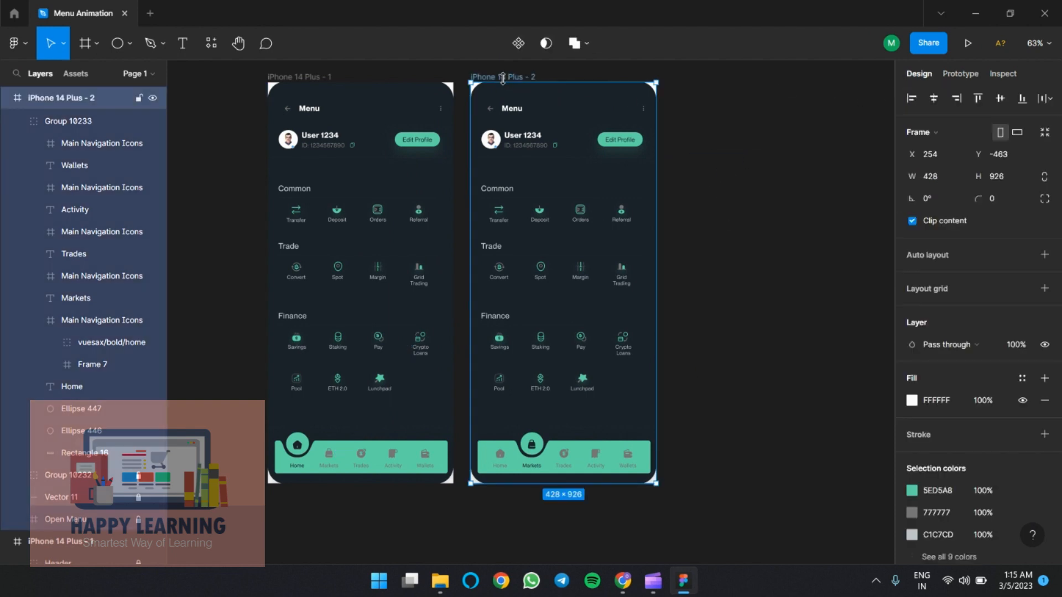
drag(735, 257, 606, 279)
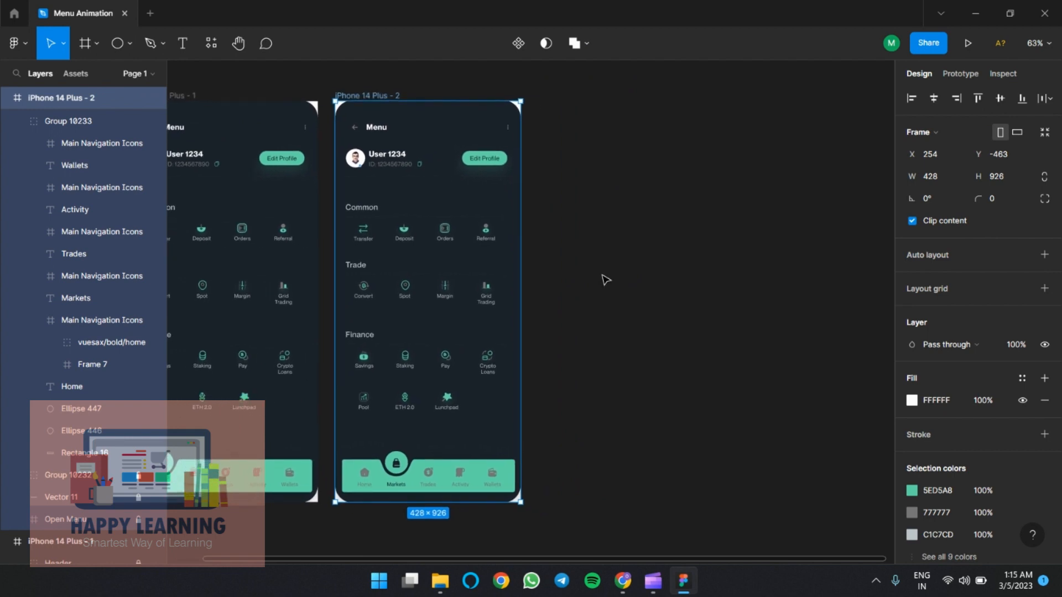
key(ctrl+d)
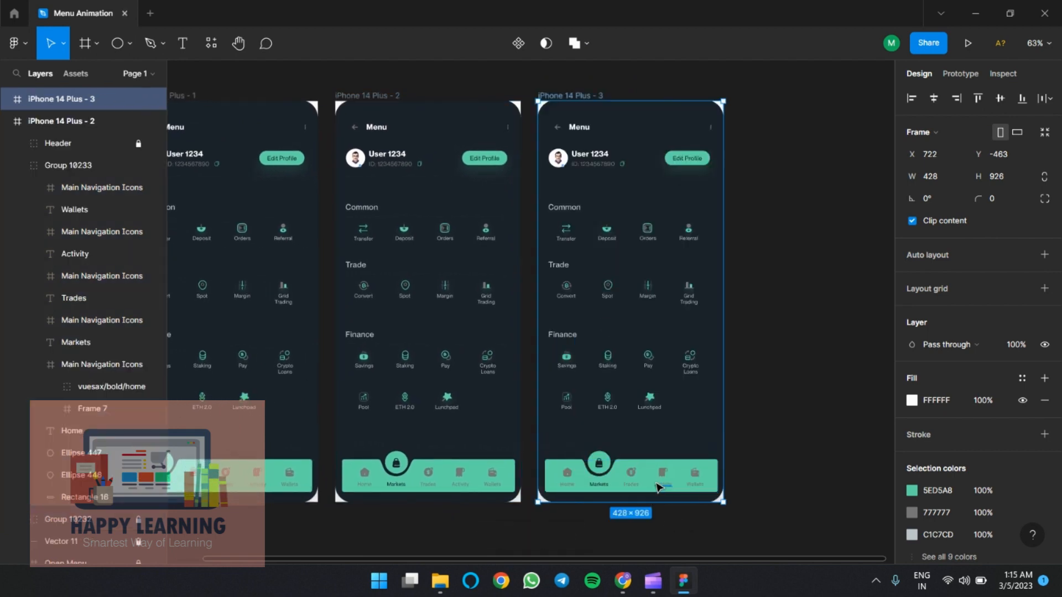
- On the third screen, move the green circle and its dark notch ellipse together from the Markets tab to above the Trades tab
scroll(658, 487, up, 4)
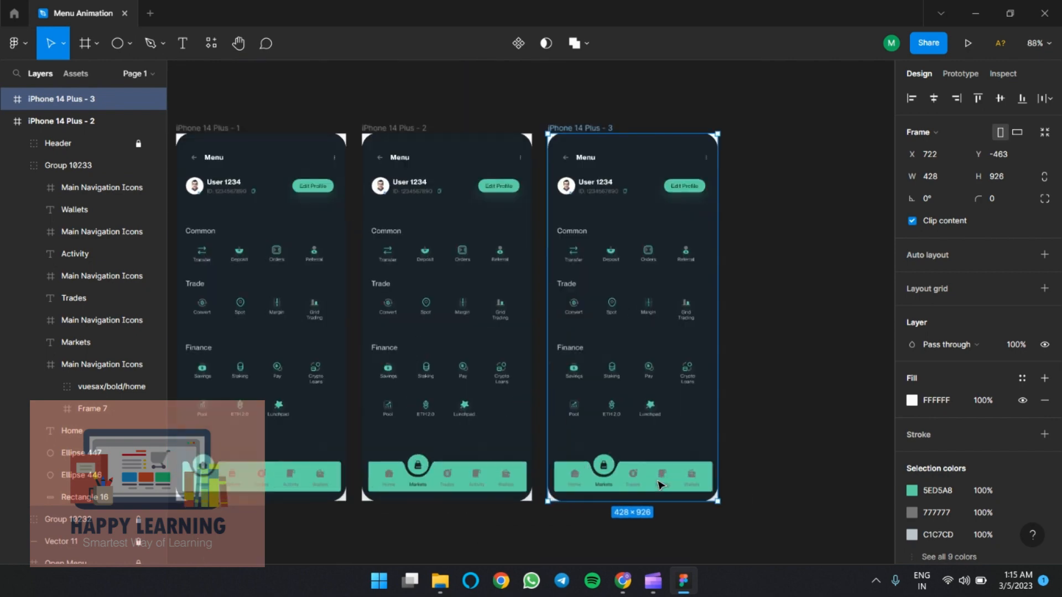
scroll(659, 486, up, 5)
scroll(650, 486, down, 2)
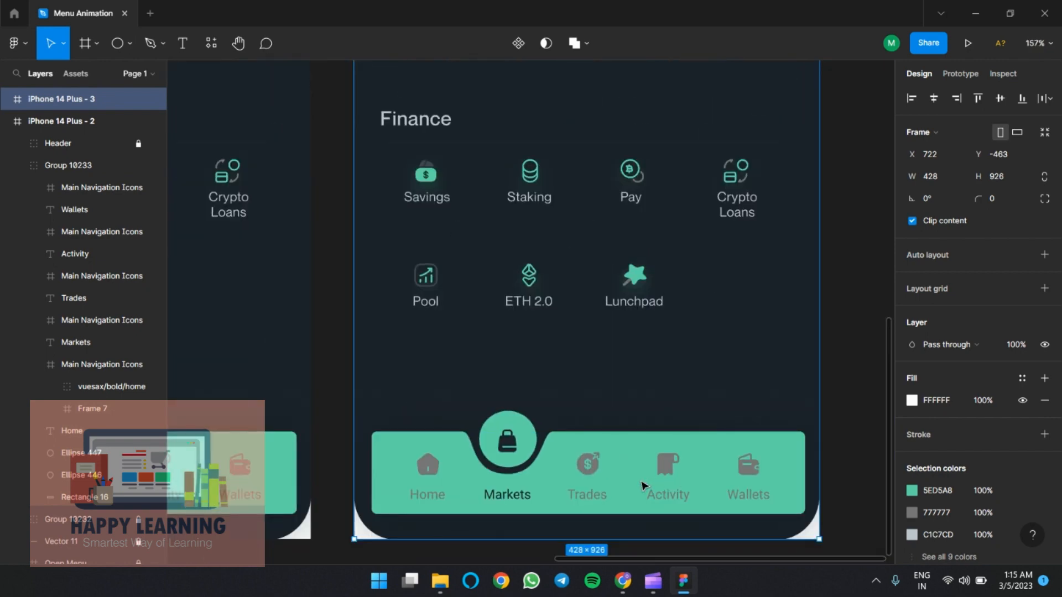
scroll(640, 485, down, 3)
scroll(605, 254, right, 3)
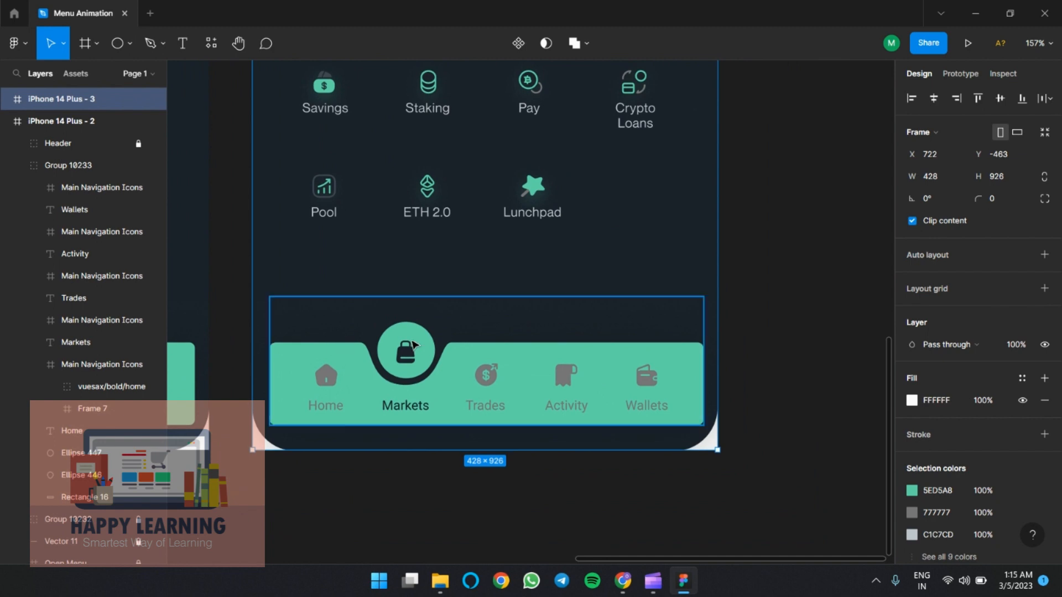
click(421, 331)
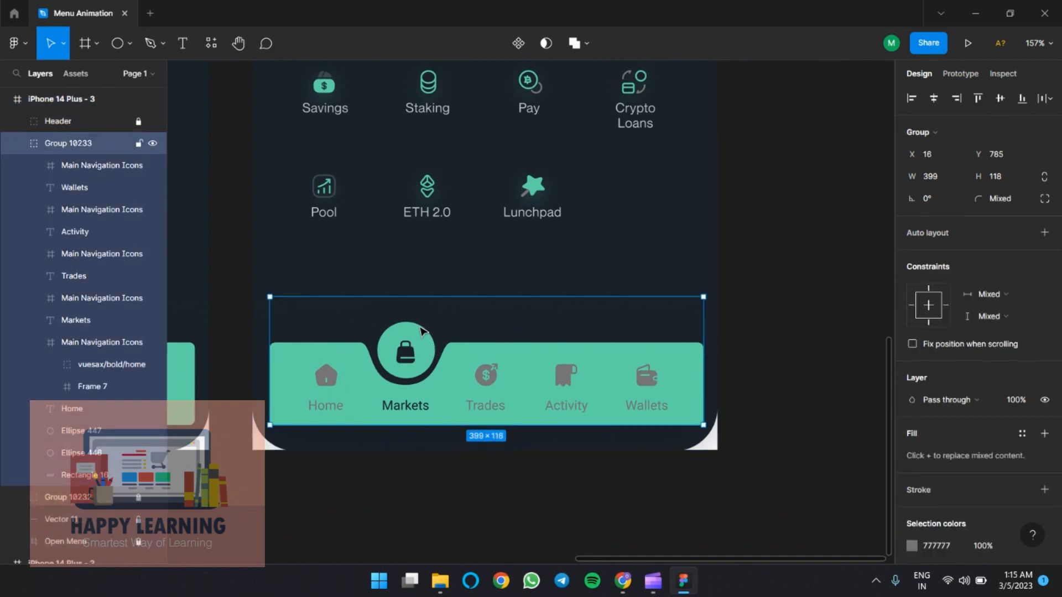
double_click(415, 328)
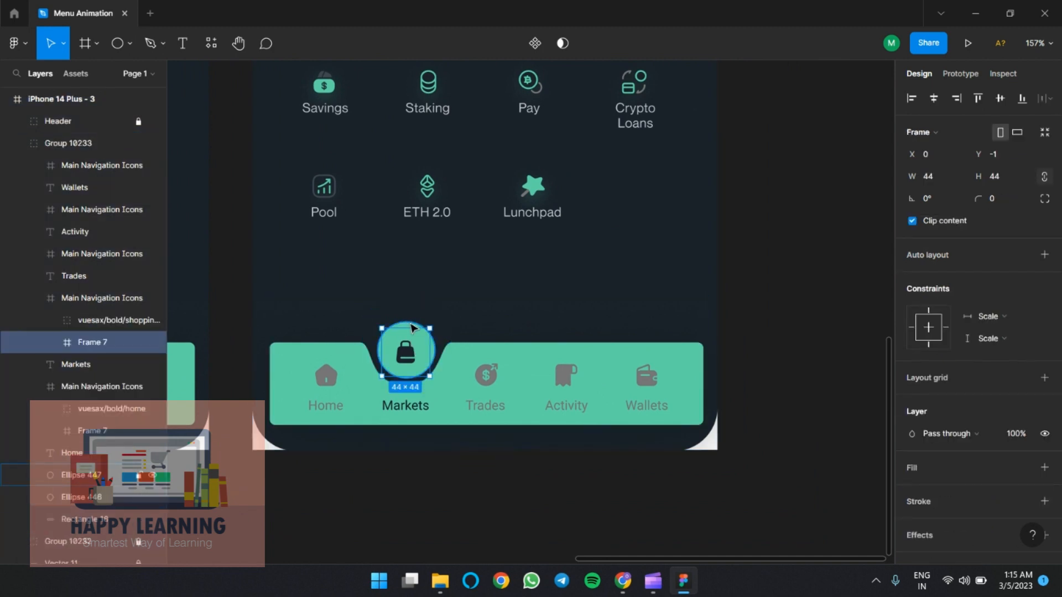
click(414, 313)
shift+click(420, 313)
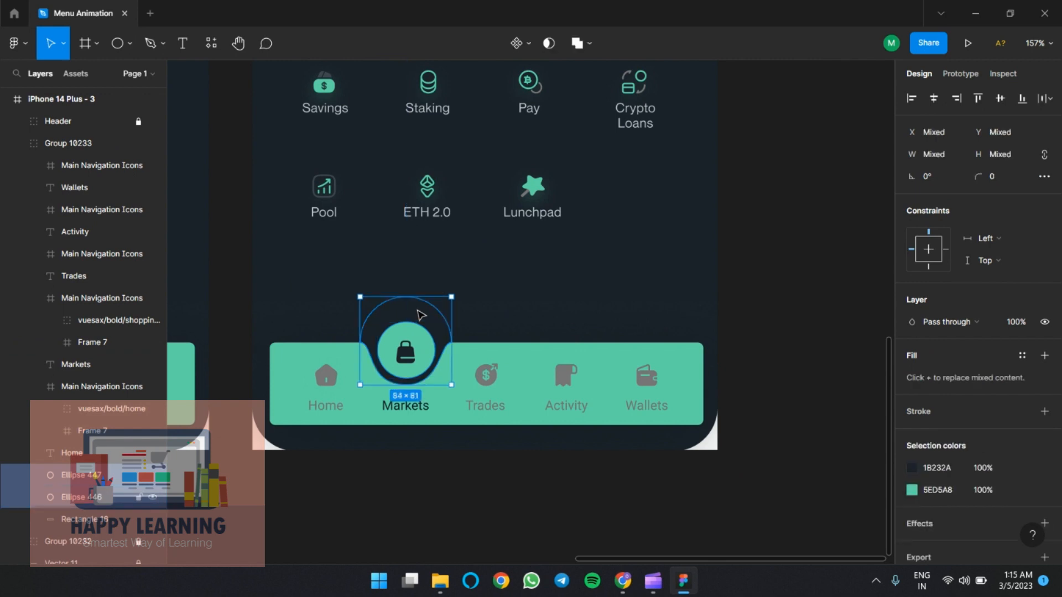
key(shift+Right)
key(shift+Right)
key(shift+Right)
key(shift+Right)
key(shift+Right)
key(shift+Right)
key(shift+Right)
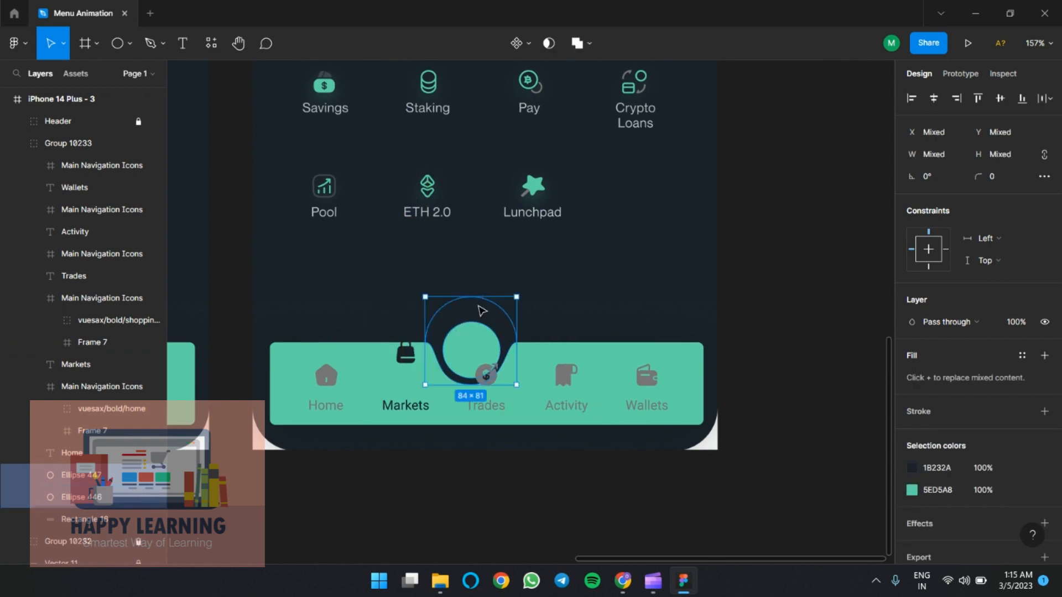
drag(482, 310, 496, 311)
- Lower the third screen's Markets icon to Y 835 and recolor the icon and its label to grey 777777
click(415, 357)
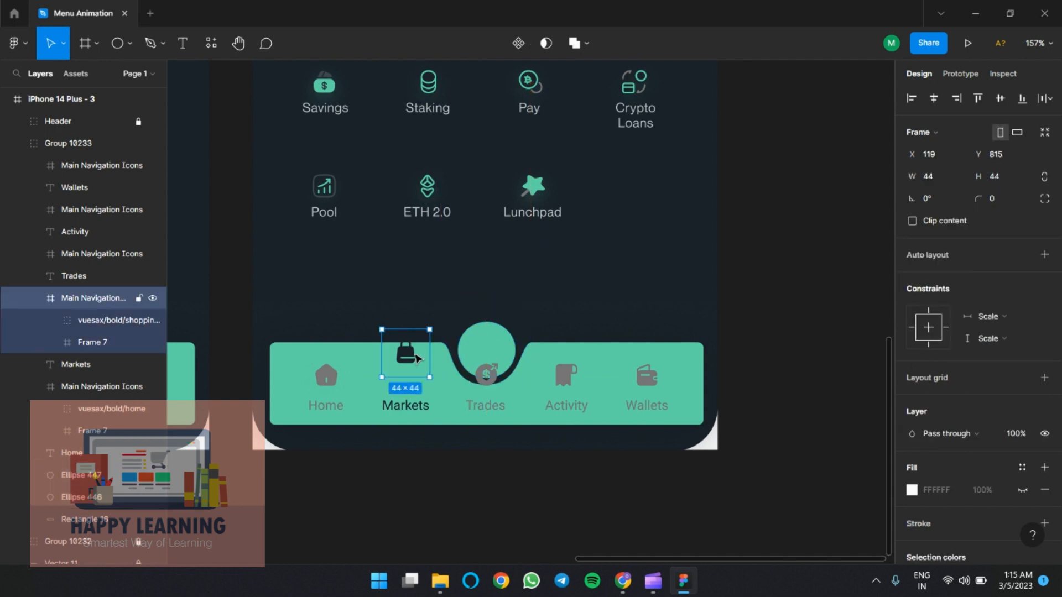
drag(416, 358, 416, 380)
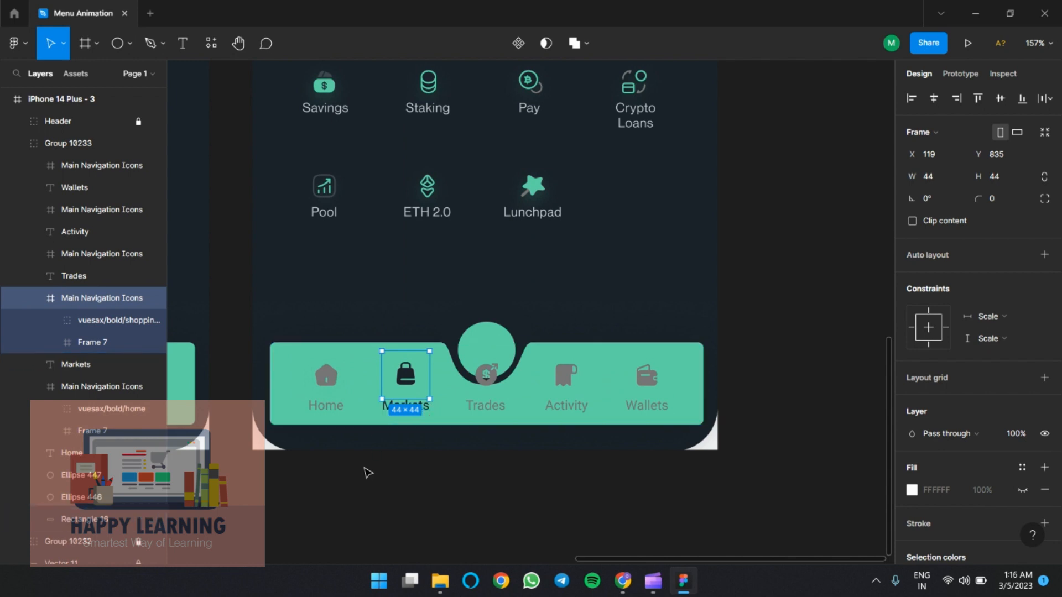
shift+click(72, 364)
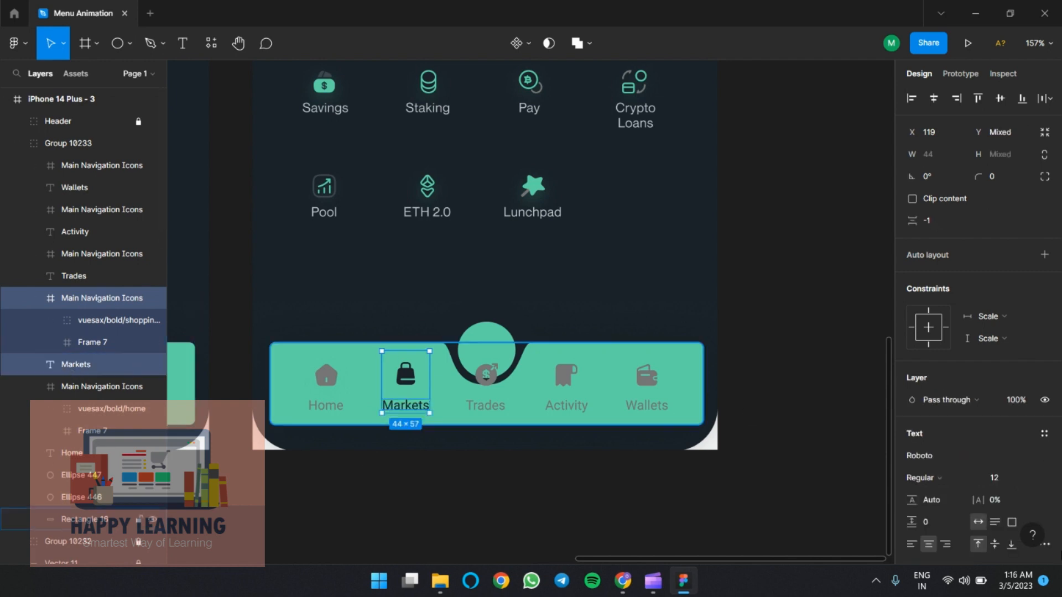
scroll(940, 442, down, 5)
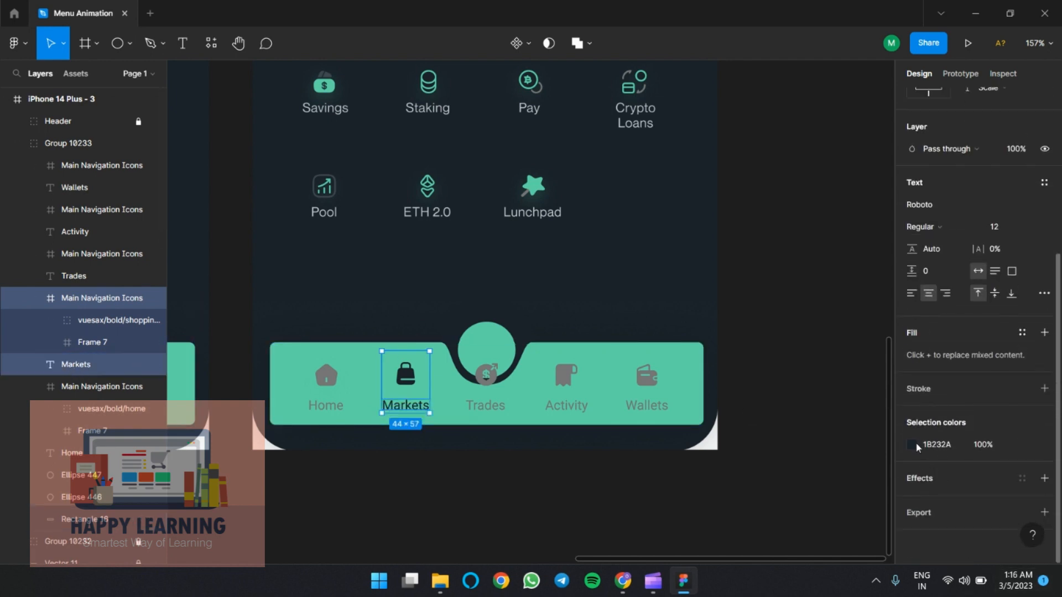
click(912, 444)
click(764, 497)
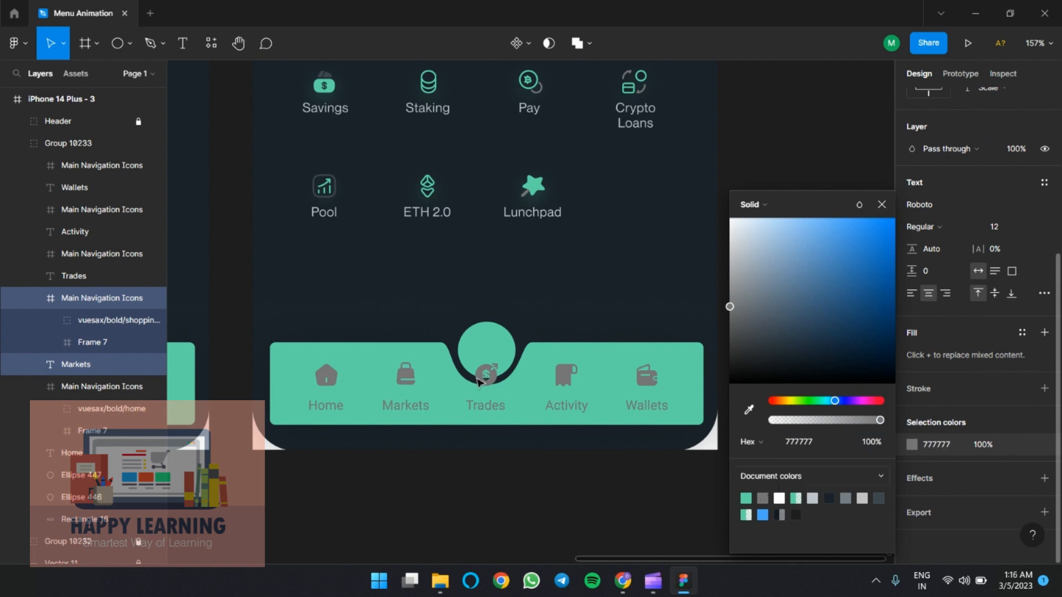
- Recolor the third screen's Trades icon and label to dark 1B232A and raise the icon 20 px into the green circle
click(487, 373)
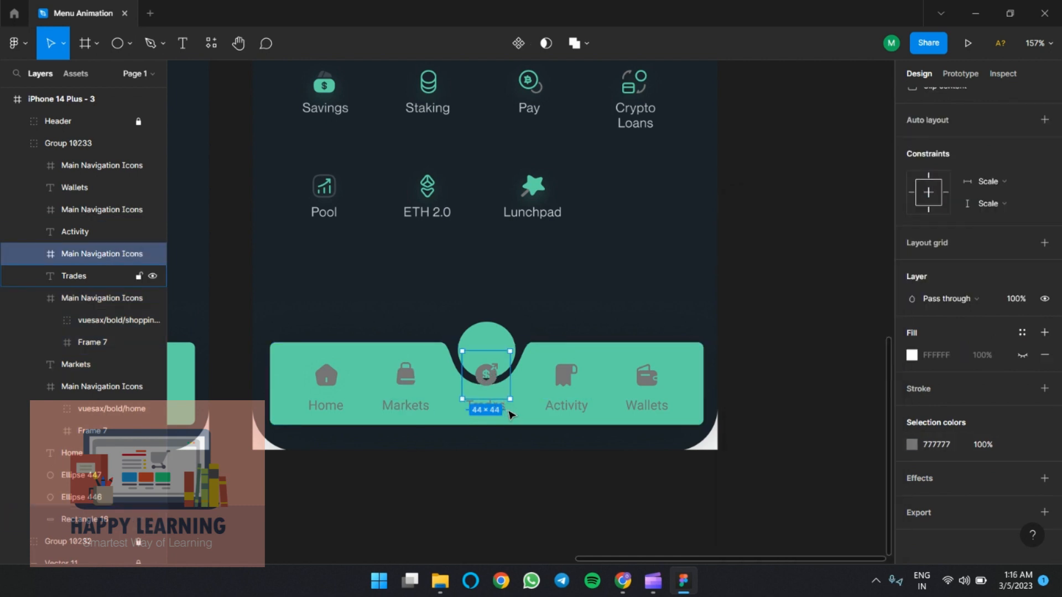
shift+click(508, 412)
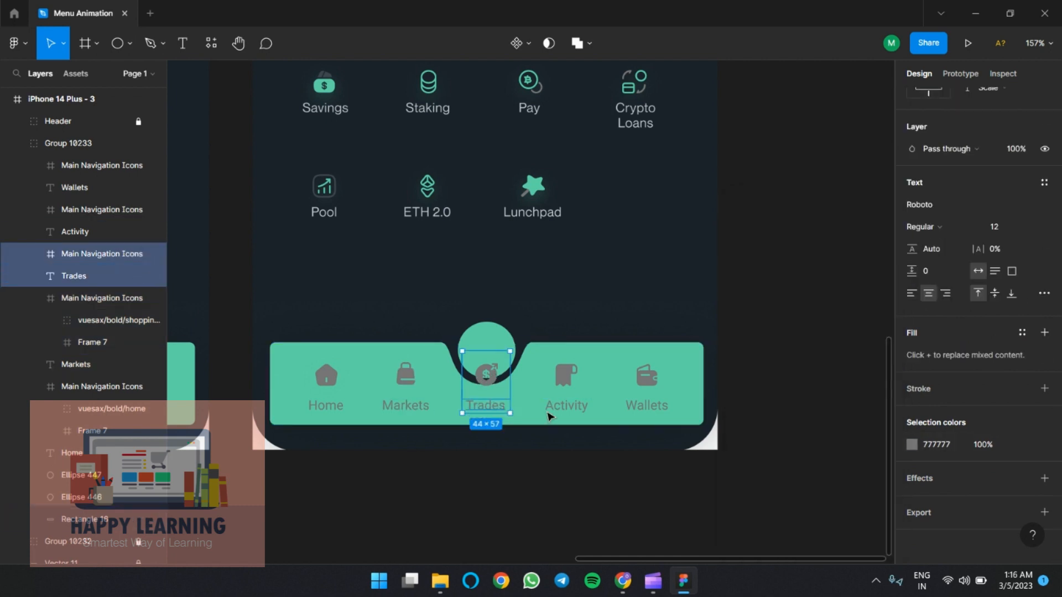
click(912, 445)
click(830, 497)
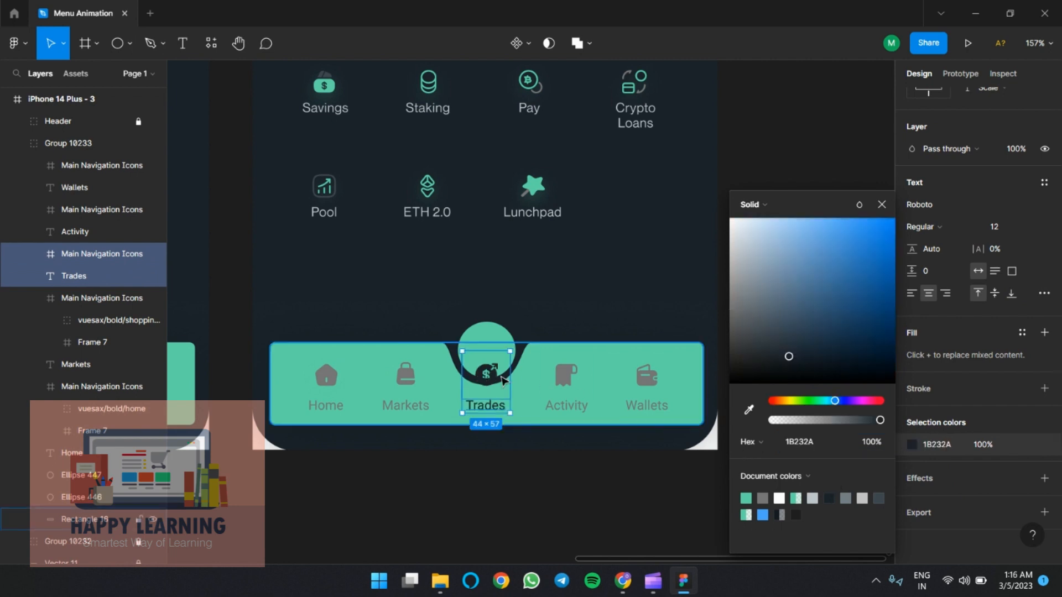
click(494, 389)
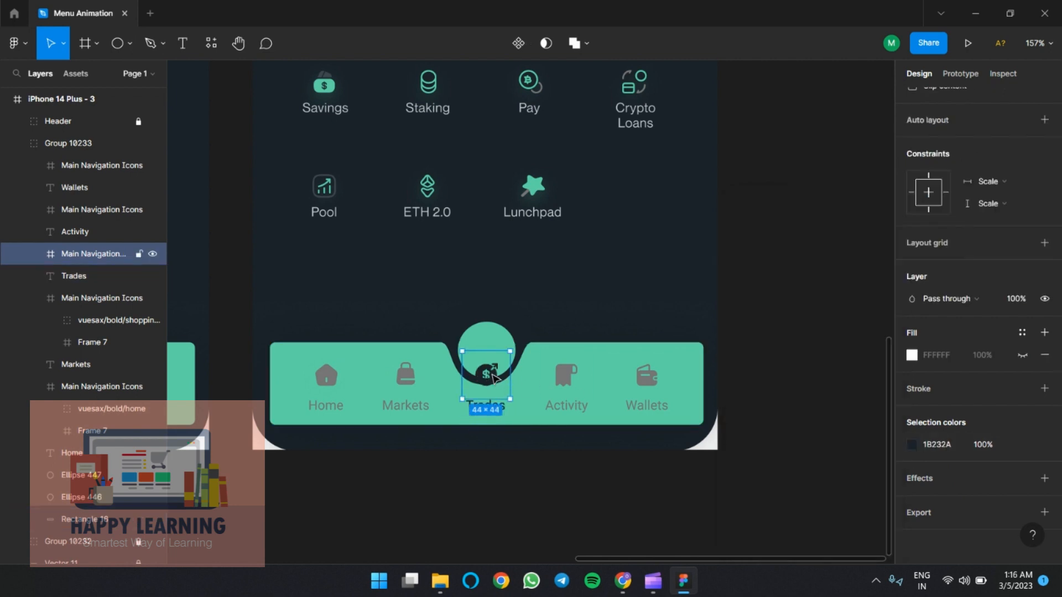
key(shift+Up)
key(shift+Up)
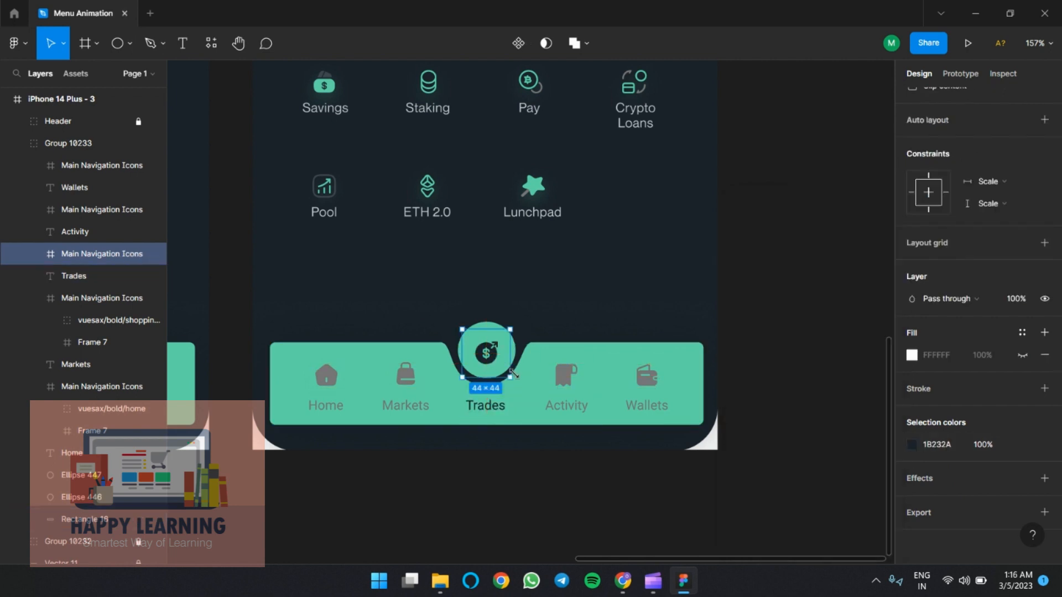
- Duplicate the iPhone 14 Plus - 3 frame to create a fourth screen
scroll(537, 376, down, 5)
scroll(536, 376, up, 3)
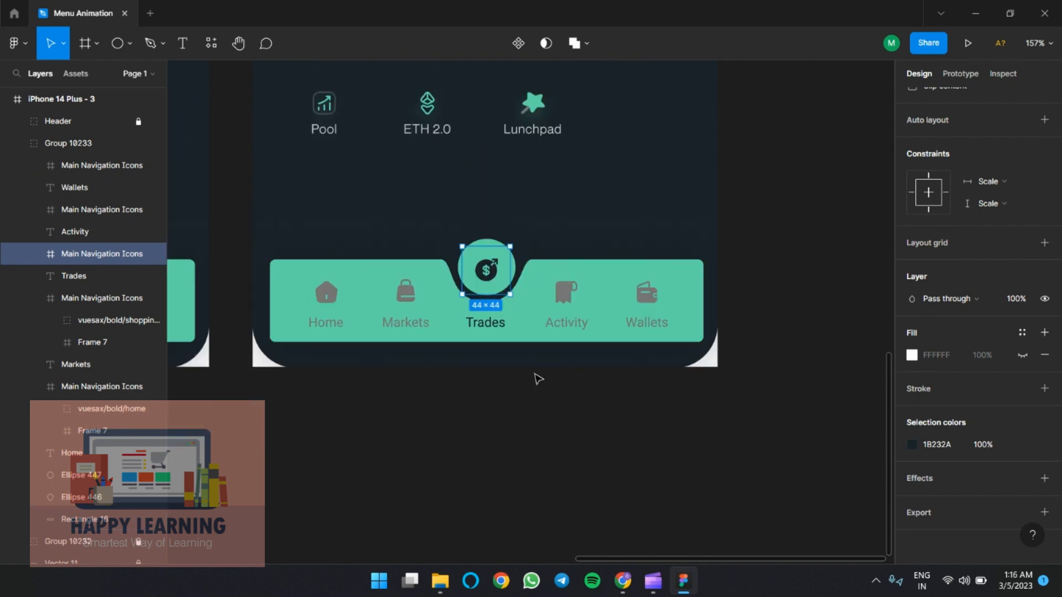
scroll(536, 379, up, 12)
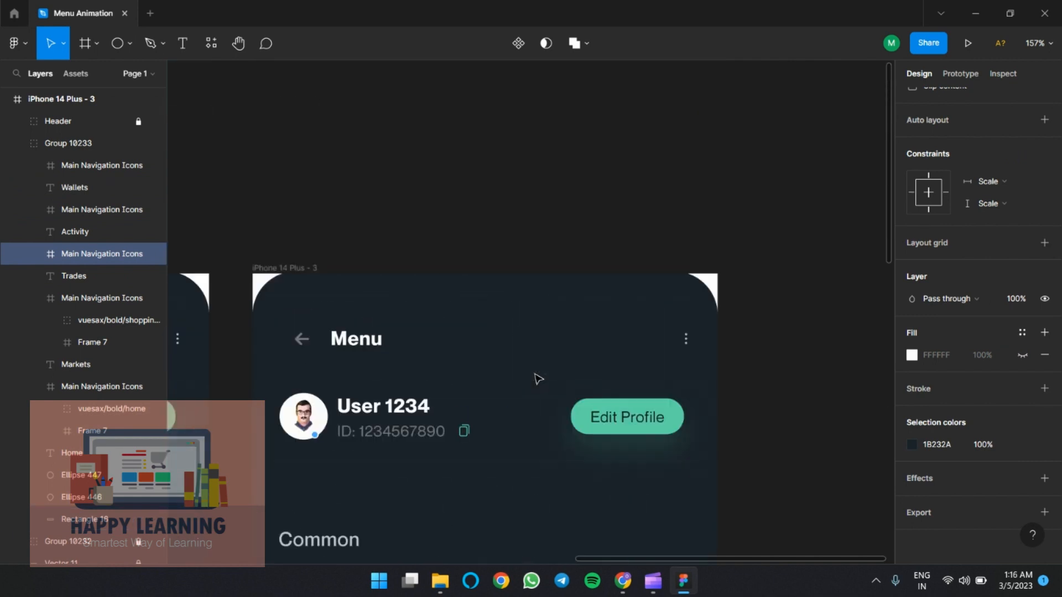
click(277, 267)
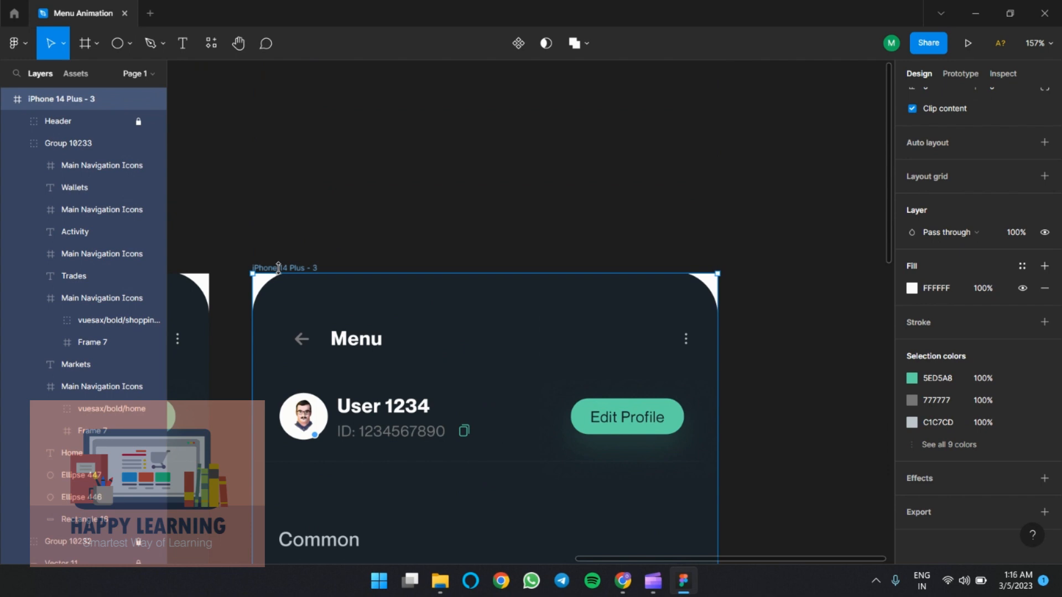
key(ctrl+d)
- On the fourth screen, move the green circle and its dark notch ellipse together from the Trades tab to above the Activity tab
scroll(695, 467, down, 10)
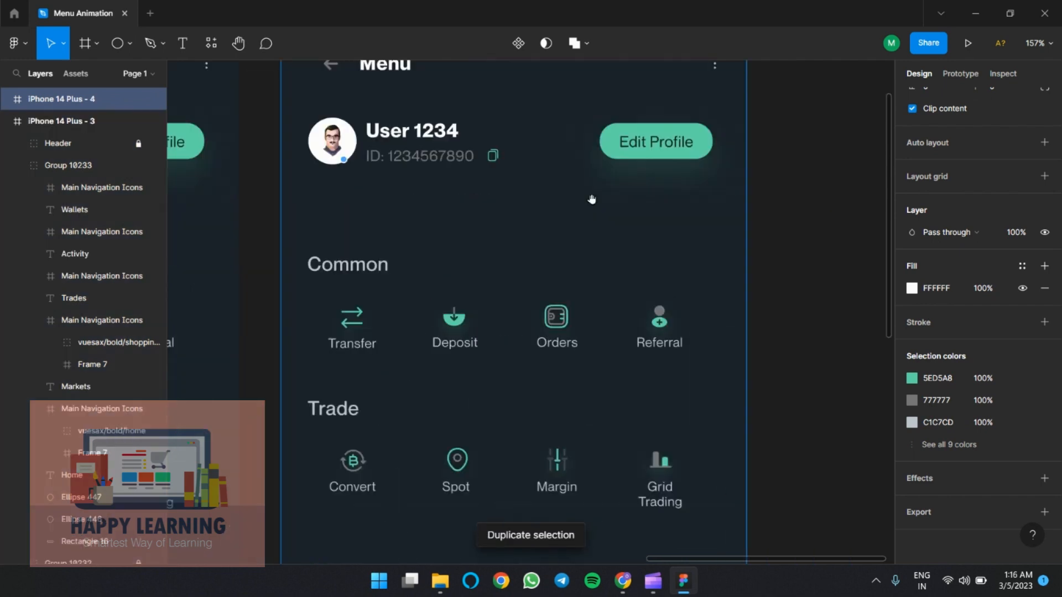
scroll(594, 180, down, 8)
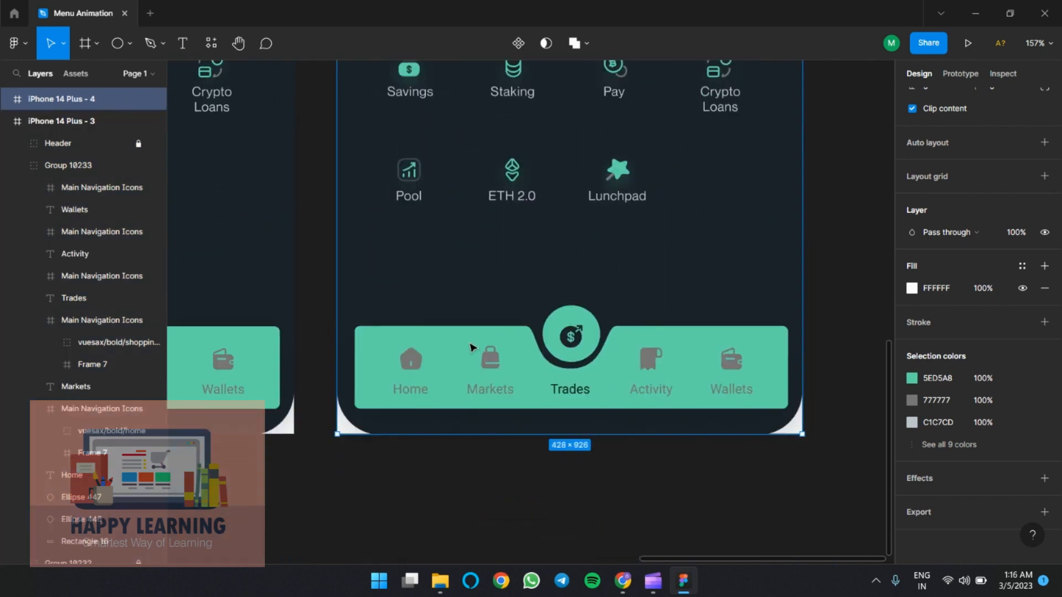
click(579, 315)
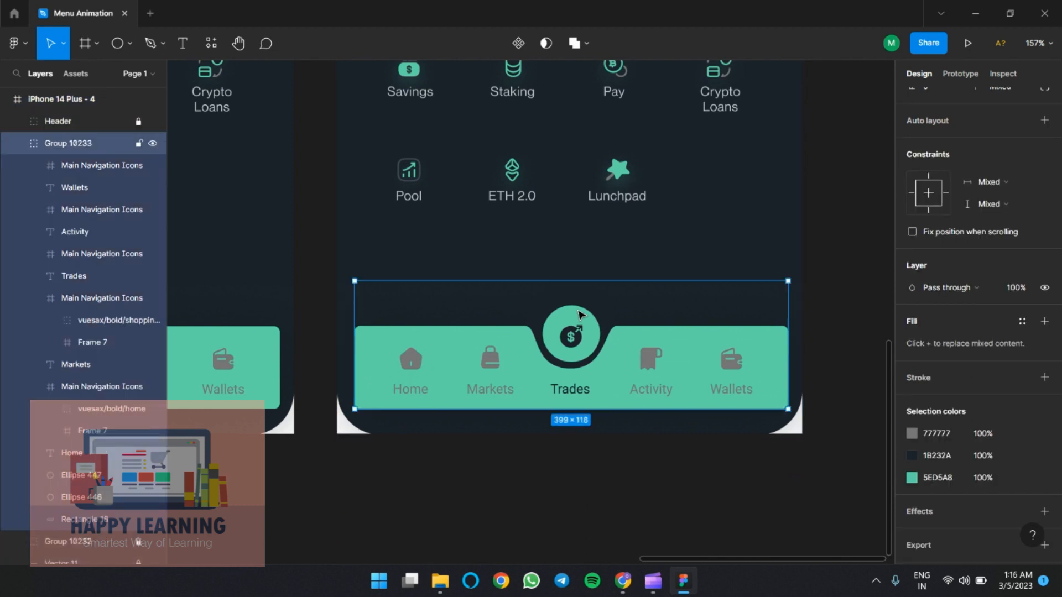
double_click(579, 315)
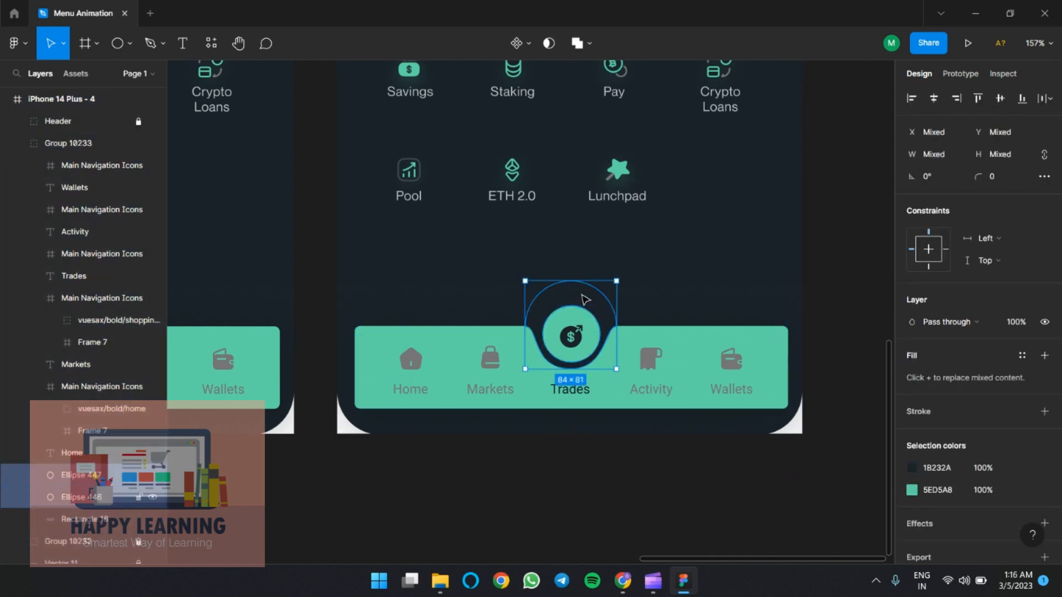
key(shift+Right)
key(shift+Right)
key(shift+Right)
key(shift+Right)
key(shift+Right)
key(shift+Right)
key(shift+Right)
key(shift+Right)
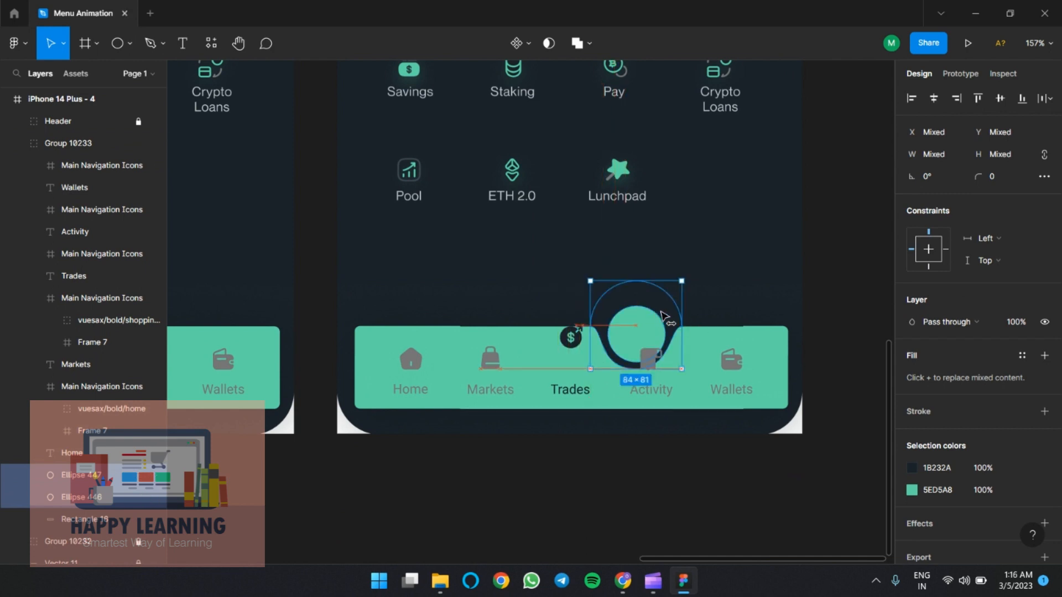
drag(653, 312, 670, 316)
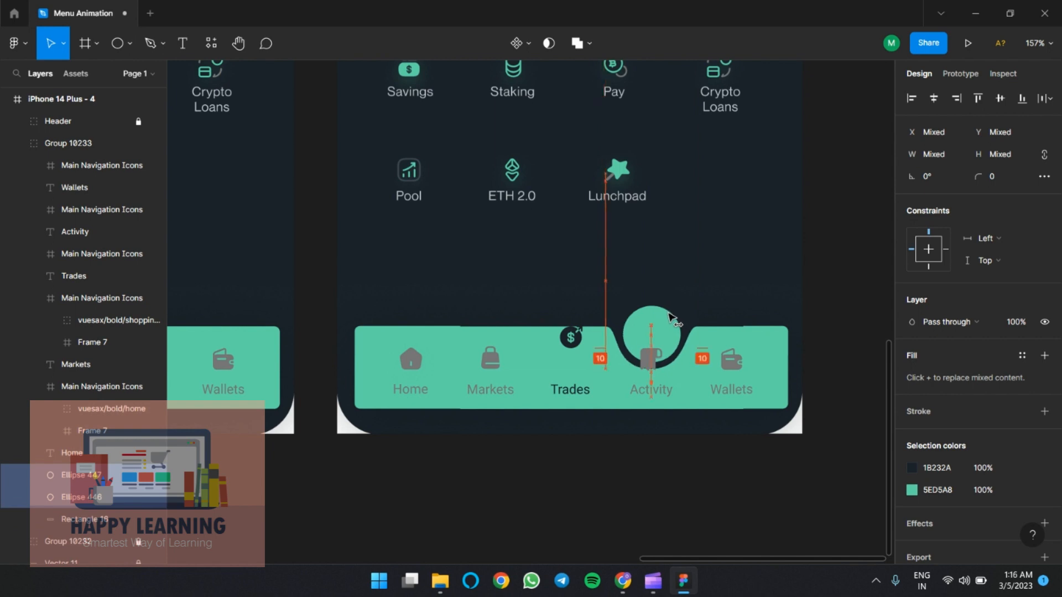
- Lower the fourth screen's Trades icon to Y 835 and recolor the icon and its label to grey 777777
click(571, 337)
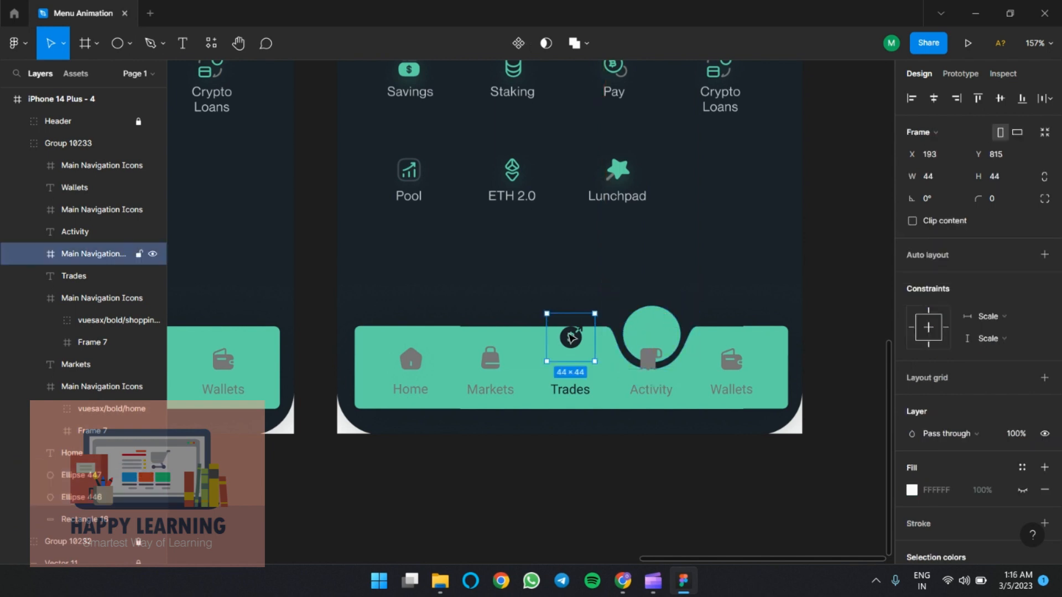
key(shift+Down)
key(shift+Down)
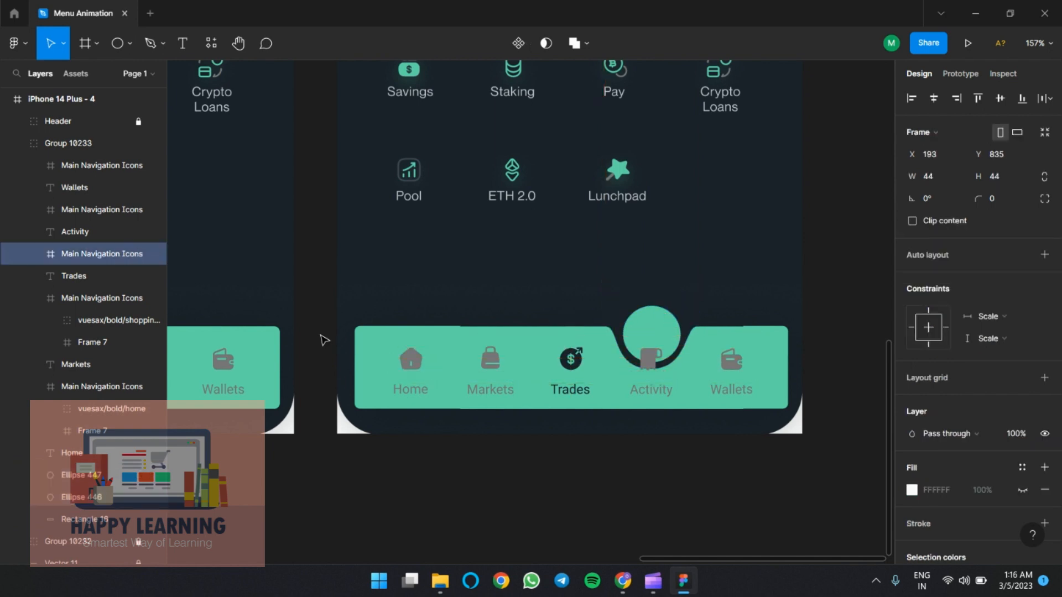
shift+click(66, 276)
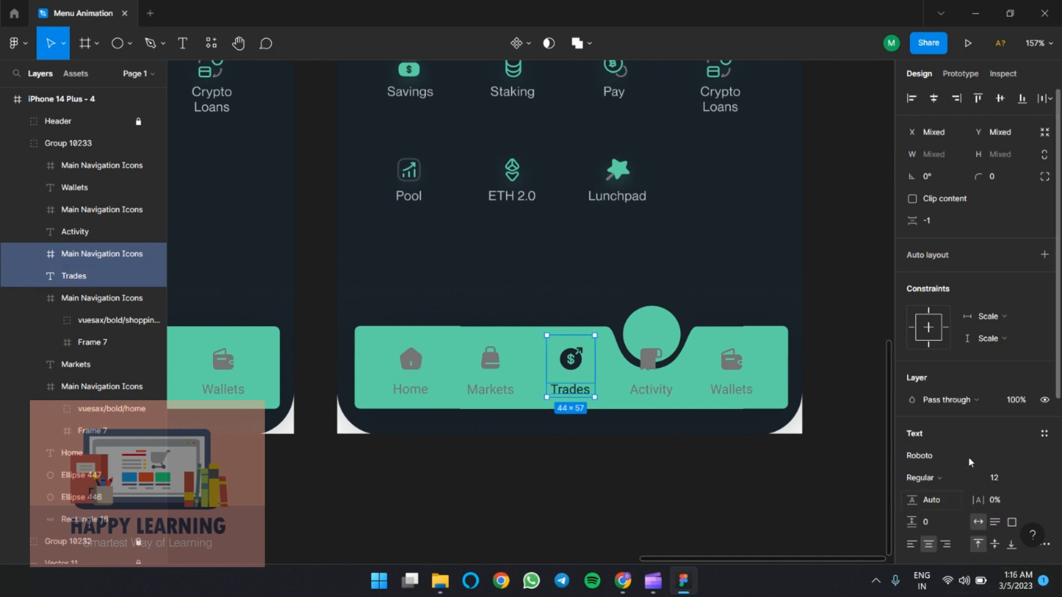
scroll(969, 462, down, 5)
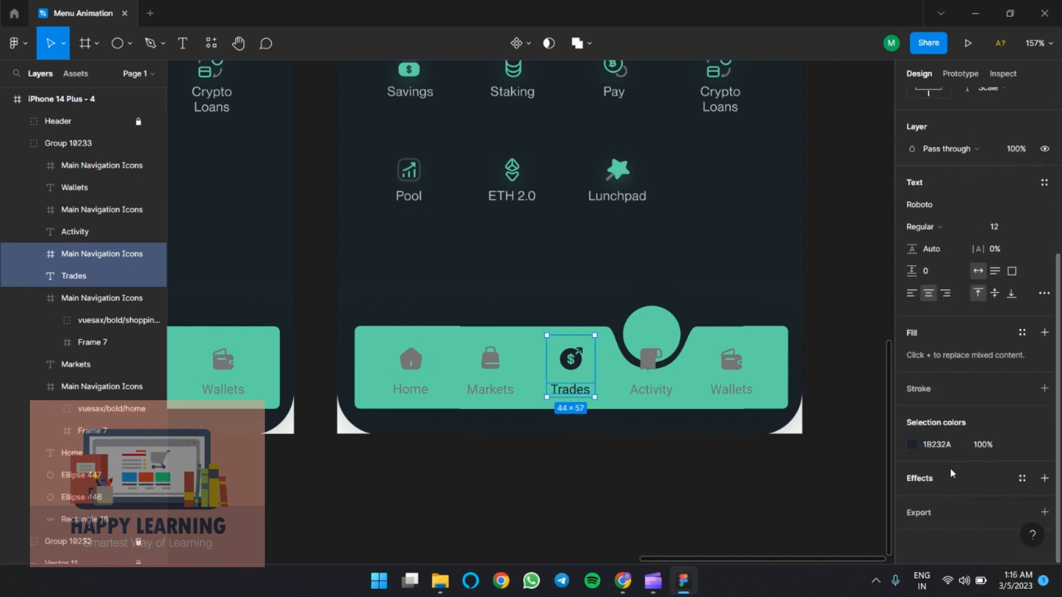
click(912, 445)
click(780, 498)
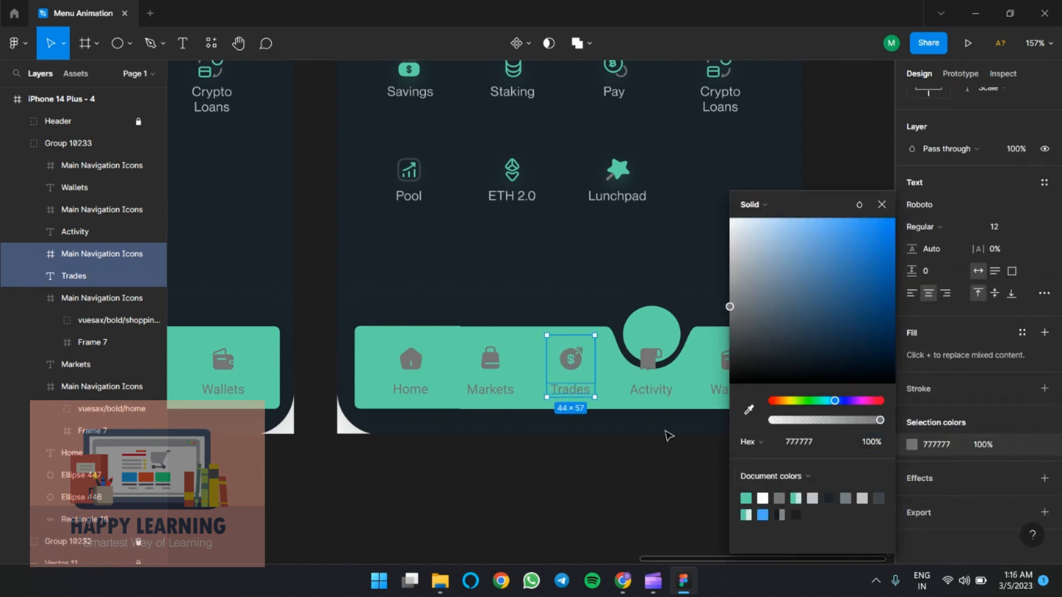
- Recolor the fourth screen's Activity icon and label to dark 1B232A and raise the icon into the center of the green circle
click(652, 362)
shift+click(674, 398)
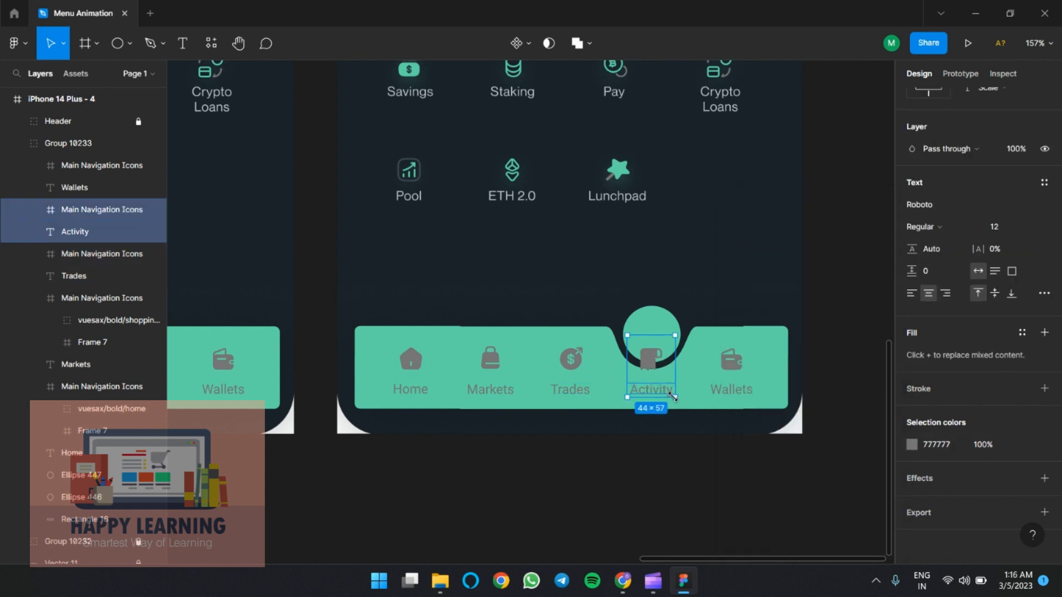
click(912, 445)
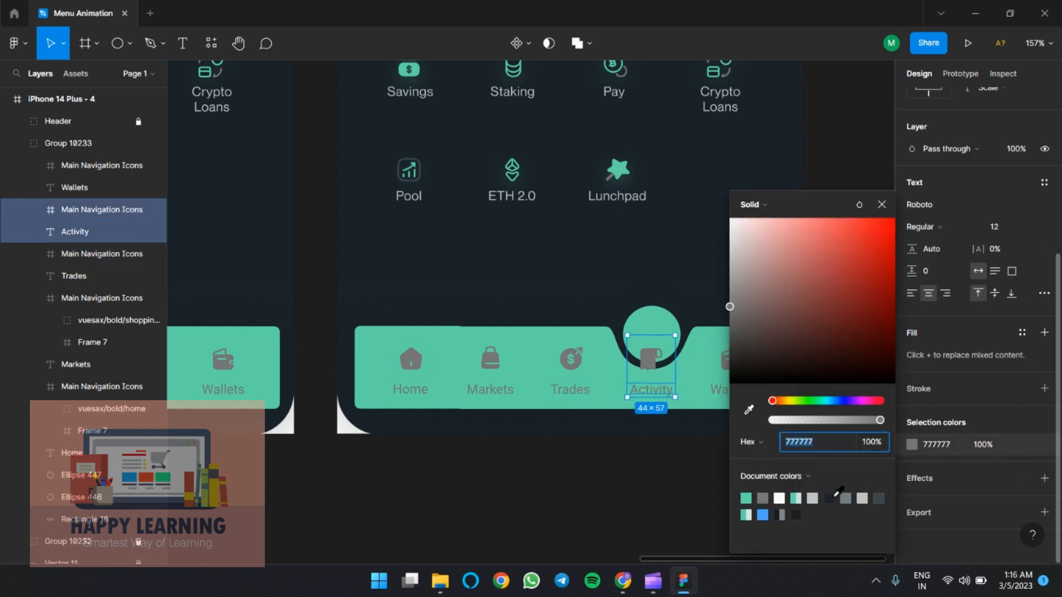
click(833, 496)
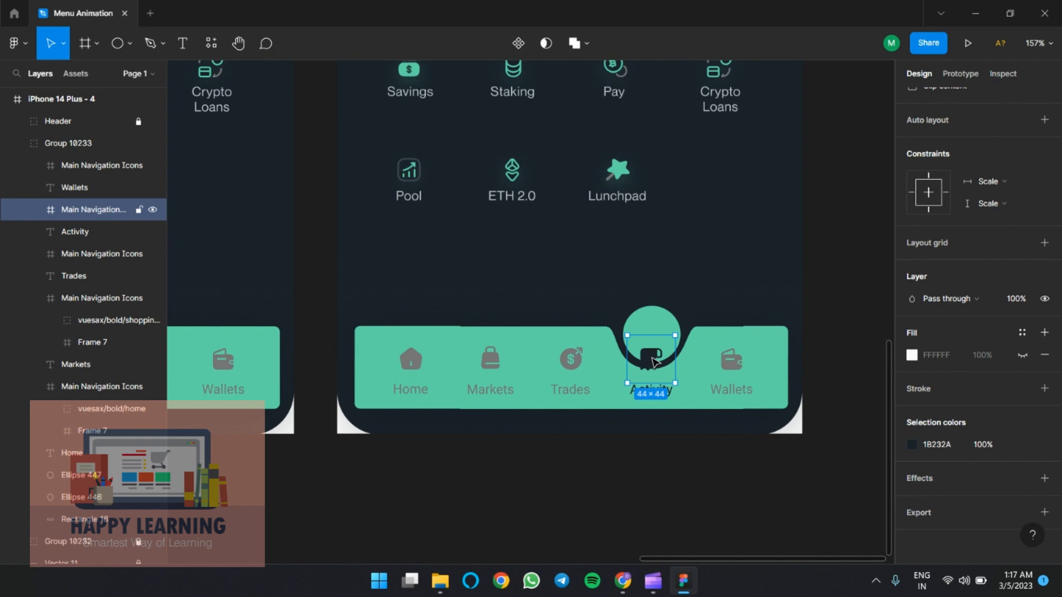
drag(655, 362, 664, 341)
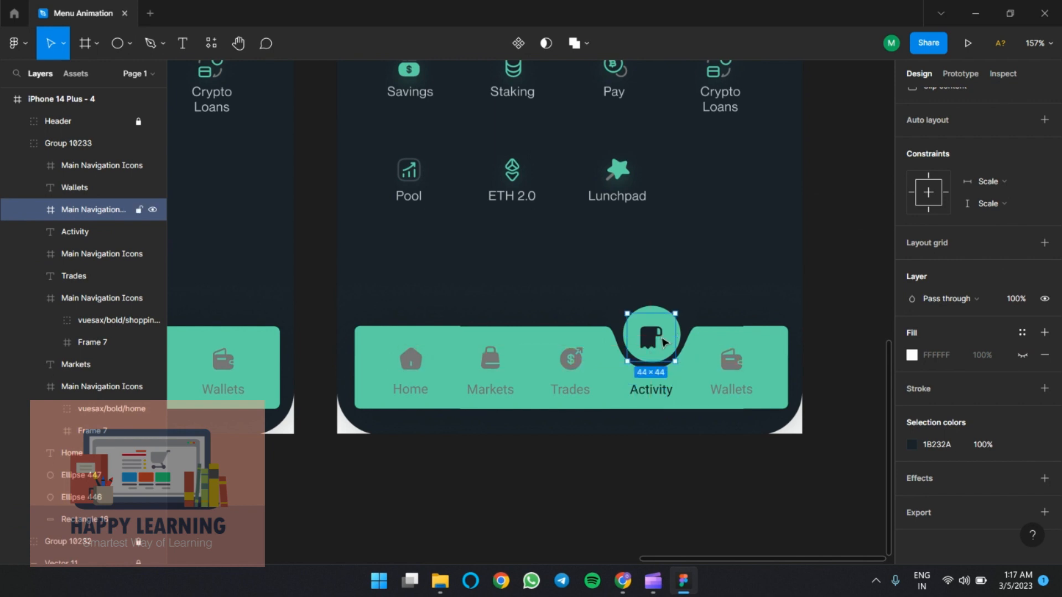
- Duplicate the iPhone 14 Plus - 4 frame to create a fifth screen
scroll(683, 332, right, 4)
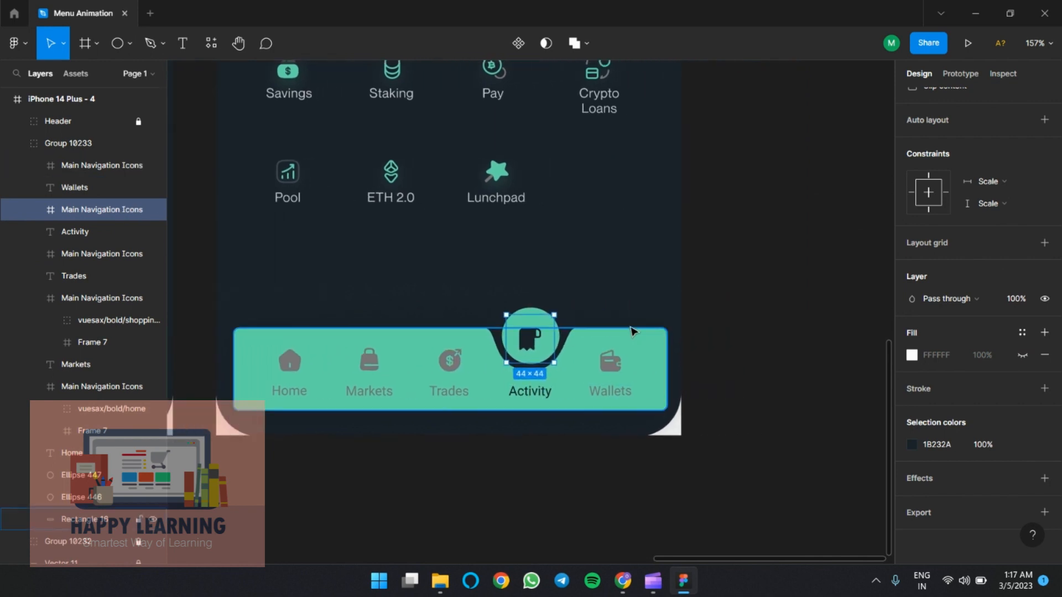
click(776, 289)
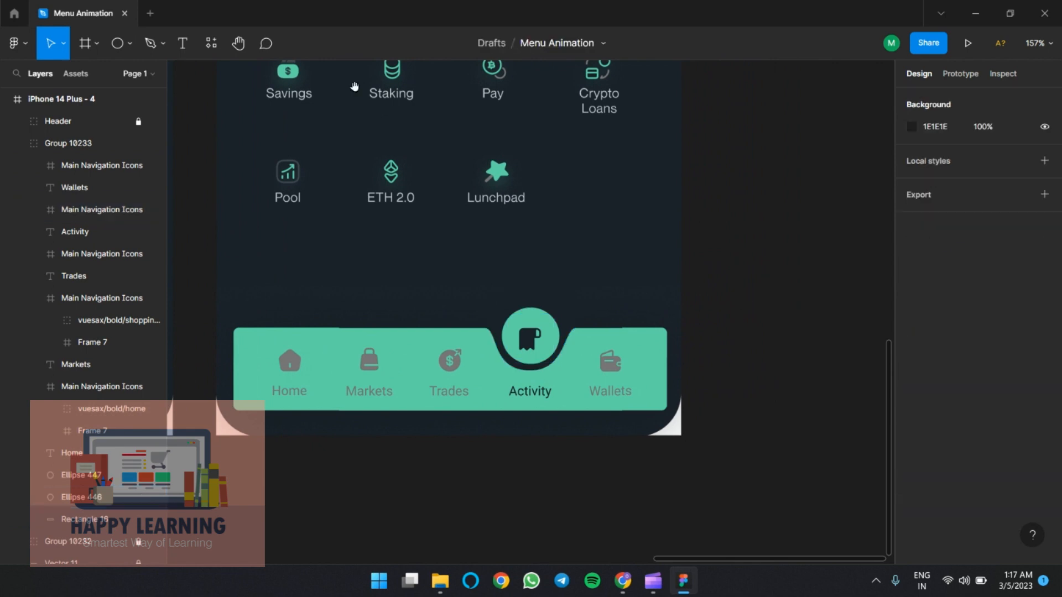
scroll(354, 87, up, 10)
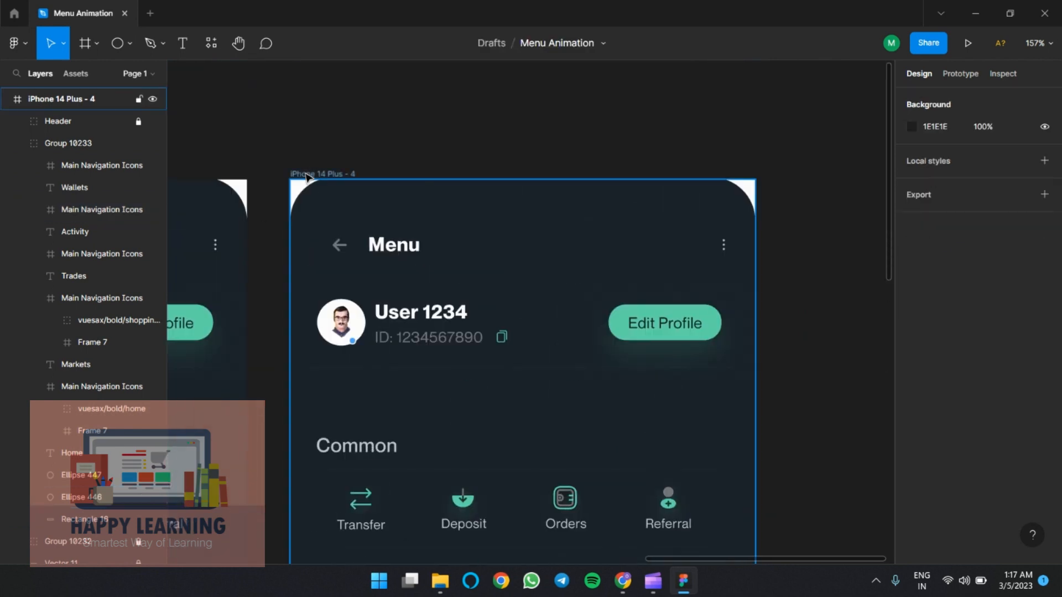
click(315, 175)
key(ctrl+d)
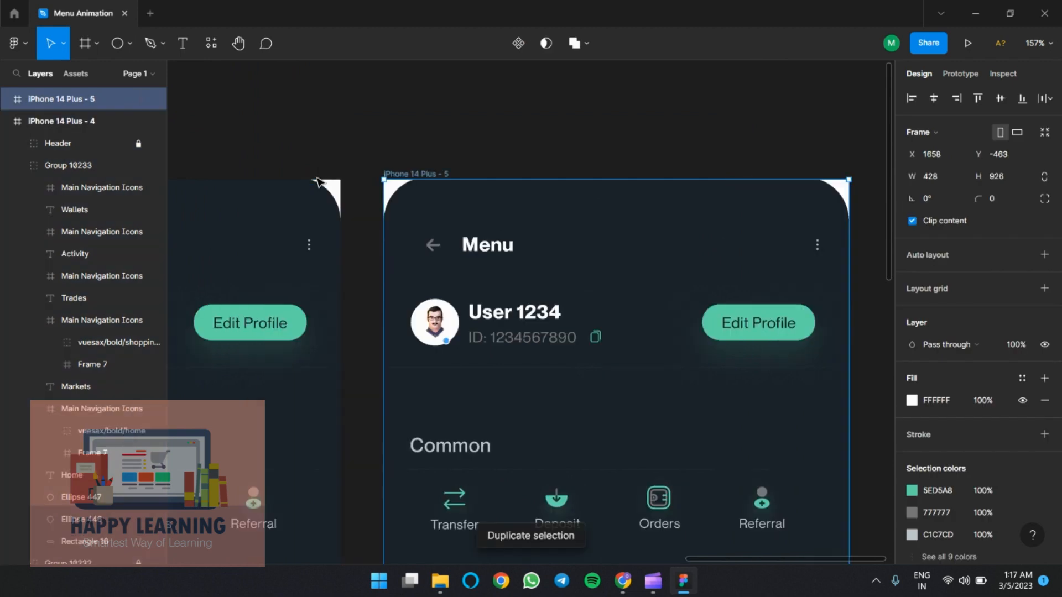
- On the fifth screen, move the green circle and its dark notch ellipse together from the Activity tab to above the Wallets tab
scroll(716, 432, down, 5)
scroll(717, 432, down, 10)
scroll(717, 432, right, 3)
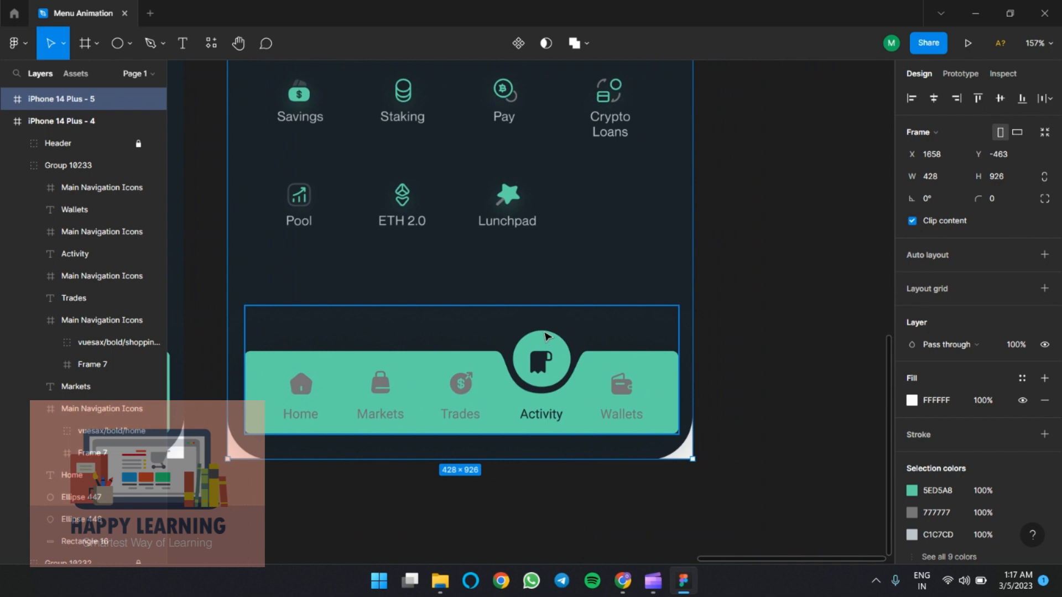
double_click(545, 336)
shift+click(560, 324)
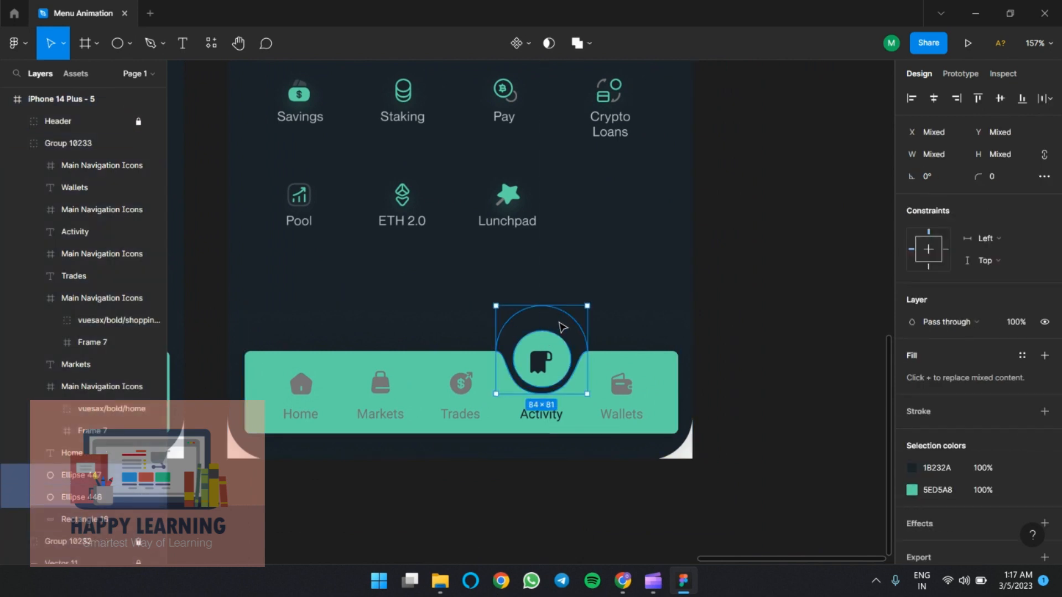
key(shift+Right)
key(shift+Right)
key(shift+Right)
key(shift+Right)
key(shift+Right)
key(shift+Right)
key(shift+Right)
key(shift+Right)
key(shift+Right)
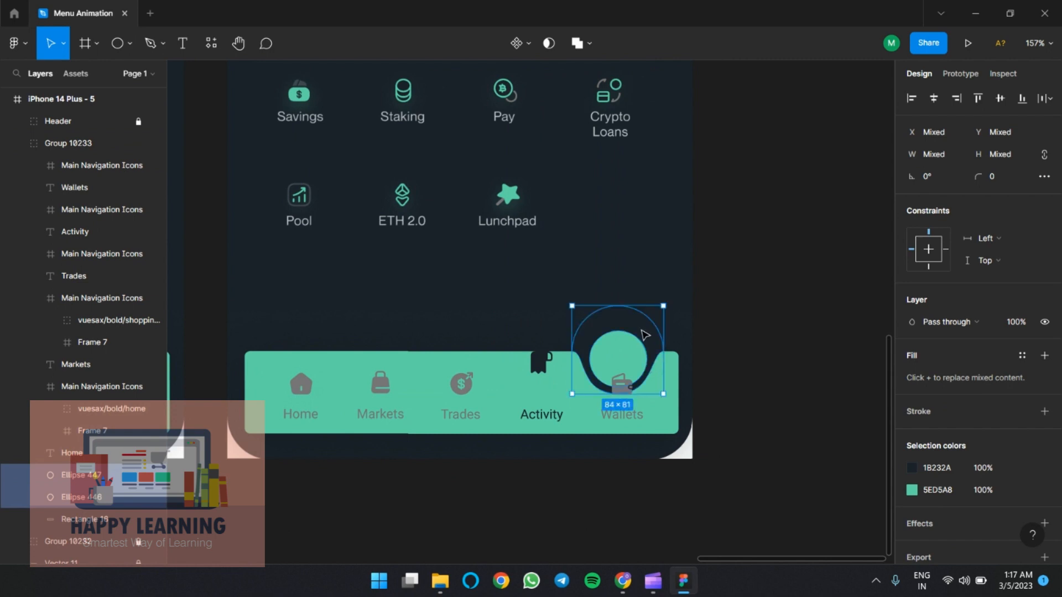
drag(641, 319, 648, 321)
- Lower the fifth screen's Activity icon to Y 835 and recolor the icon and its label to grey 777777
click(544, 366)
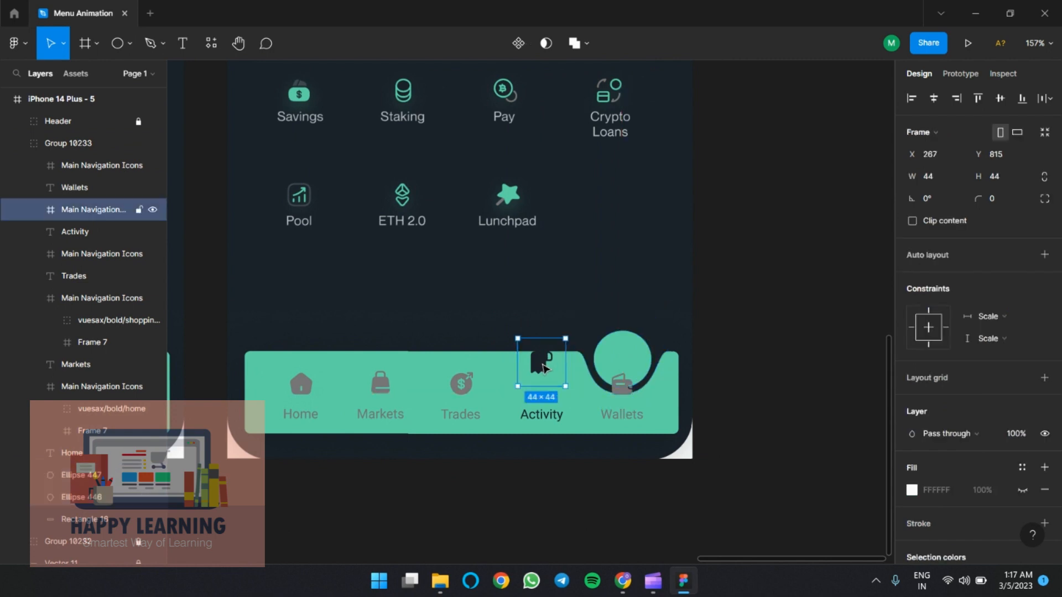
key(shift+Down)
key(shift+Down)
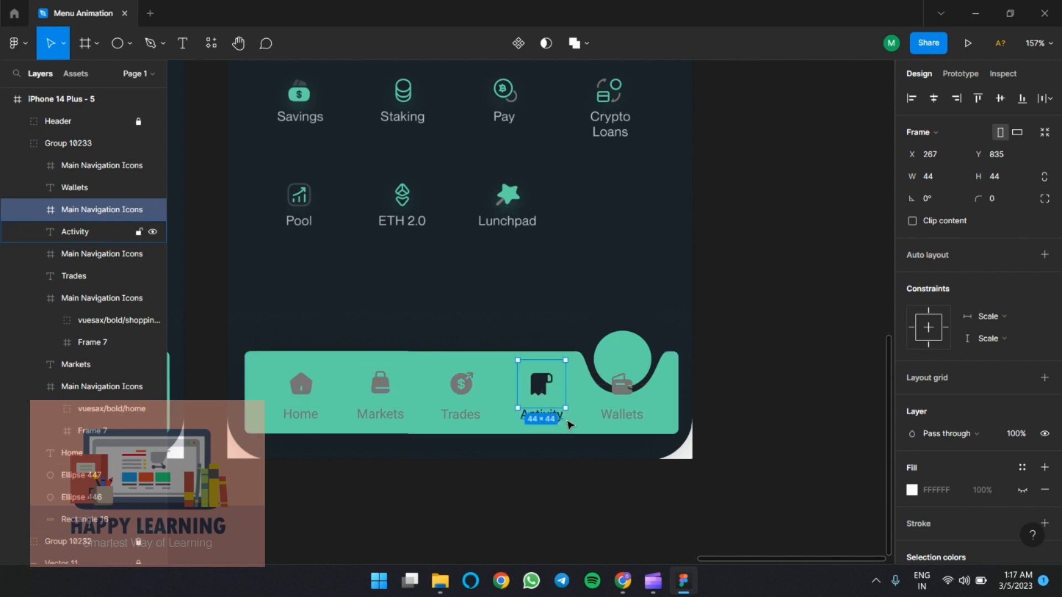
shift+click(562, 420)
scroll(934, 510, down, 5)
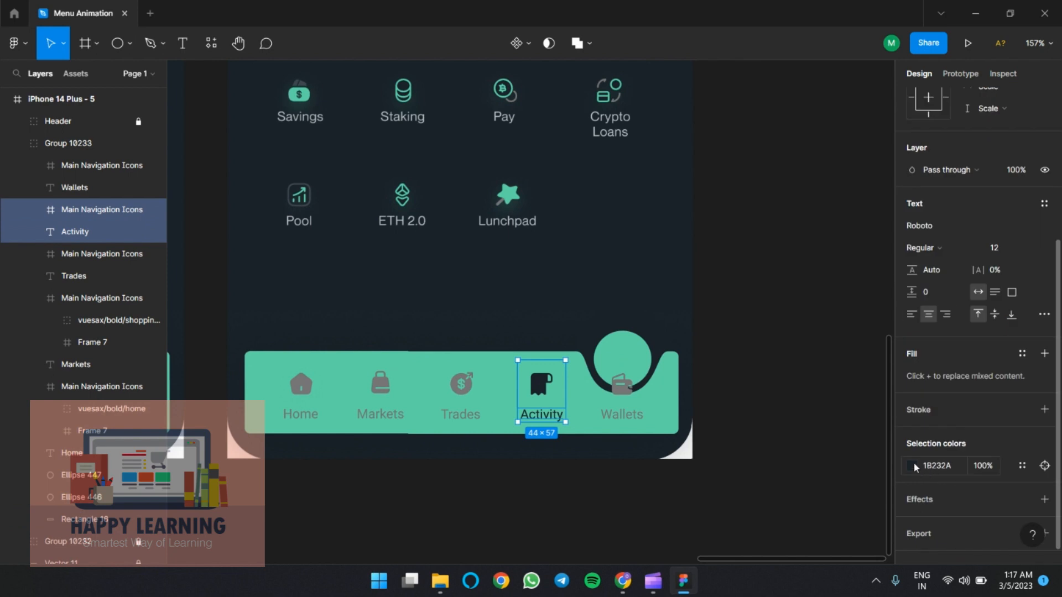
click(914, 466)
click(763, 497)
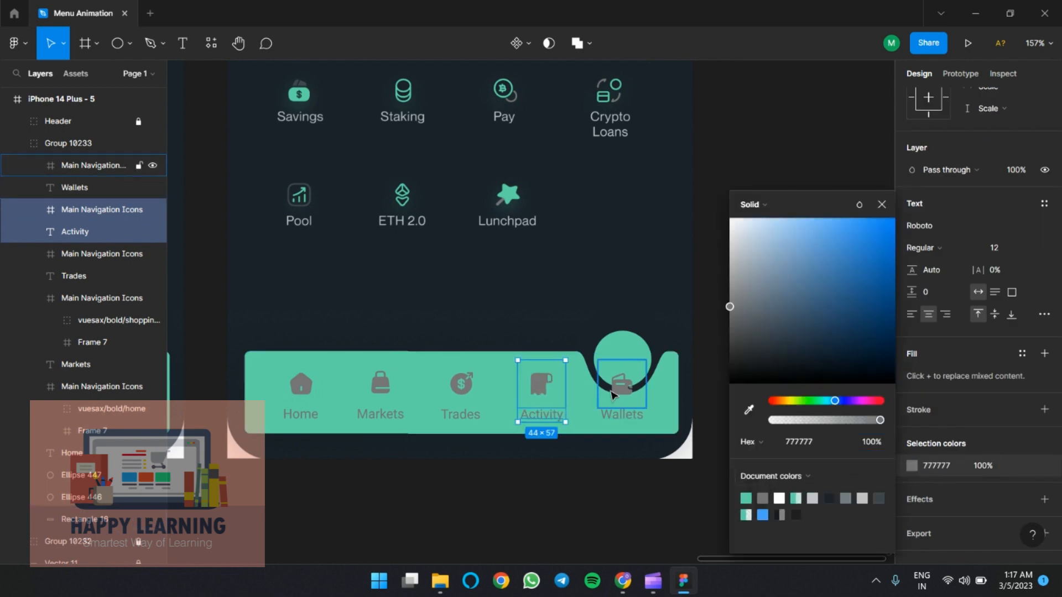
- Recolor the fifth screen's Wallets icon and label to dark 1B232A and raise the icon into the center of the green circle
click(622, 394)
shift+click(645, 425)
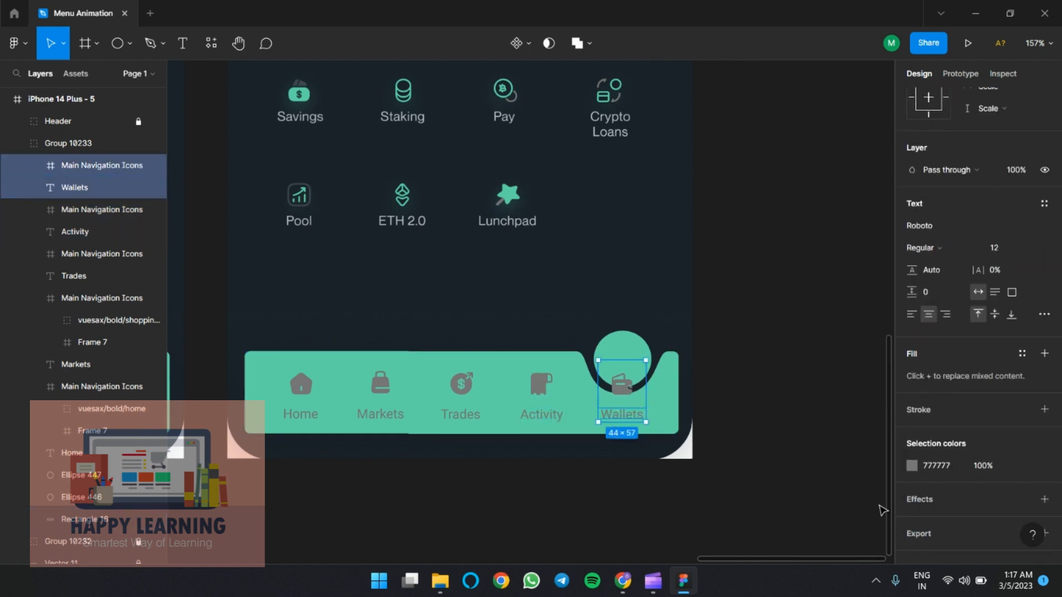
click(912, 466)
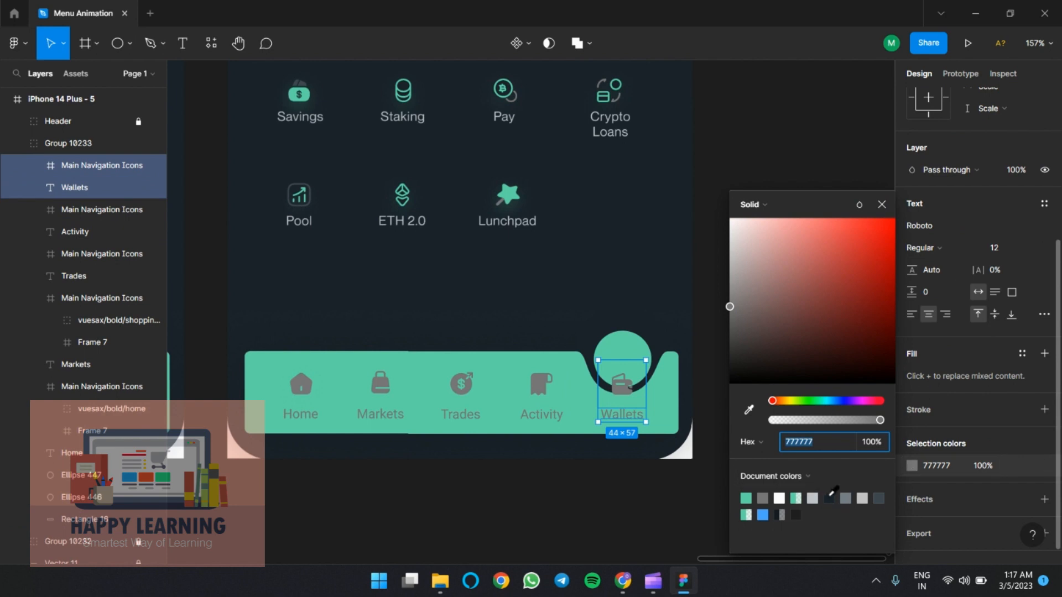
click(830, 498)
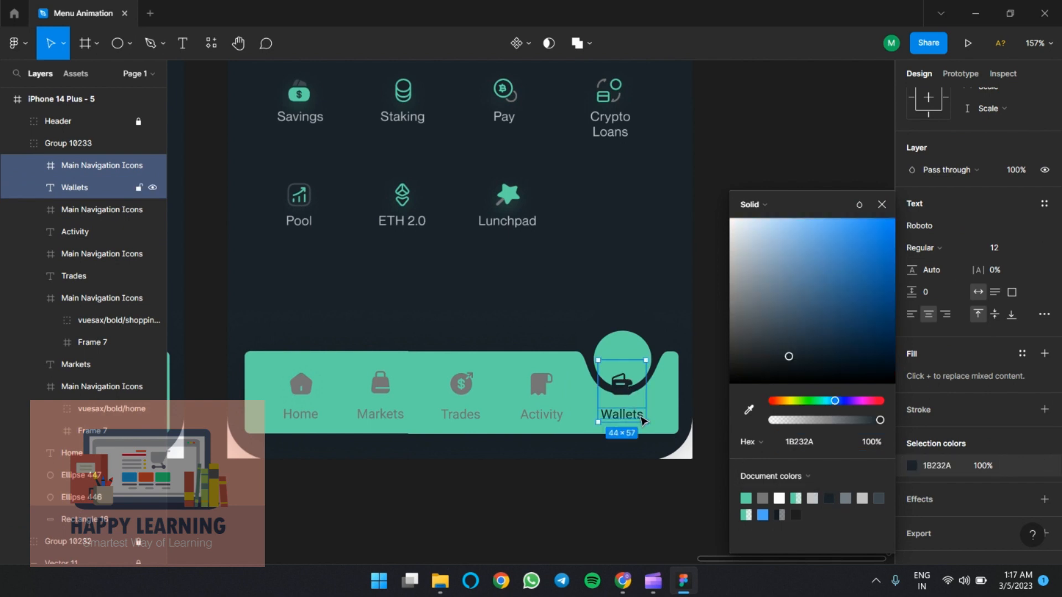
shift+click(642, 418)
key(shift+Up)
key(shift+Up)
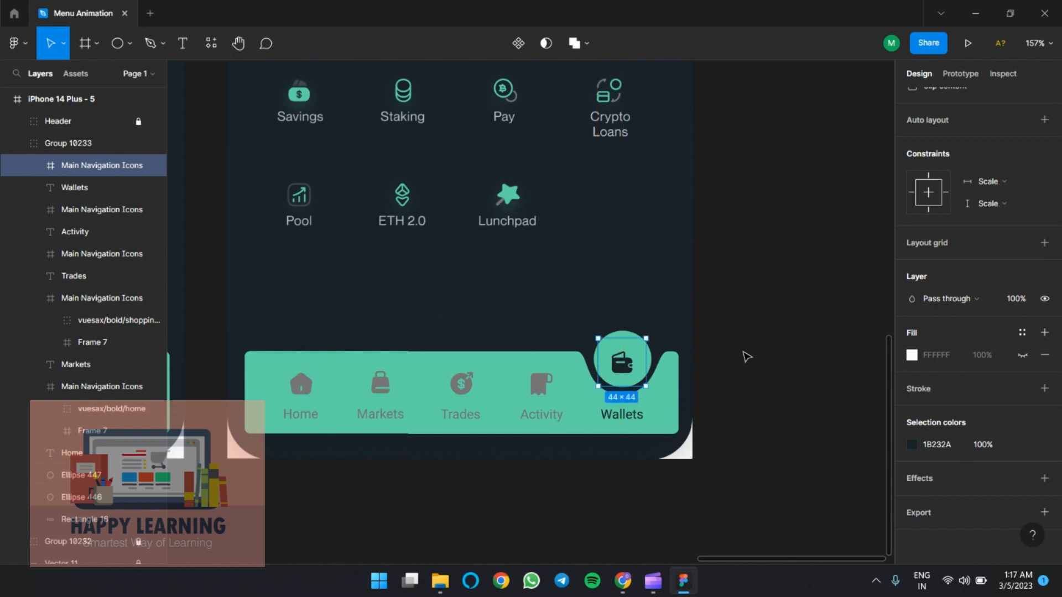
key(Up)
key(Up)
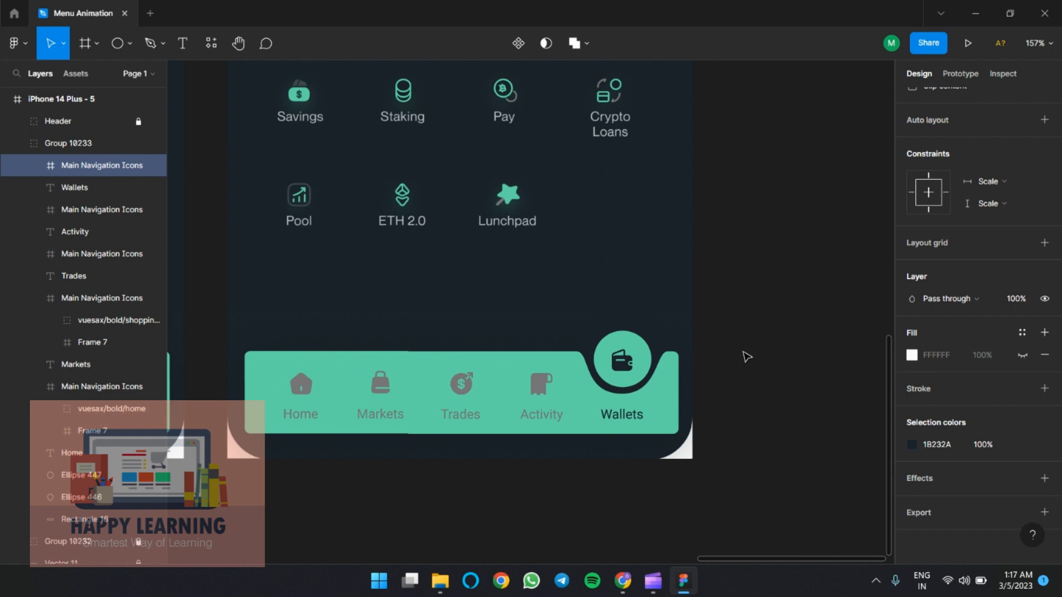
click(746, 356)
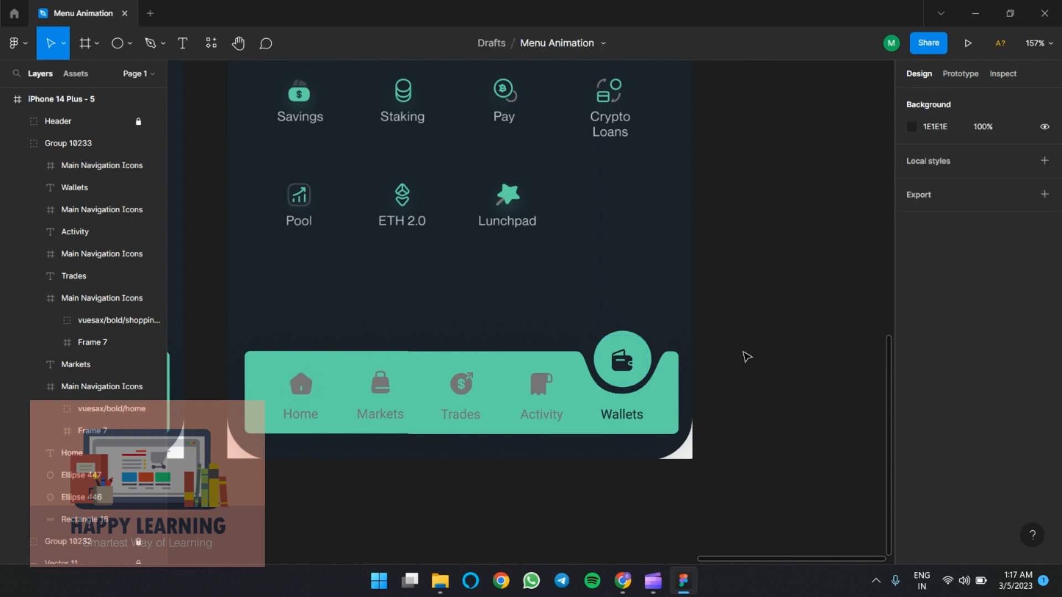
- Link the first screen's Trades icon to iPhone 14 Plus - 3 with an on-tap Smart animate prototype transition
scroll(747, 357, down, 8)
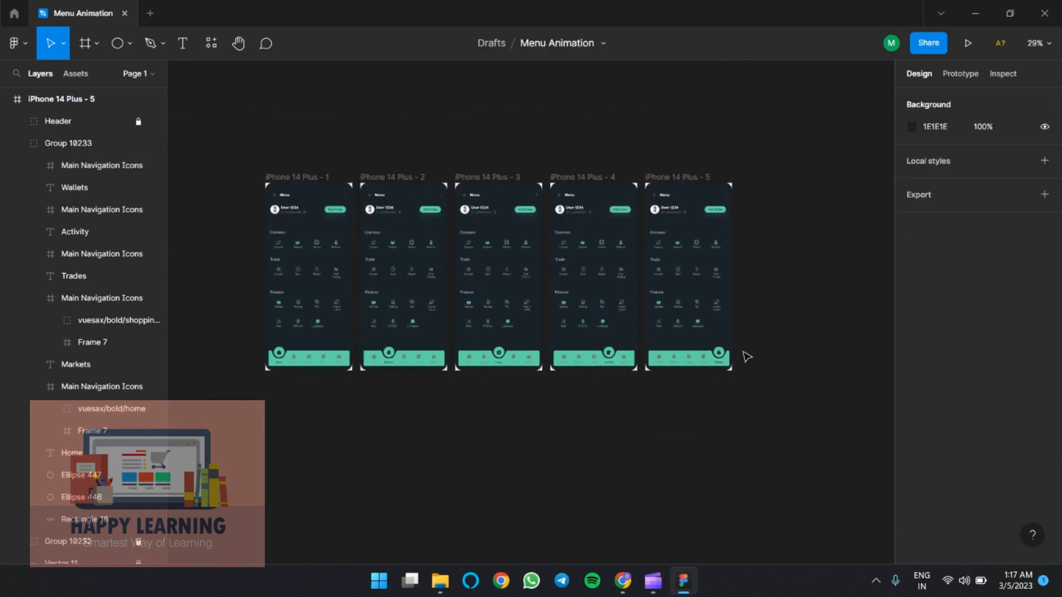
scroll(861, 332, down, 5)
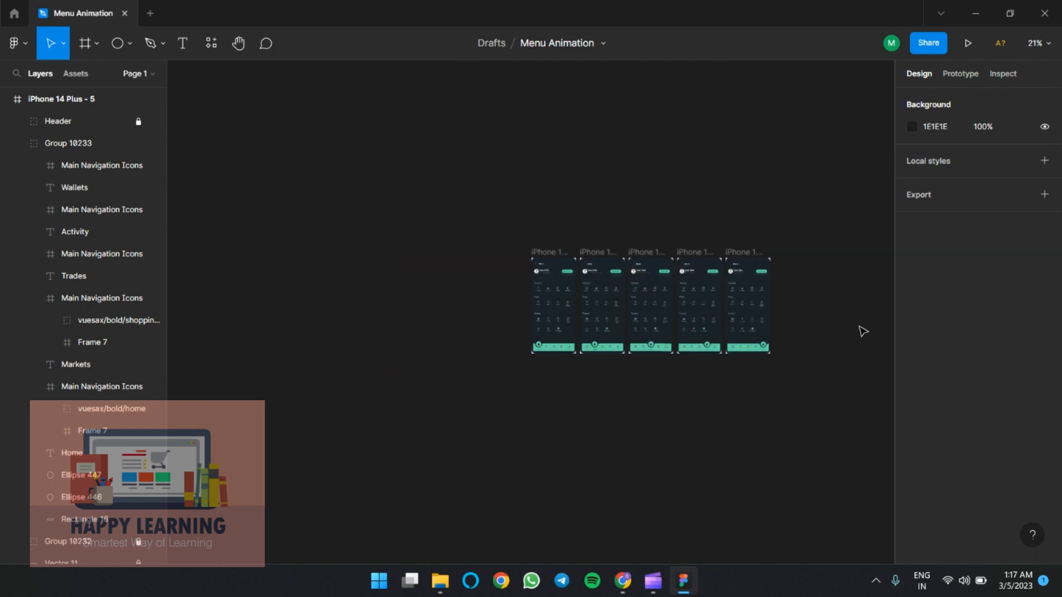
scroll(864, 332, down, 2)
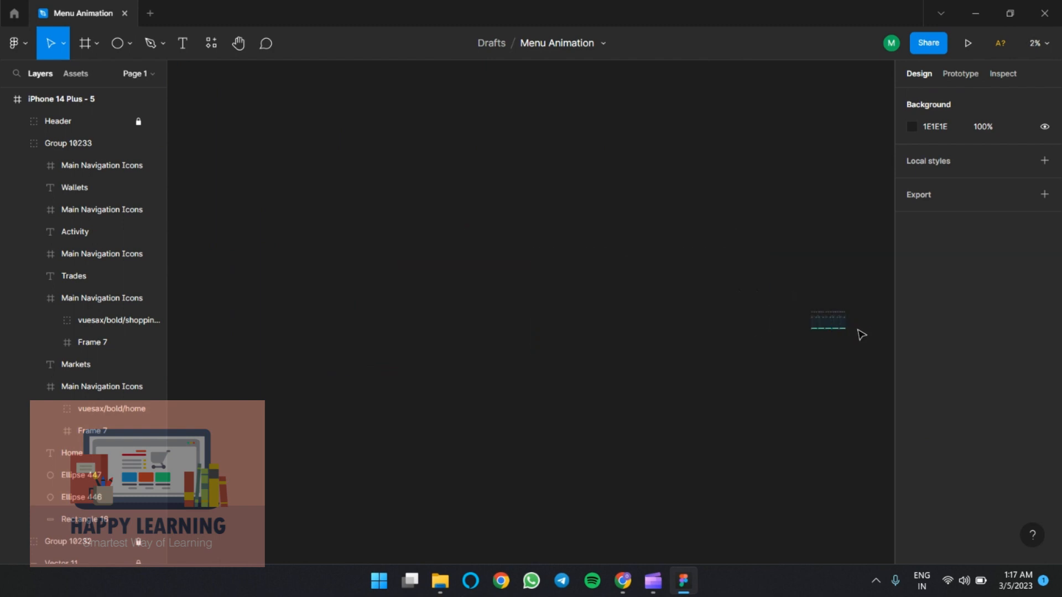
scroll(860, 330, up, 7)
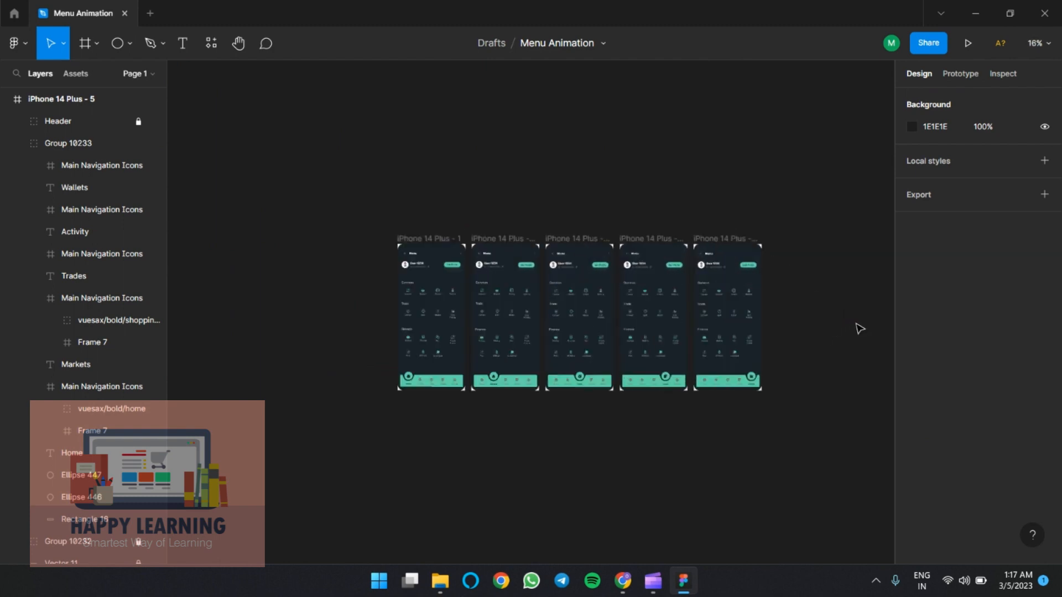
scroll(347, 433, left, 3)
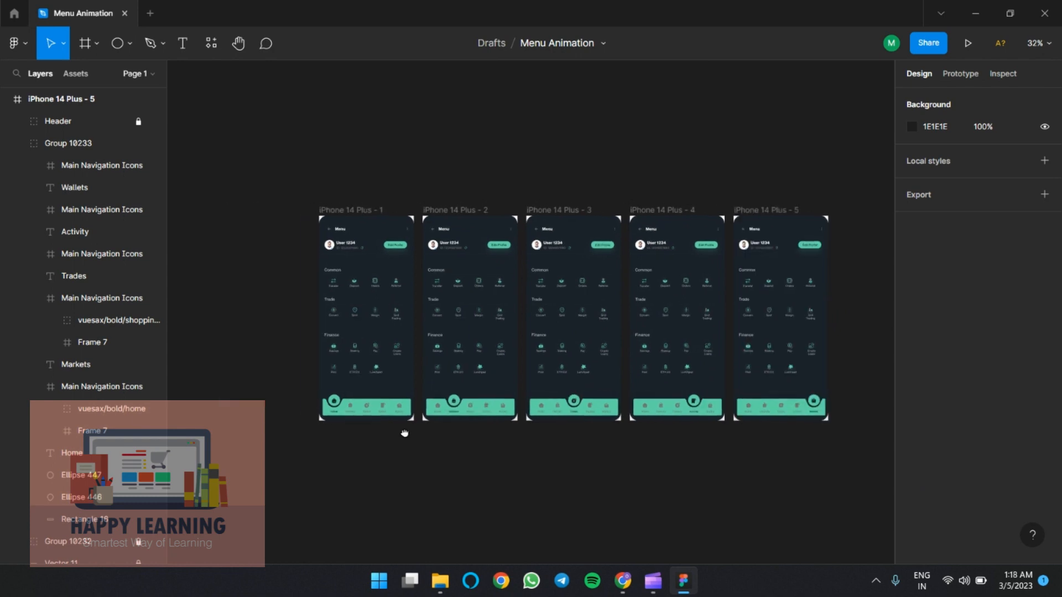
click(350, 410)
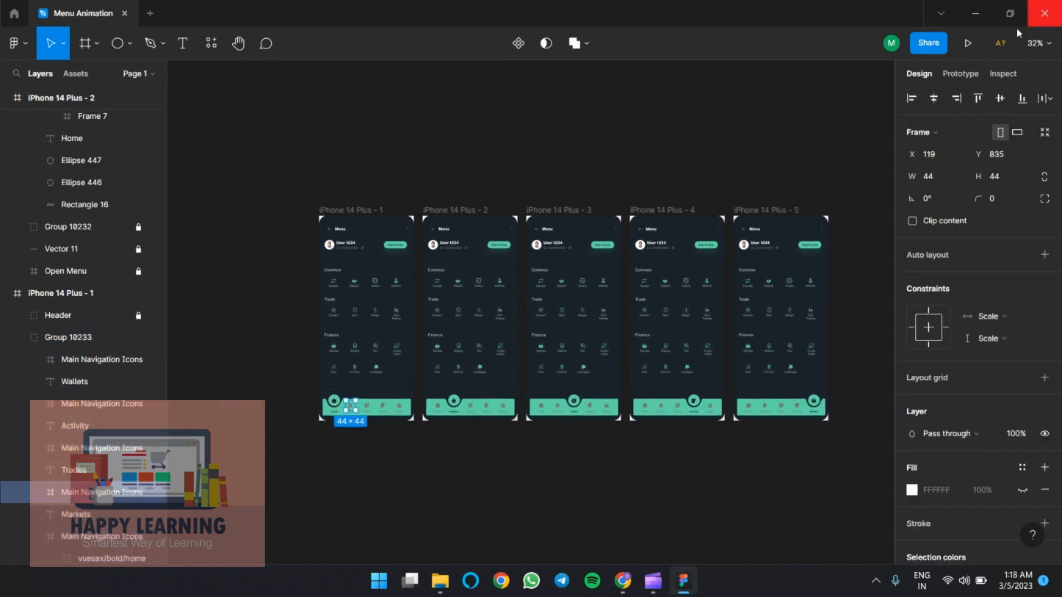
click(962, 74)
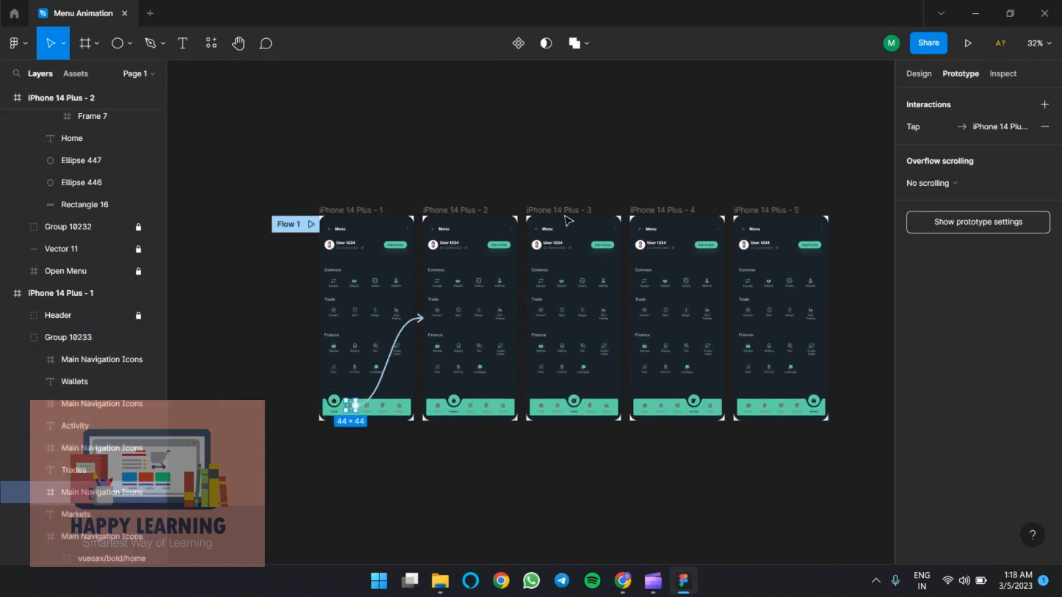
click(370, 411)
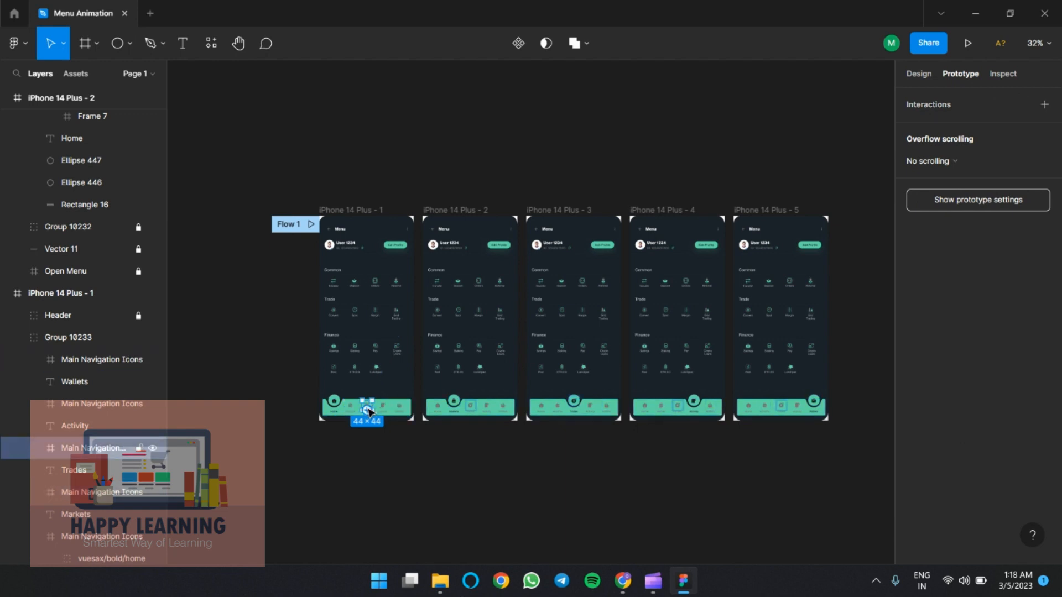
drag(369, 411, 558, 316)
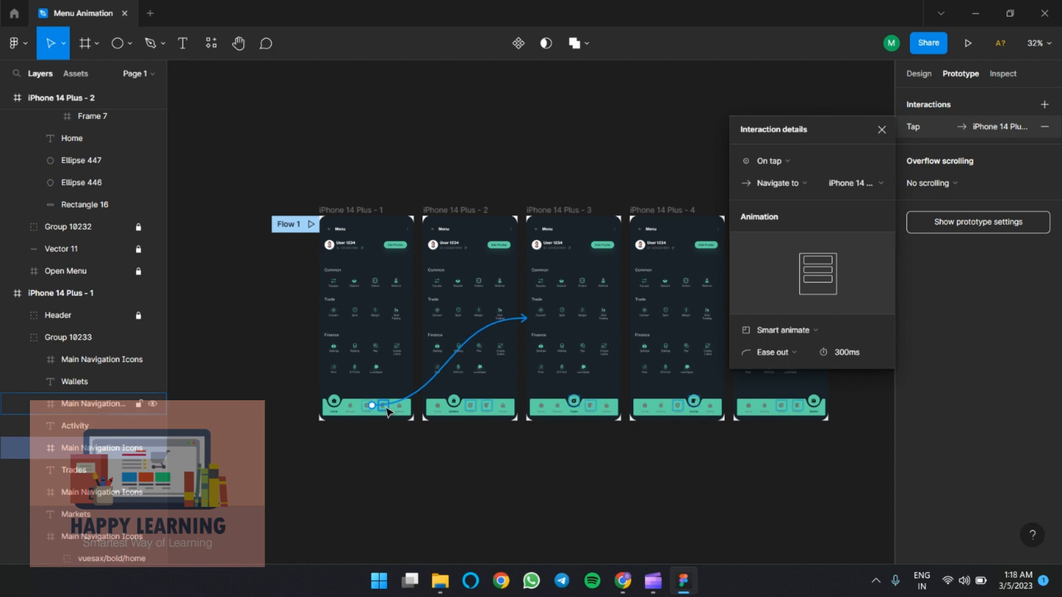
- On the first screen, link the Activity icon to iPhone 14 Plus - 4 and the Wallets icon to iPhone 14 Plus - 5 with Smart animate
click(400, 409)
click(385, 410)
scroll(393, 422, up, 4)
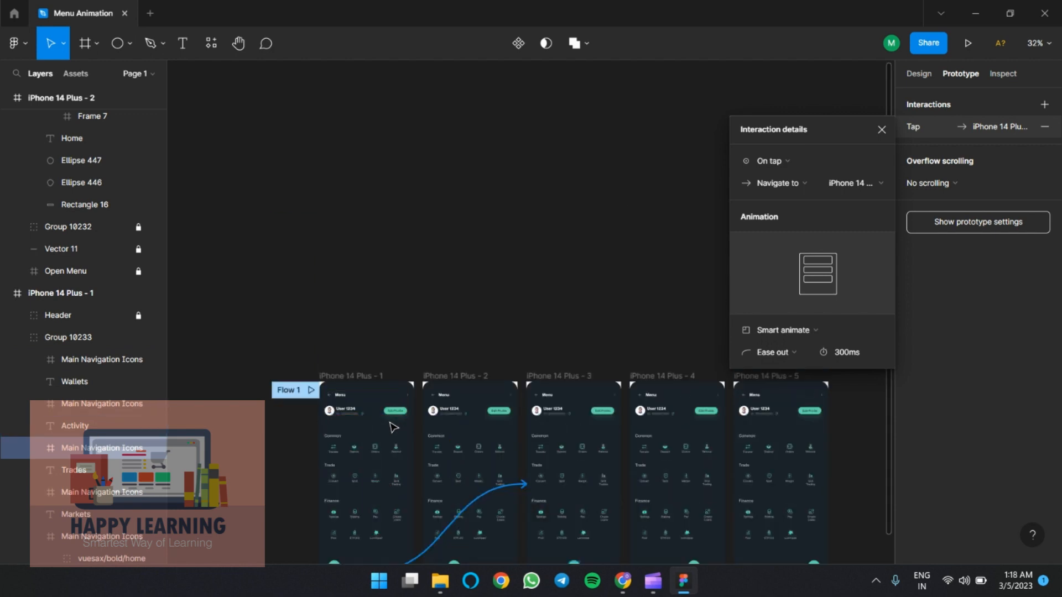
scroll(425, 447, down, 2)
scroll(441, 480, down, 2)
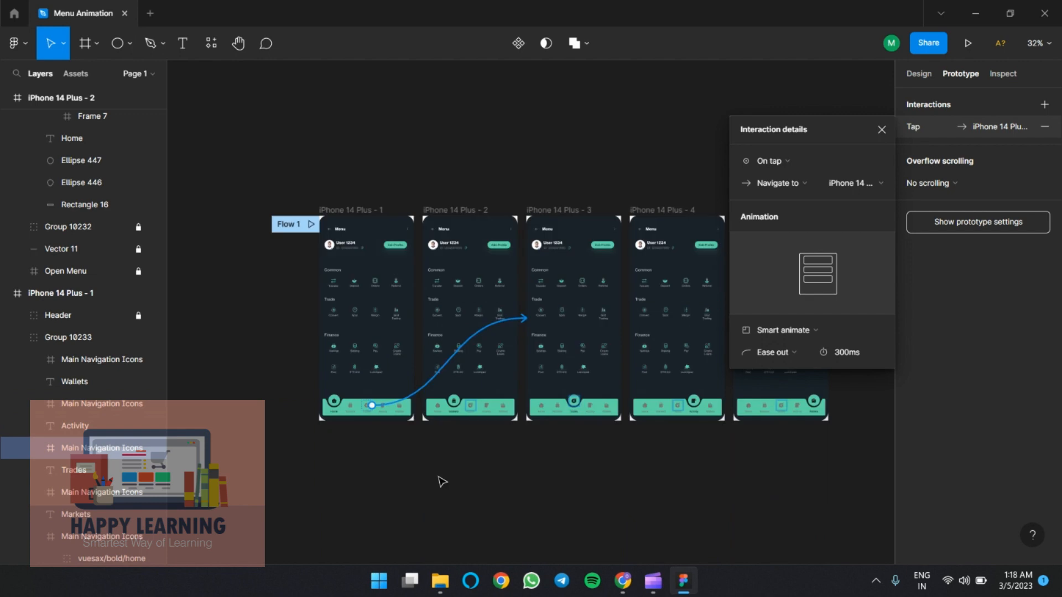
ctrl+scroll(440, 480, up, 3)
click(308, 464)
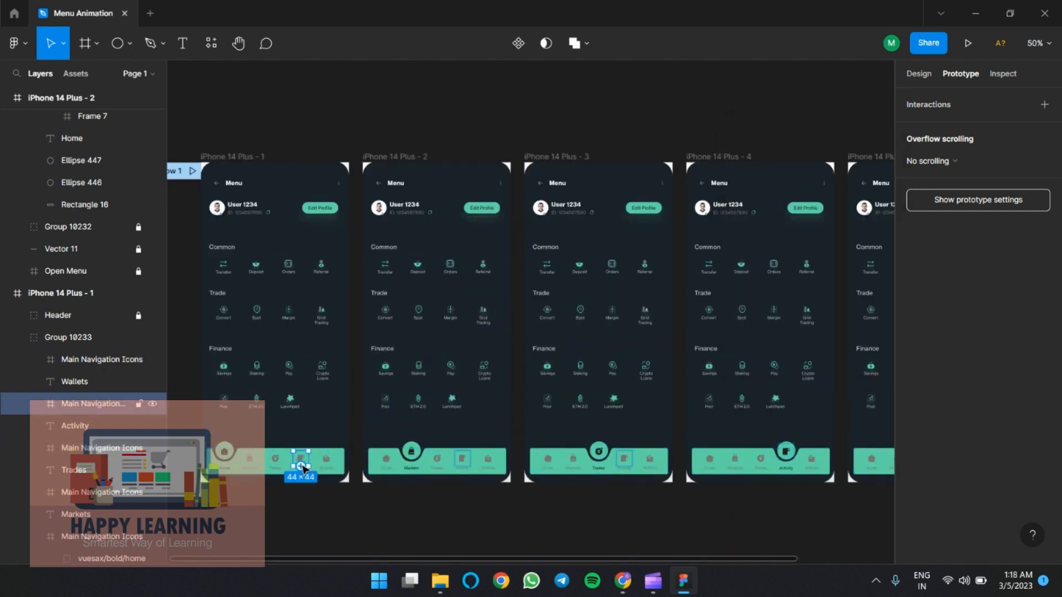
drag(308, 459, 718, 362)
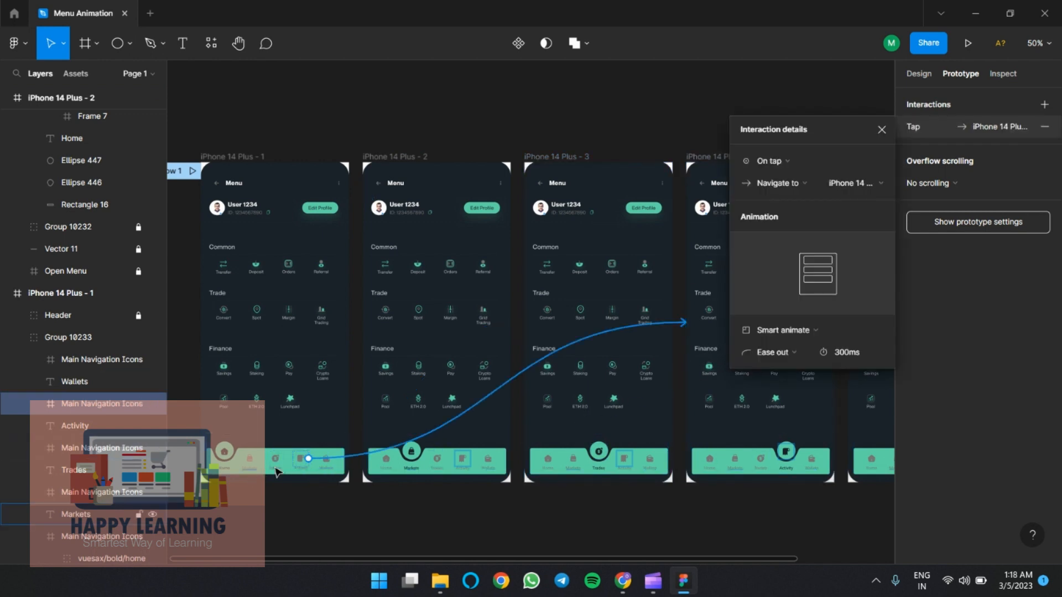
click(330, 464)
drag(841, 392, 872, 376)
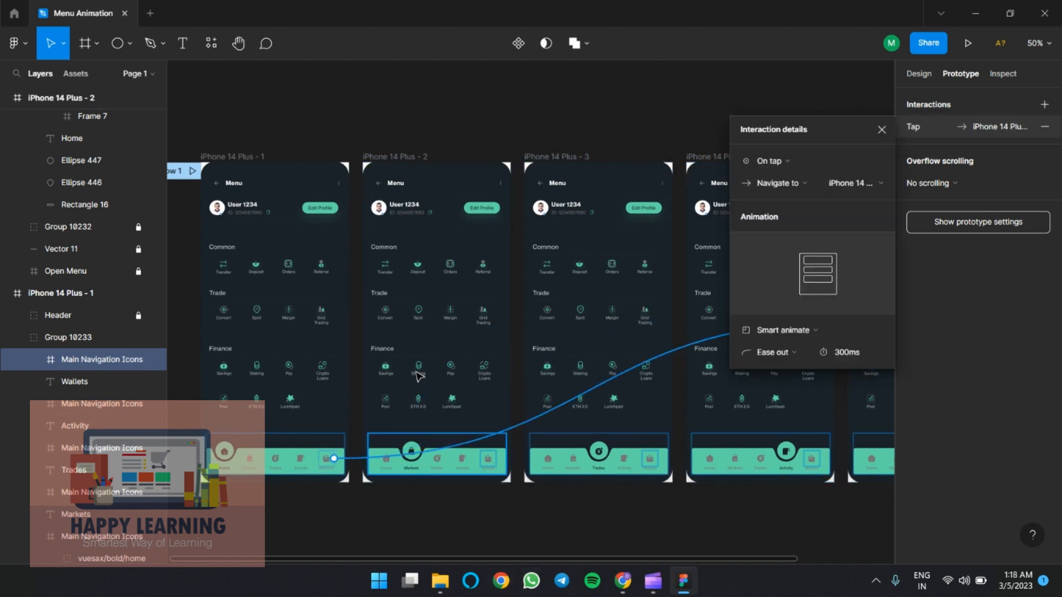
- On the second screen, link the Trades icon to iPhone 14 Plus - 3 and the Activity icon to iPhone 14 Plus - 4
click(386, 158)
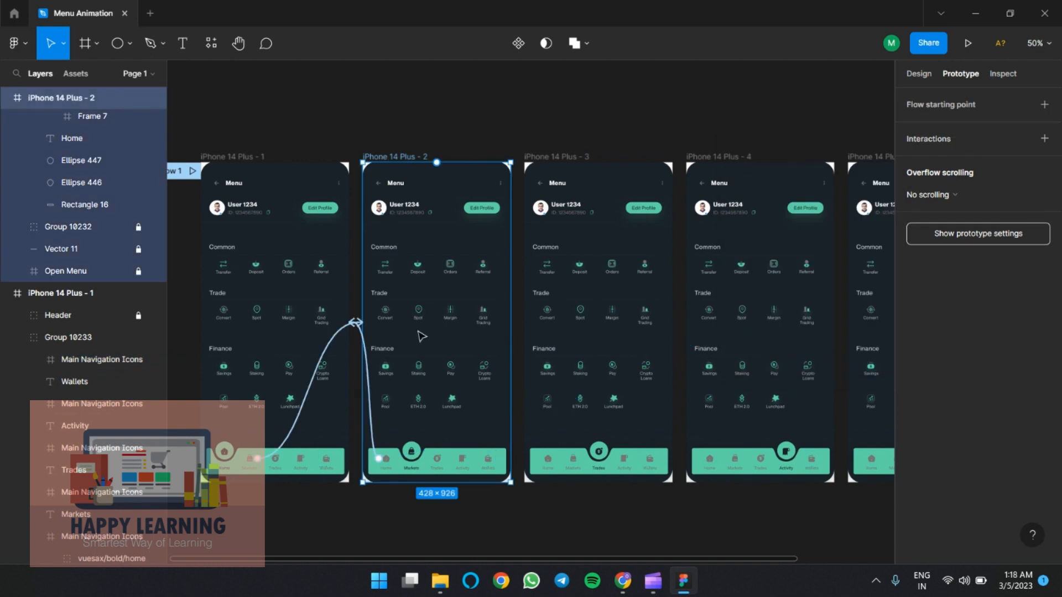
click(437, 463)
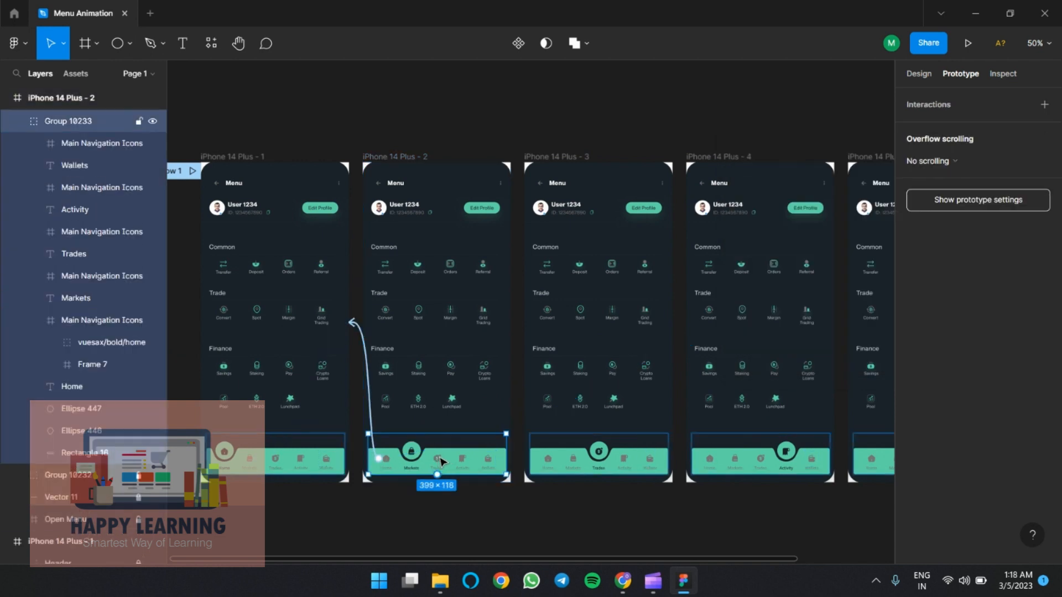
double_click(439, 461)
drag(444, 459, 523, 323)
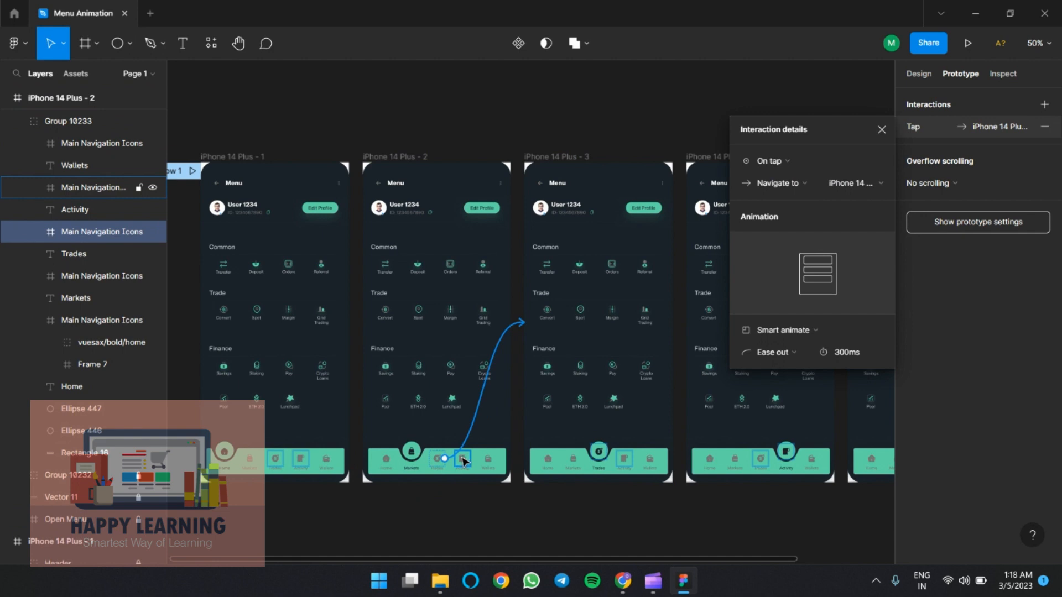
click(463, 460)
drag(470, 459, 707, 358)
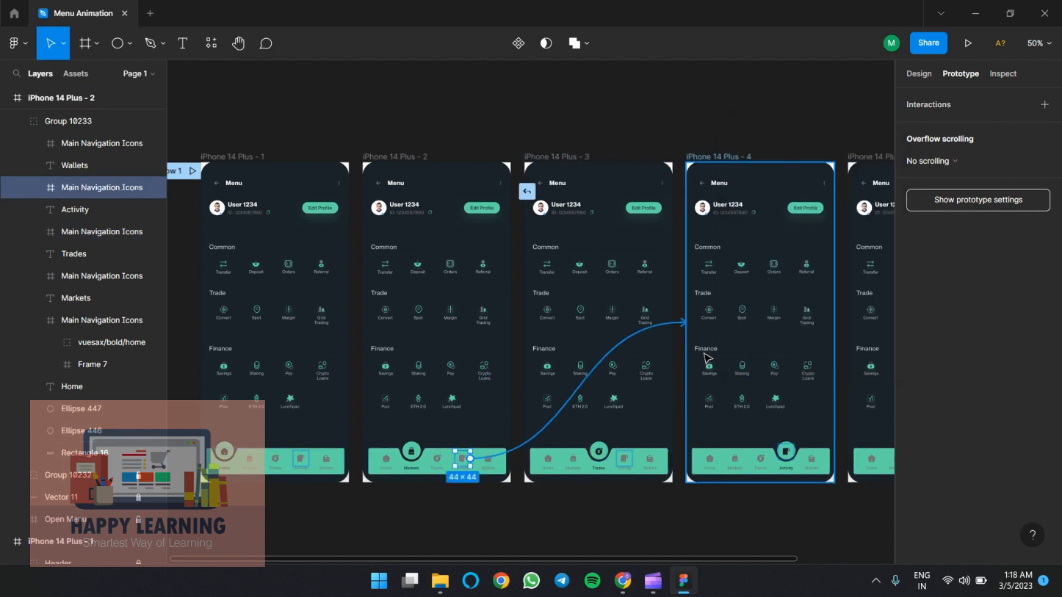
- Link the second screen's Wallets icon to iPhone 14 Plus - 5 and the third screen's Markets icon to iPhone 14 Plus - 2
click(489, 460)
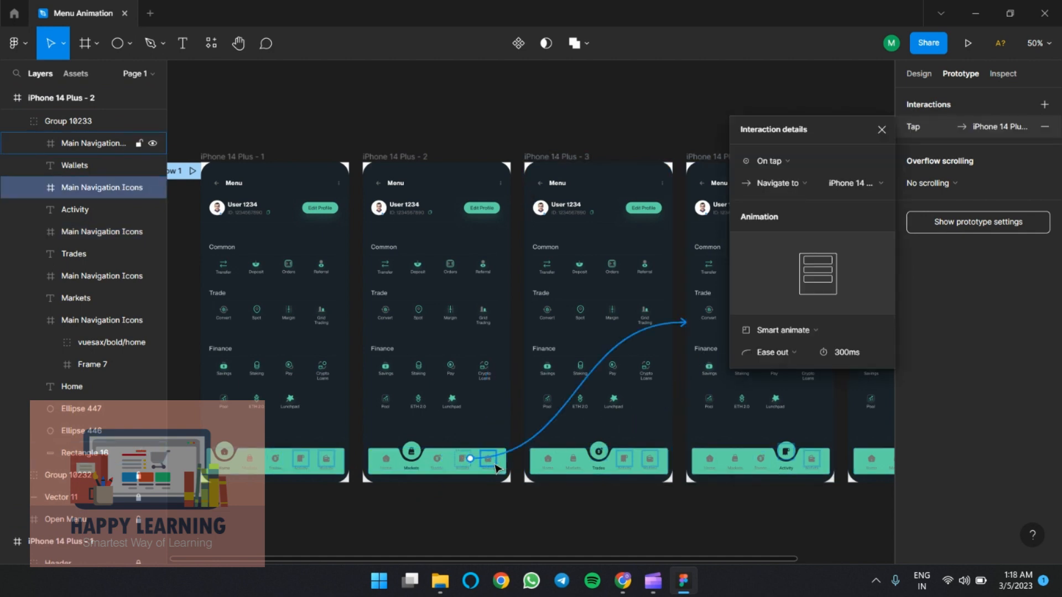
drag(496, 459, 862, 344)
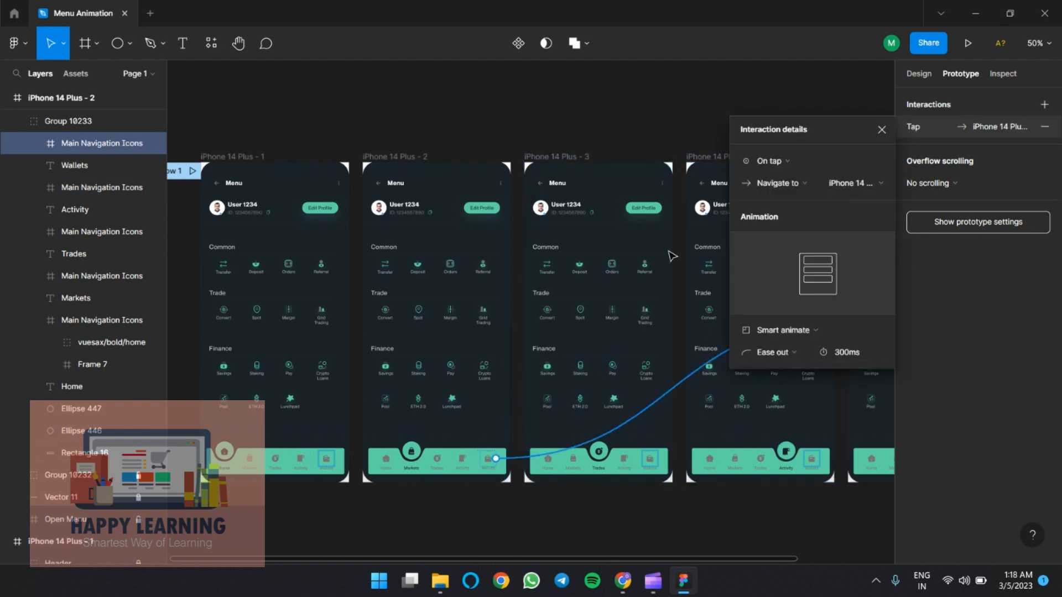
click(563, 156)
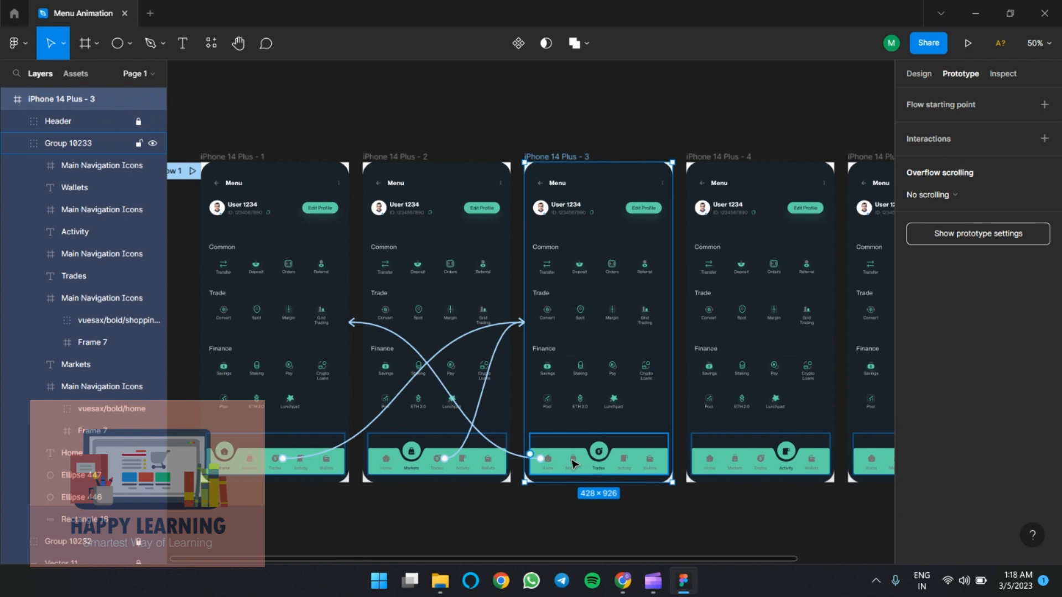
click(577, 465)
double_click(575, 459)
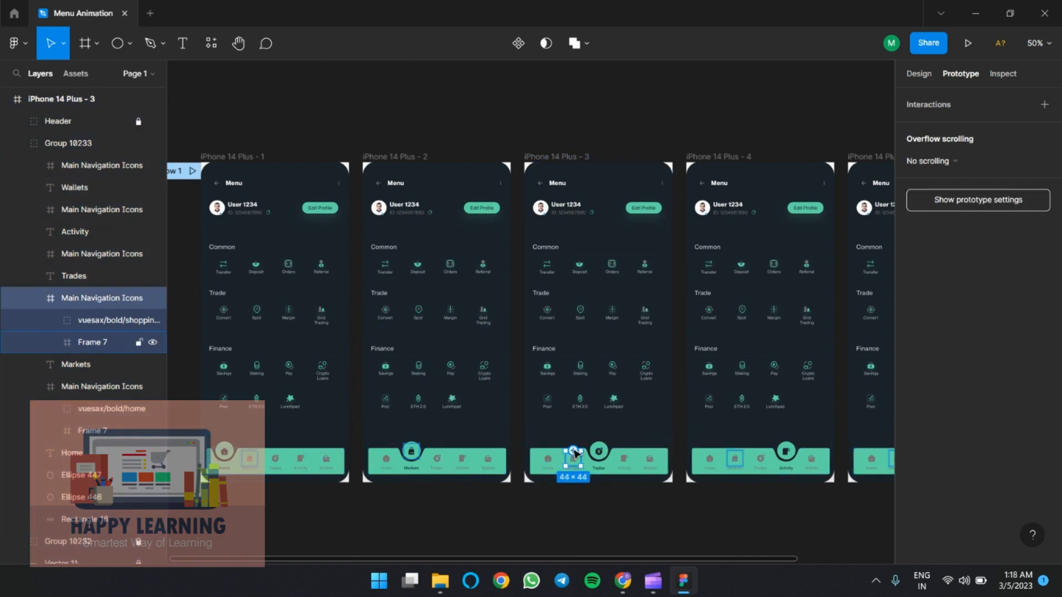
drag(573, 451, 494, 405)
- On the third screen, link the Activity icon to iPhone 14 Plus - 4 and the Wallets icon to iPhone 14 Plus - 5
click(625, 459)
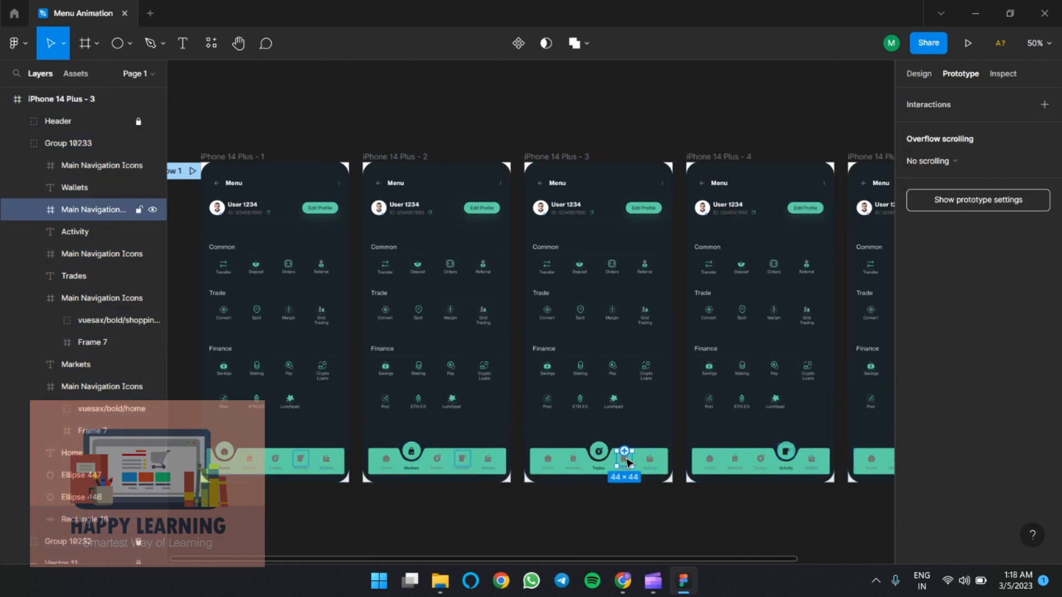
drag(632, 459, 725, 415)
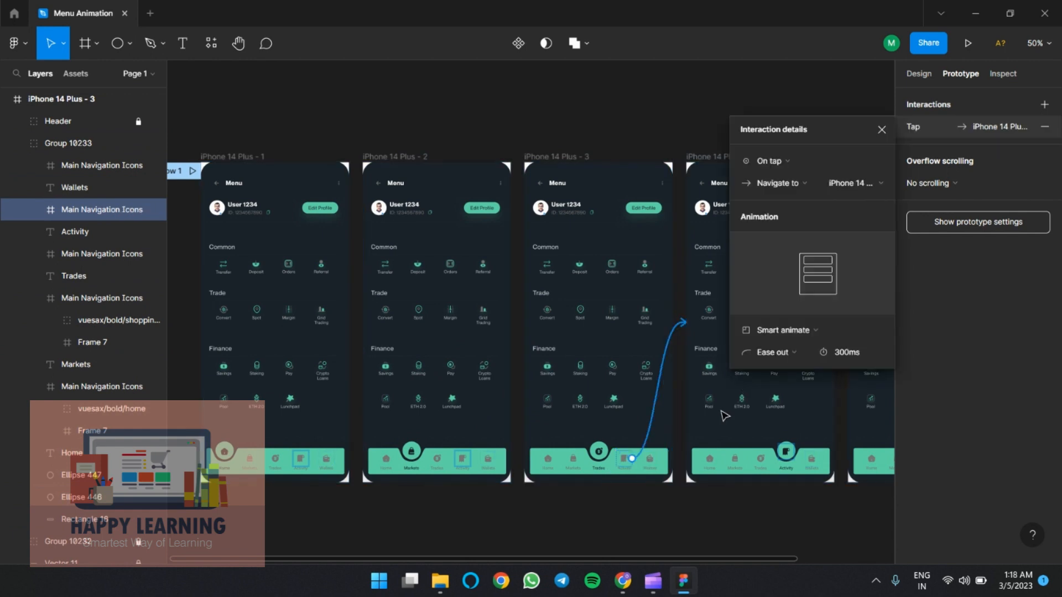
click(650, 459)
drag(658, 459, 853, 360)
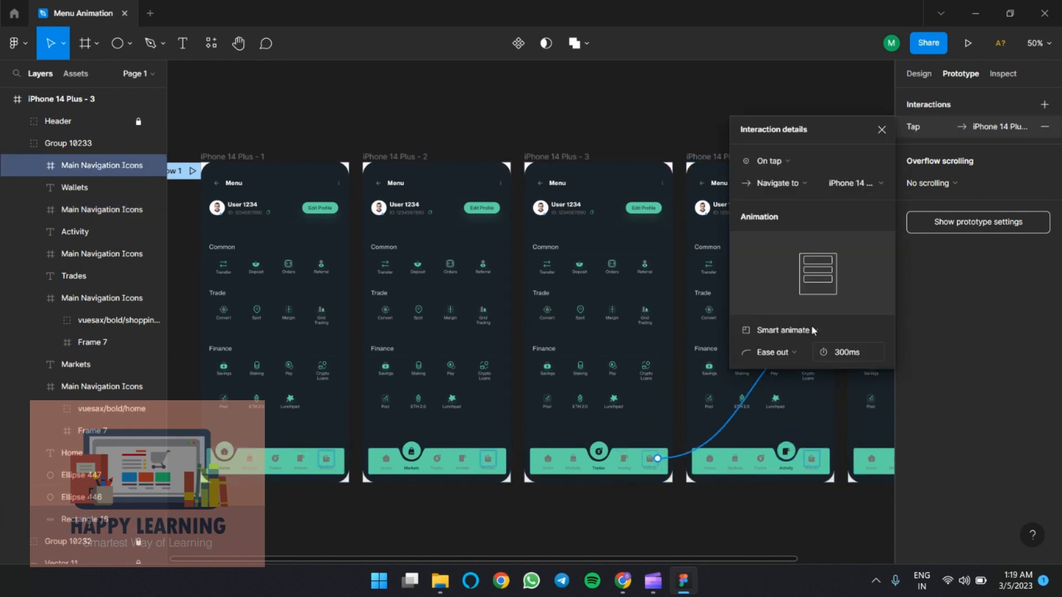
- On the fourth screen, link the Markets icon to iPhone 14 Plus - 2 and the Trades icon to iPhone 14 Plus - 3
click(710, 161)
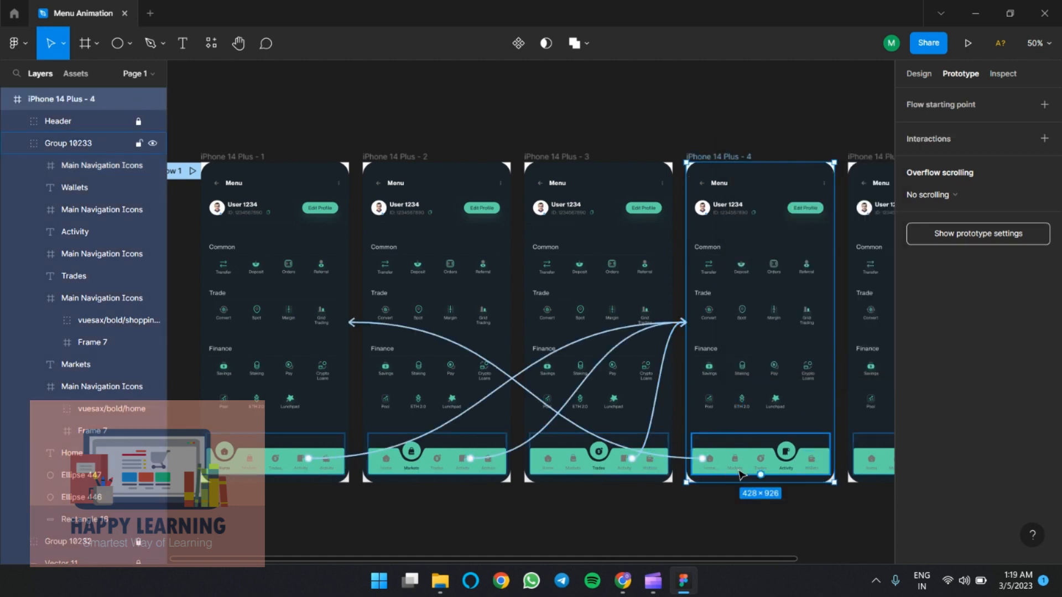
click(735, 463)
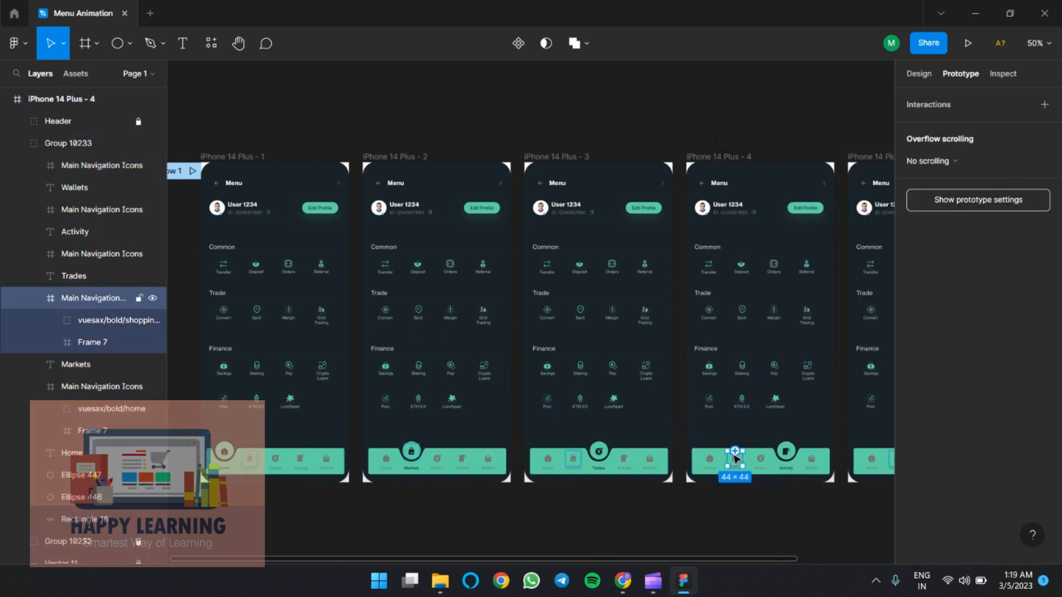
drag(737, 452, 410, 353)
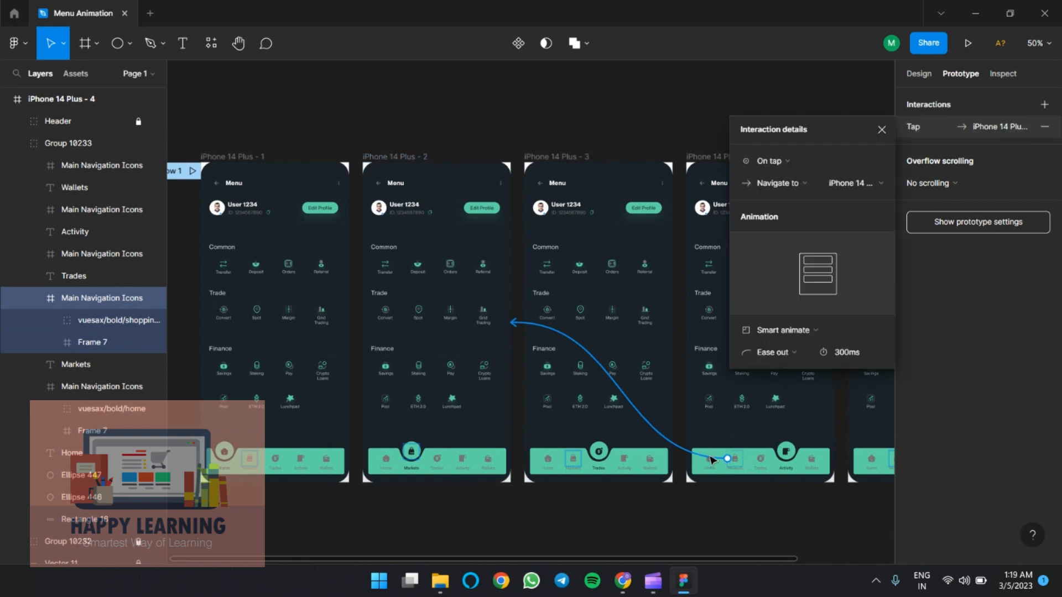
click(764, 467)
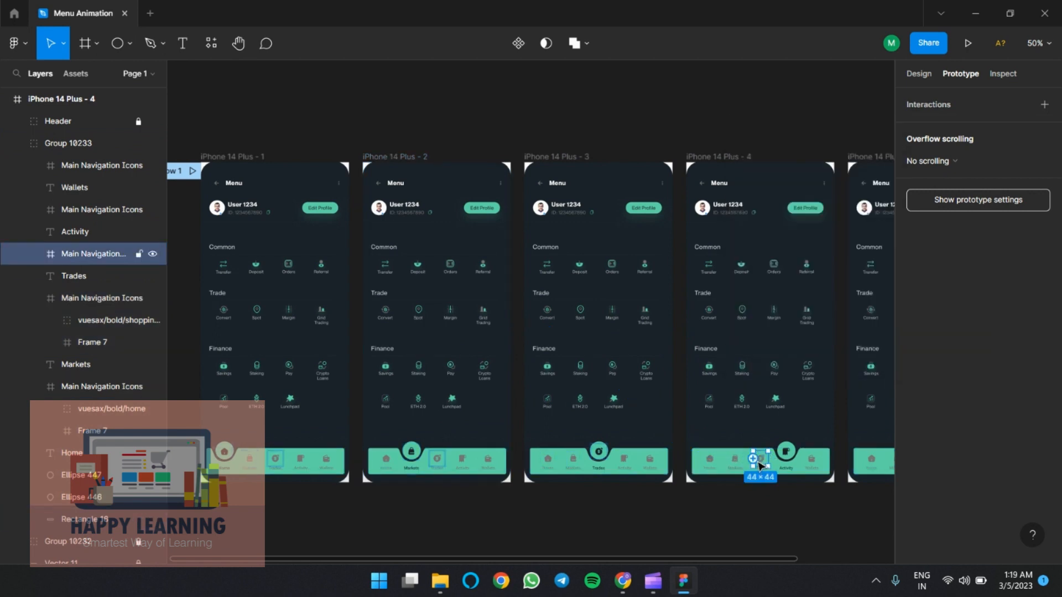
drag(753, 458, 657, 408)
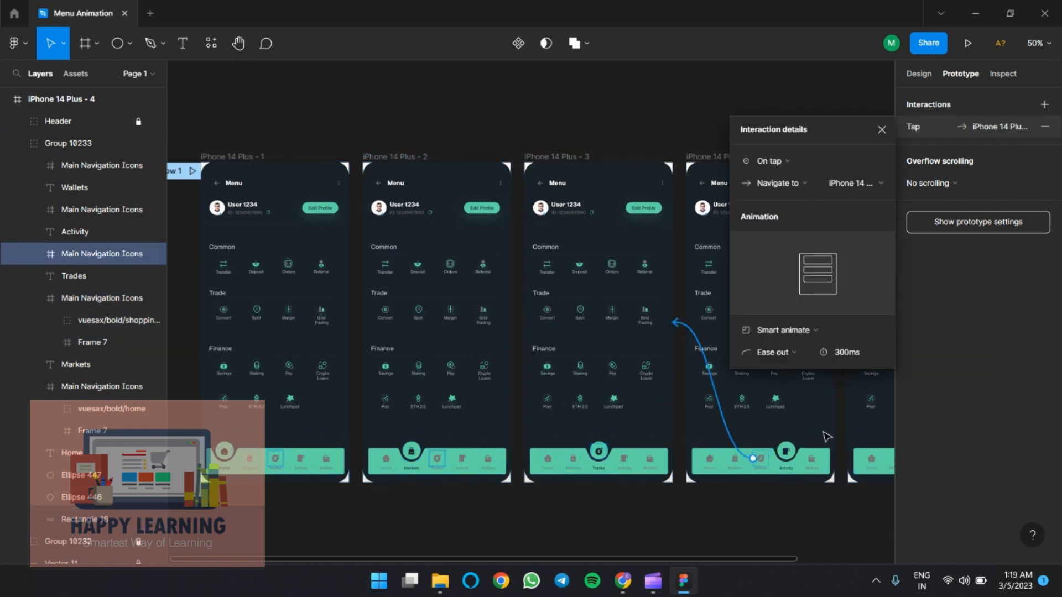
- Link the fourth screen's Wallets icon to iPhone 14 Plus - 5 with an on-tap Smart animate transition
click(818, 466)
drag(820, 461, 873, 403)
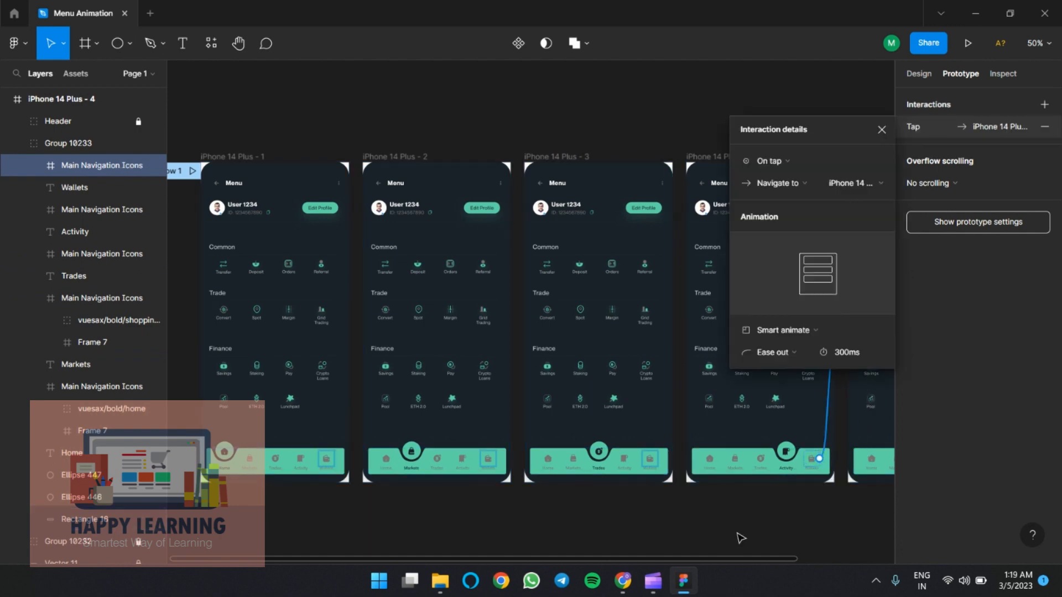
click(743, 504)
- Link the fifth screen's Markets icon to iPhone 14 Plus - 2
scroll(719, 497, right, 5)
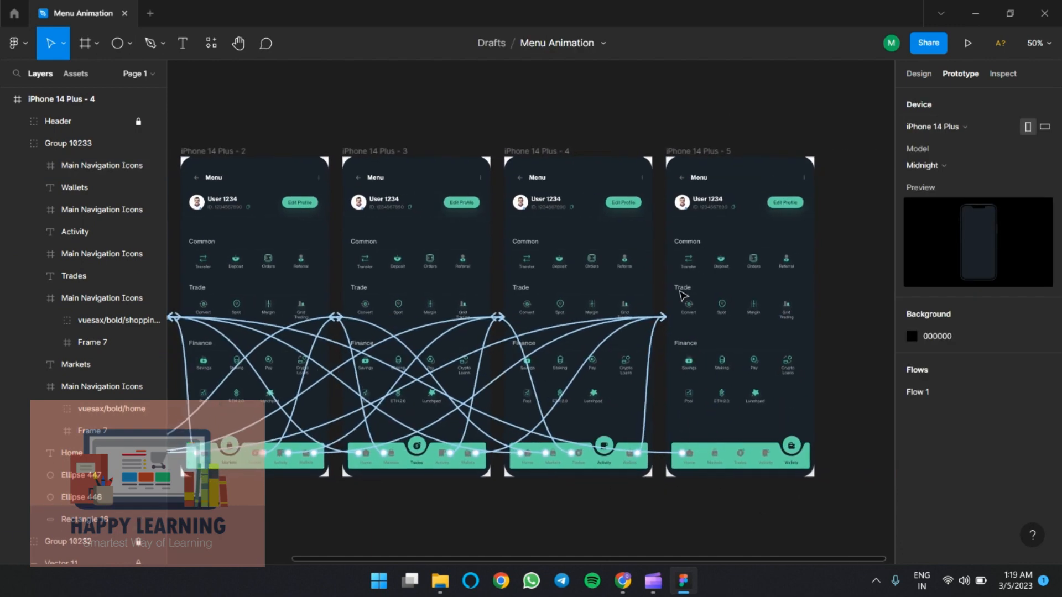
scroll(635, 471, left, 2)
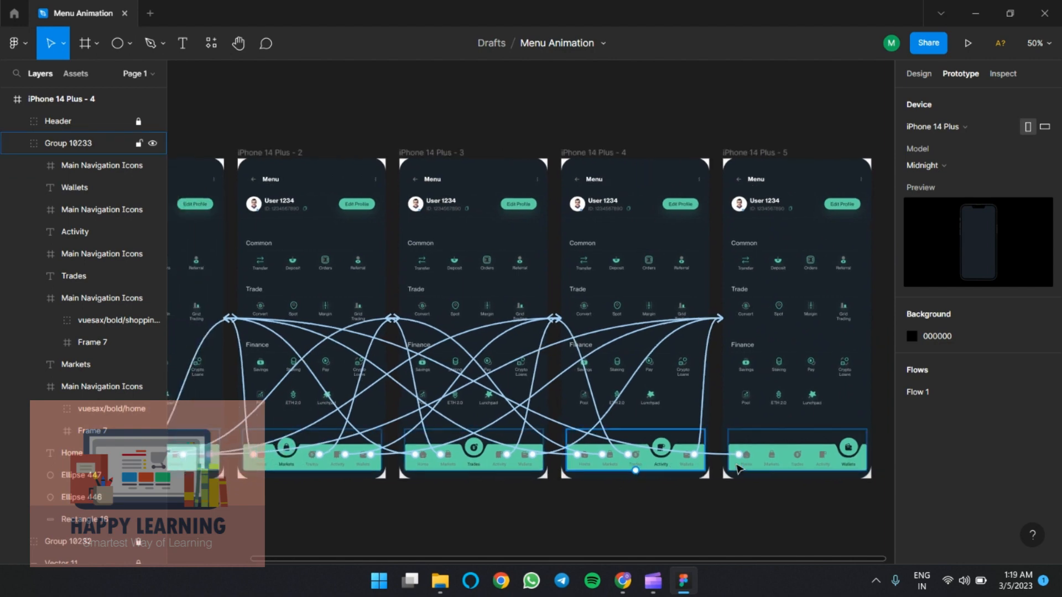
click(771, 457)
click(772, 454)
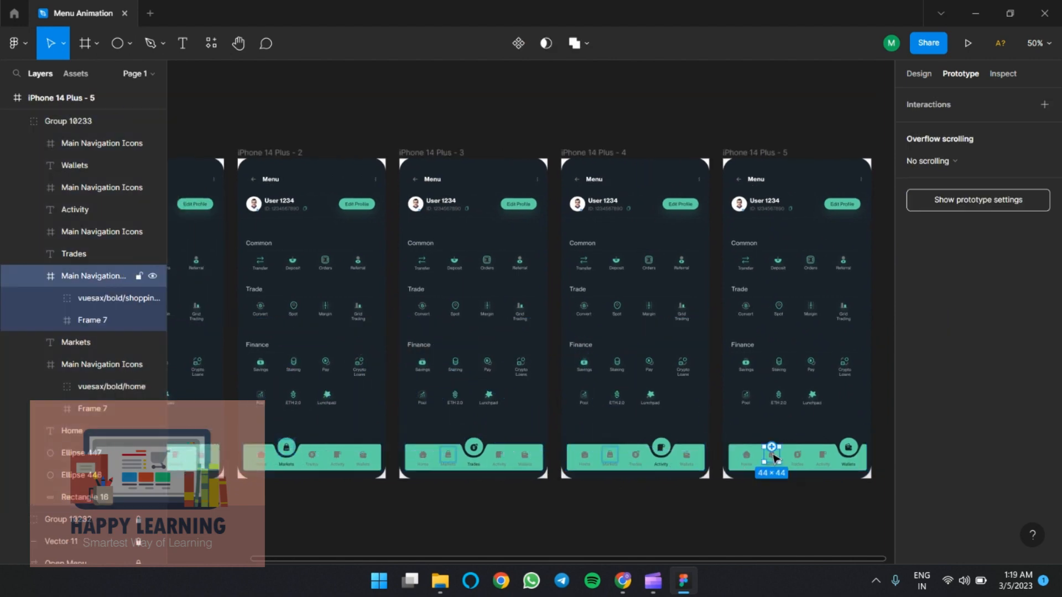
drag(773, 446, 292, 222)
- On the fifth screen, link the Trades icon to iPhone 14 Plus - 3 and the Activity icon to iPhone 14 Plus - 4
click(798, 454)
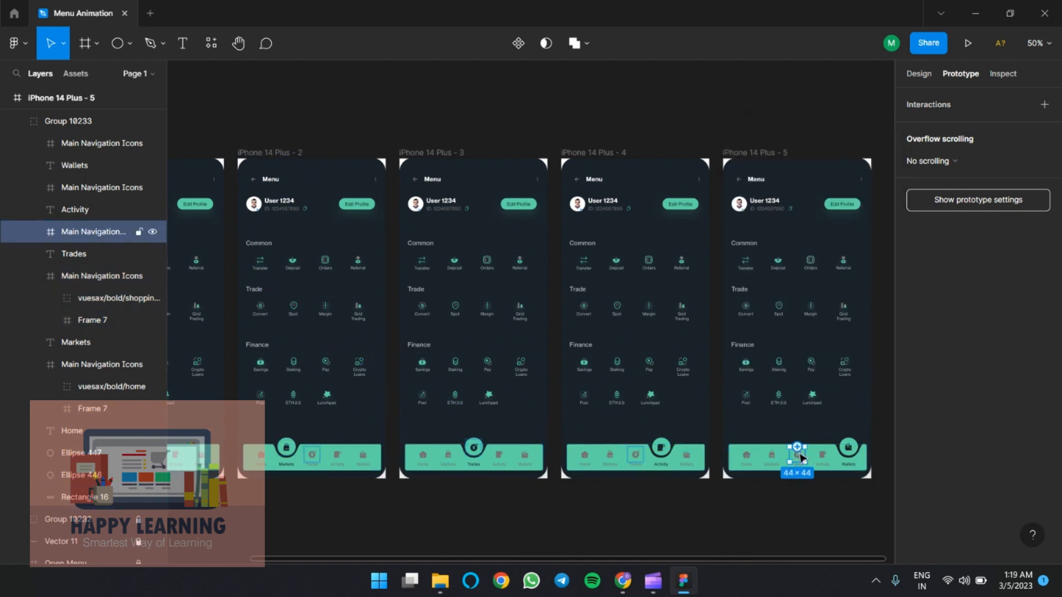
drag(798, 446, 546, 318)
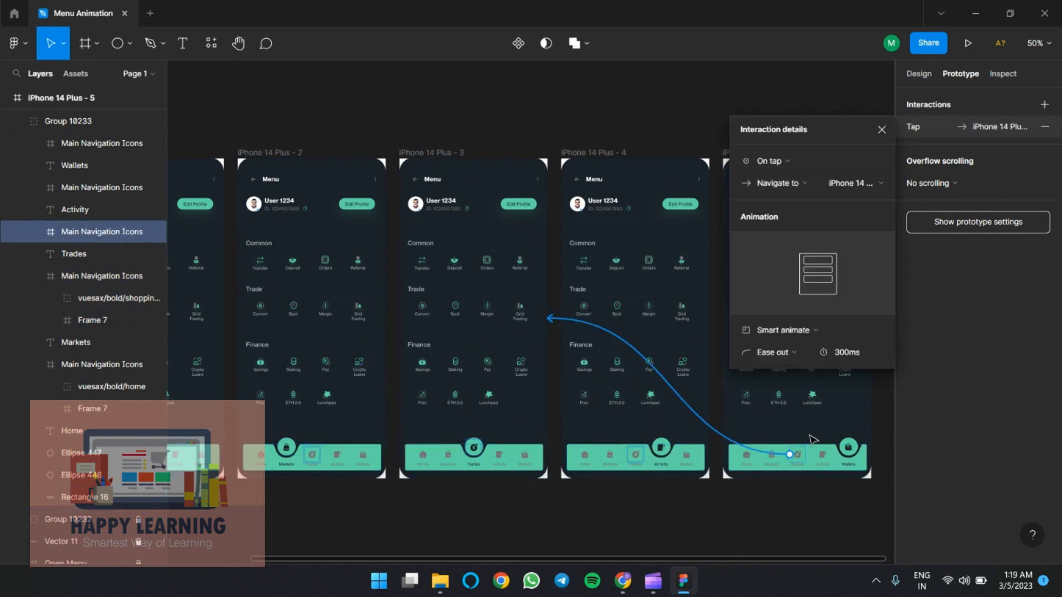
click(821, 461)
drag(817, 455, 698, 381)
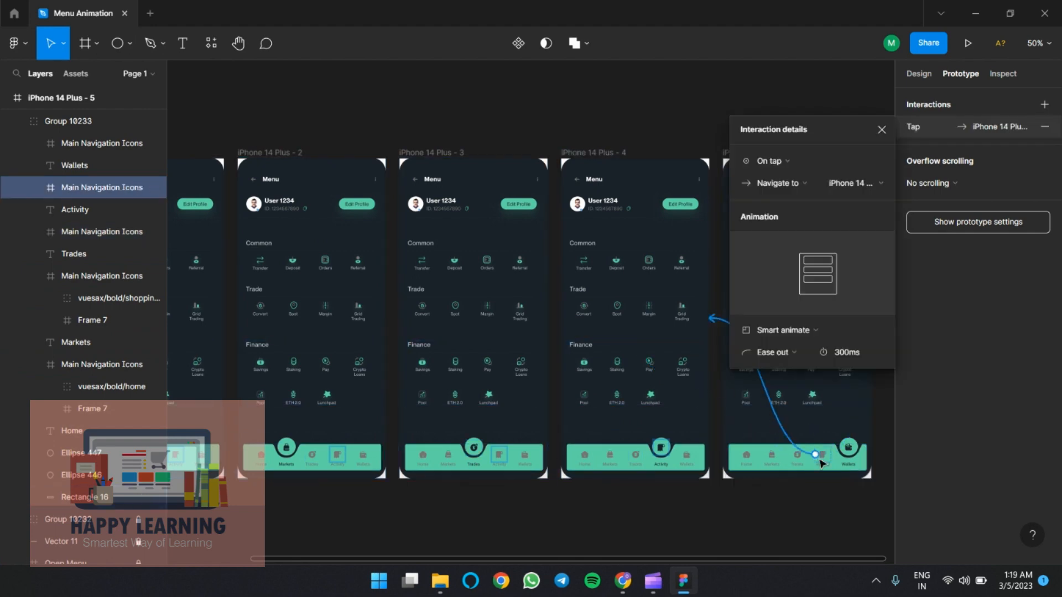
click(805, 505)
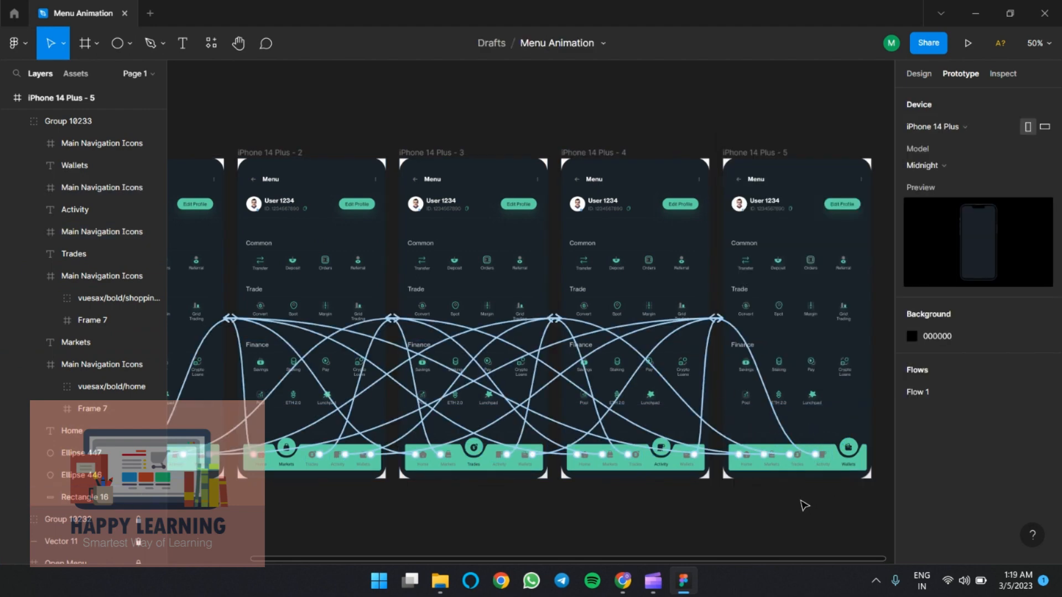
- Play the prototype and step through the Markets, Trades, Activity and Wallets tabs in order to check their transitions
drag(615, 518, 760, 537)
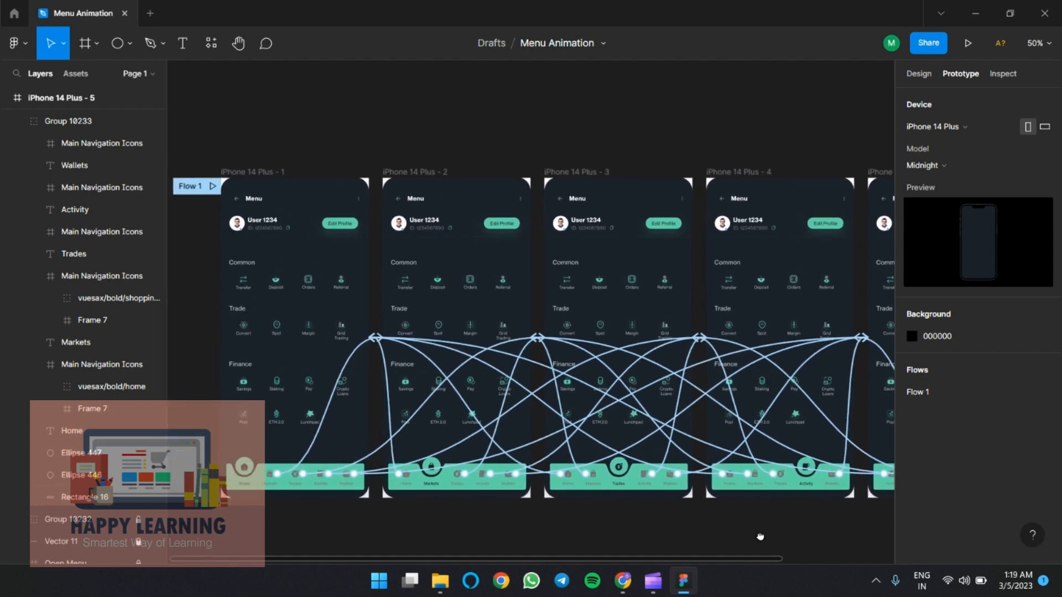
click(968, 44)
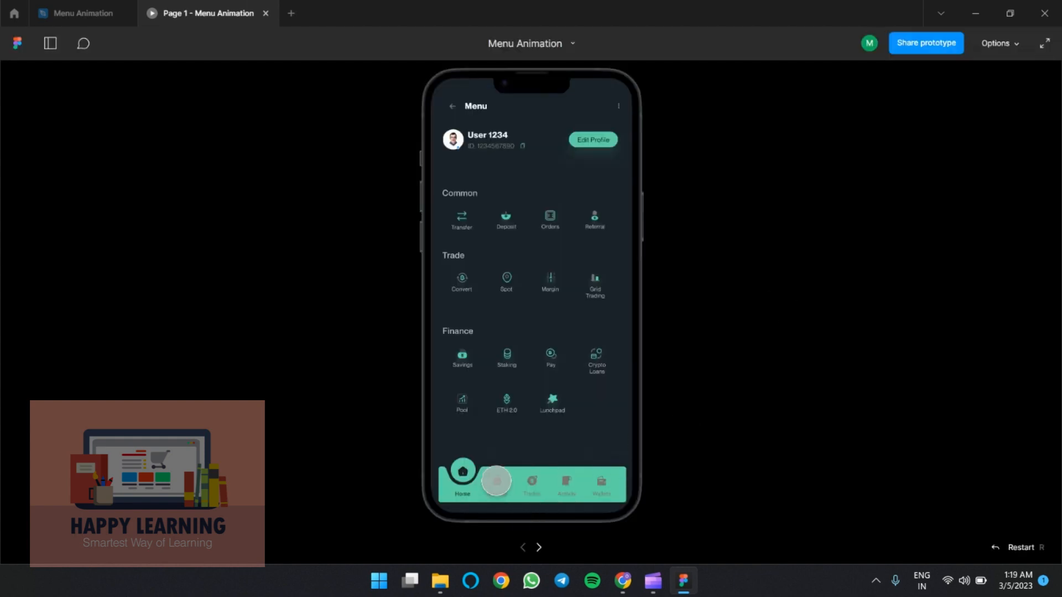
click(496, 482)
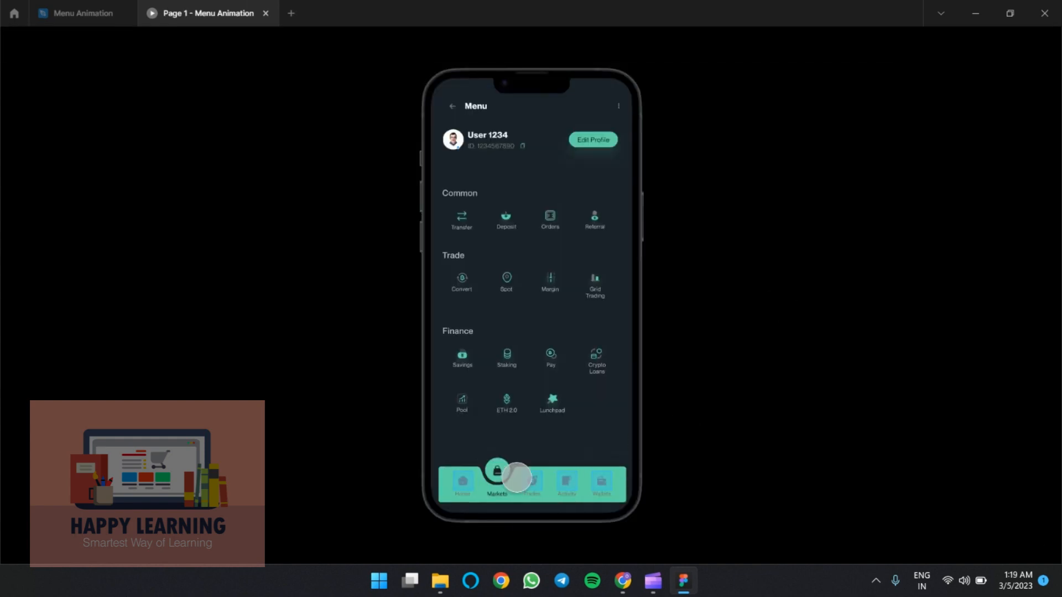
click(534, 483)
click(569, 481)
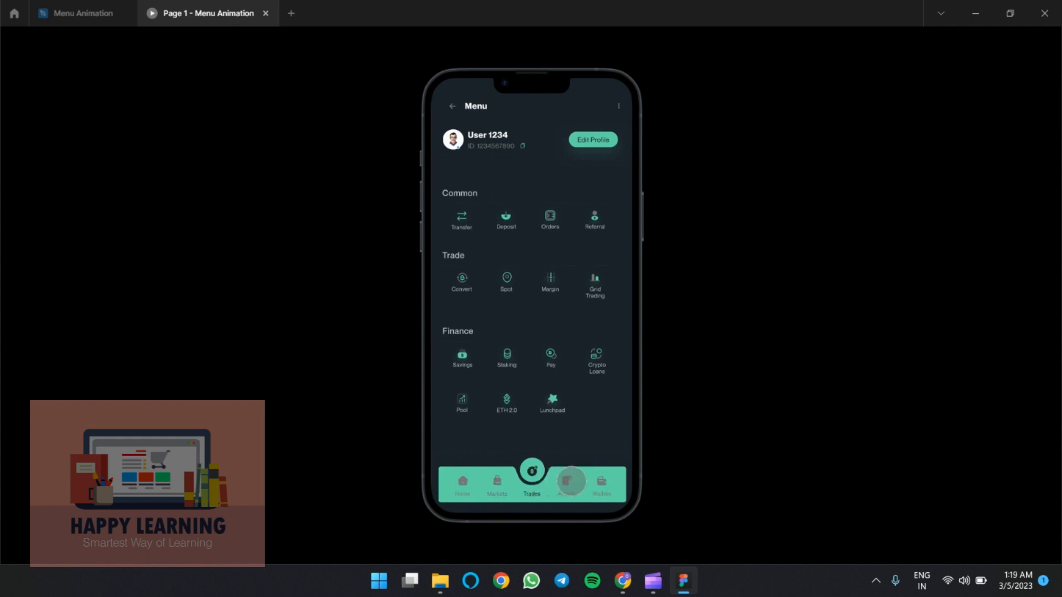
click(602, 490)
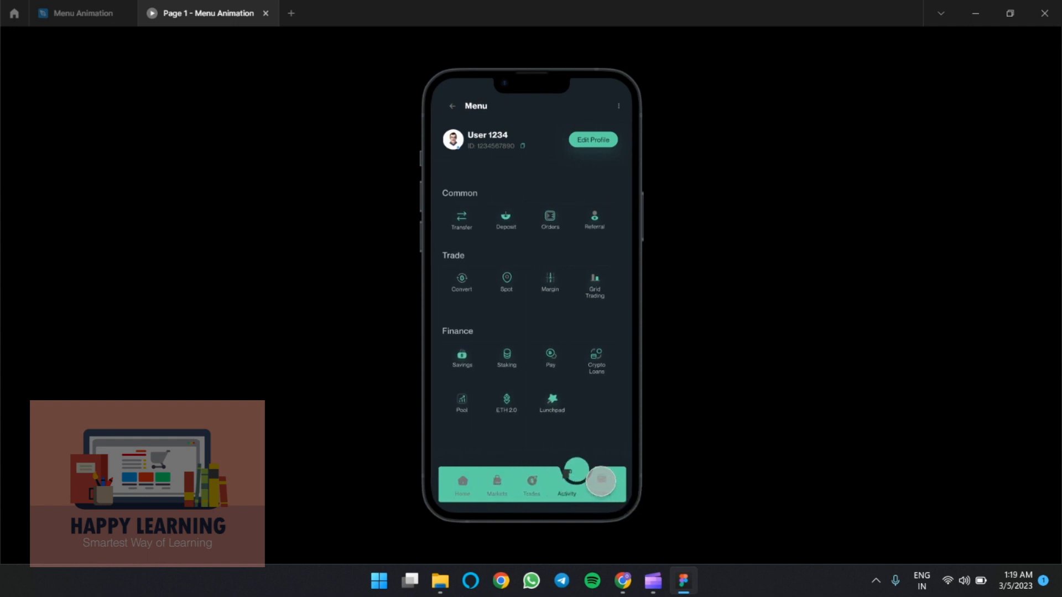
- Switch between the Home, Markets, Trades, Activity and Wallets tabs in mixed order to test the menu animation in both directions
click(562, 485)
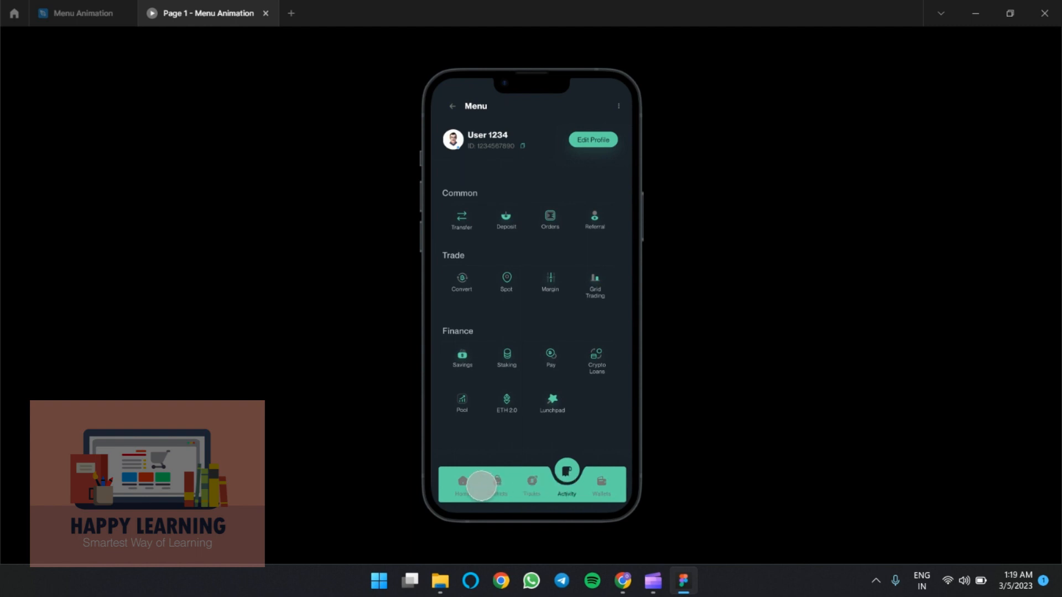
click(499, 481)
click(604, 482)
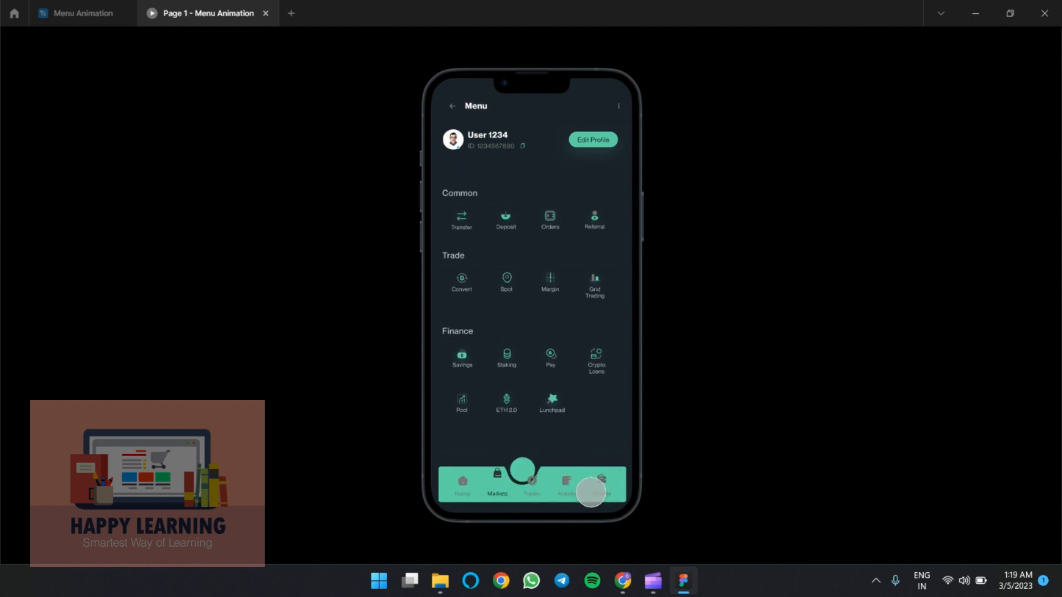
click(453, 480)
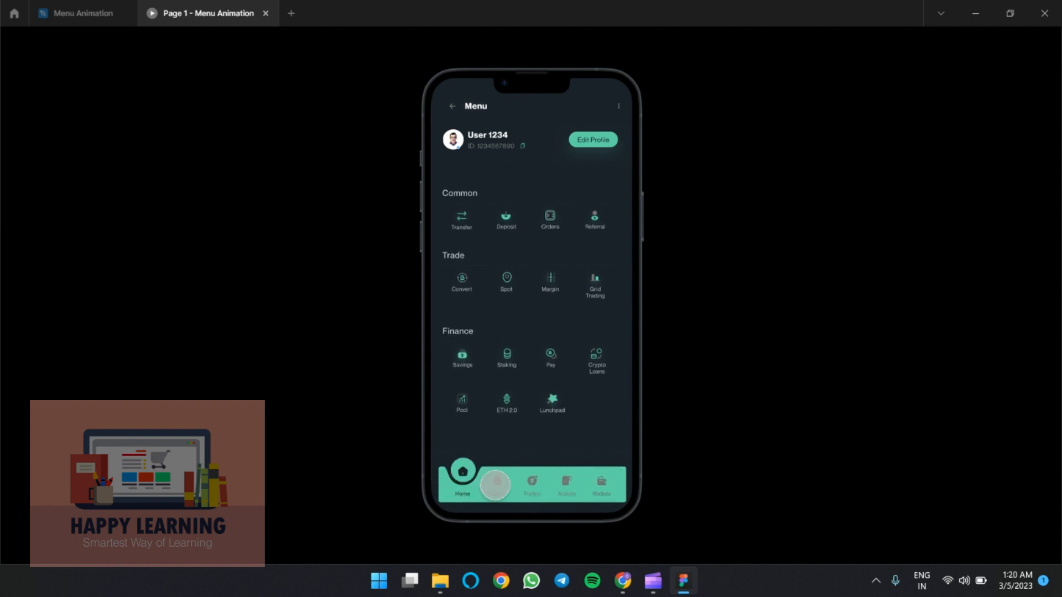
click(534, 482)
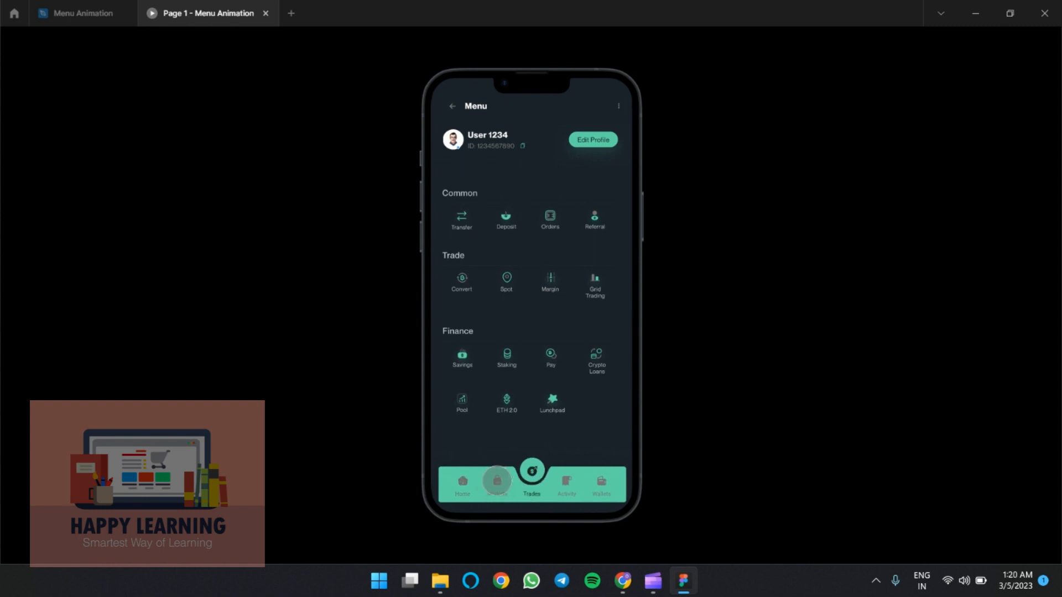
click(495, 483)
click(567, 483)
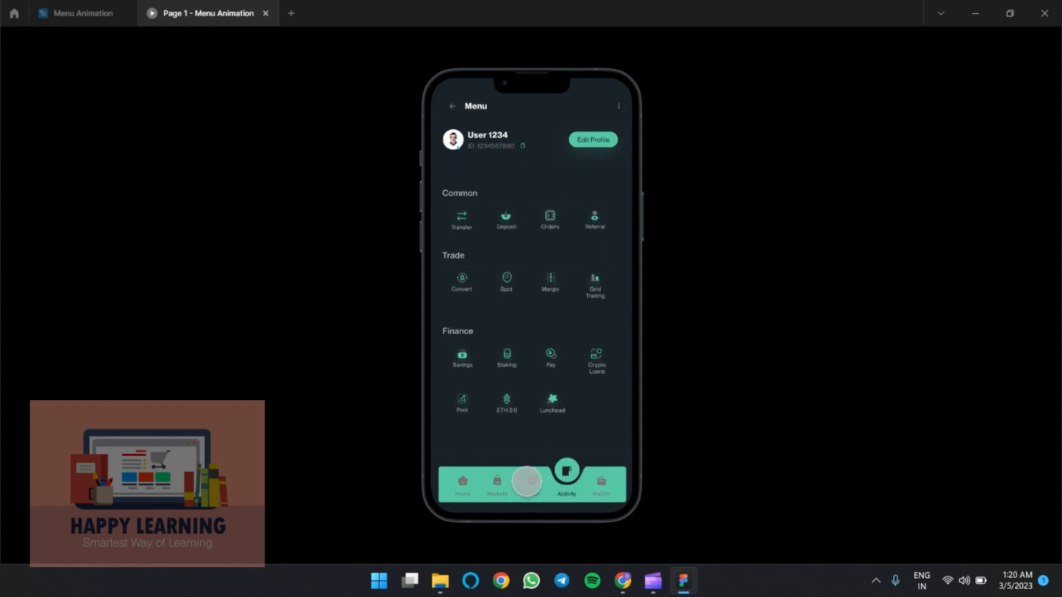
click(530, 482)
click(603, 482)
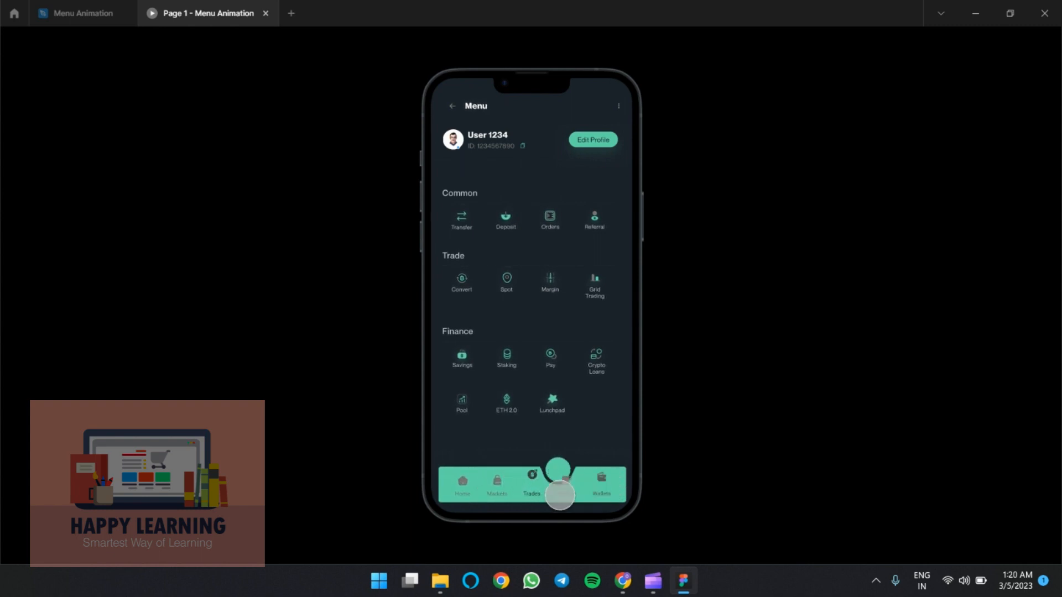
click(459, 480)
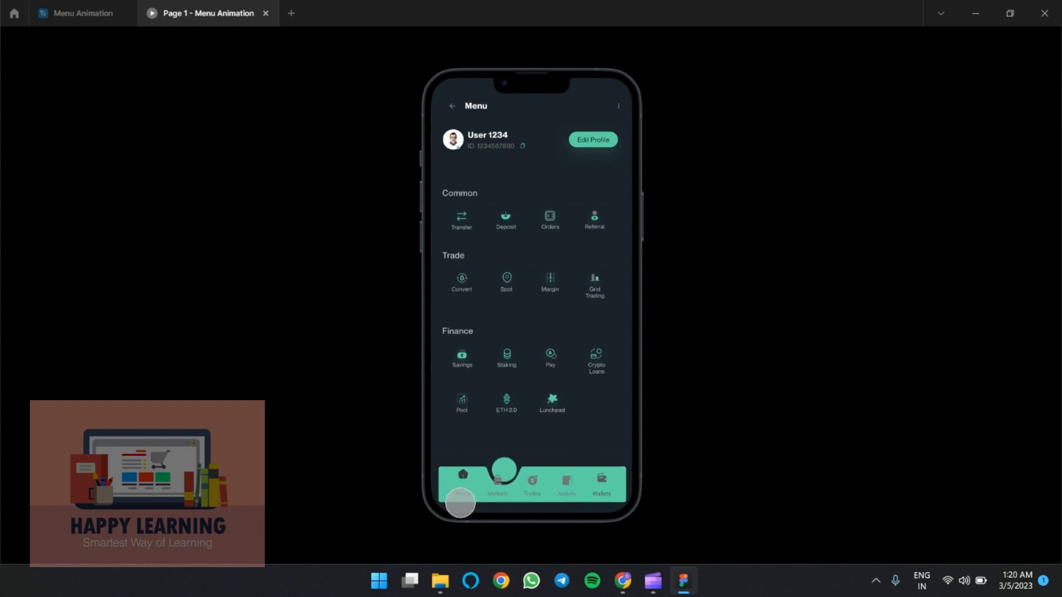
click(498, 484)
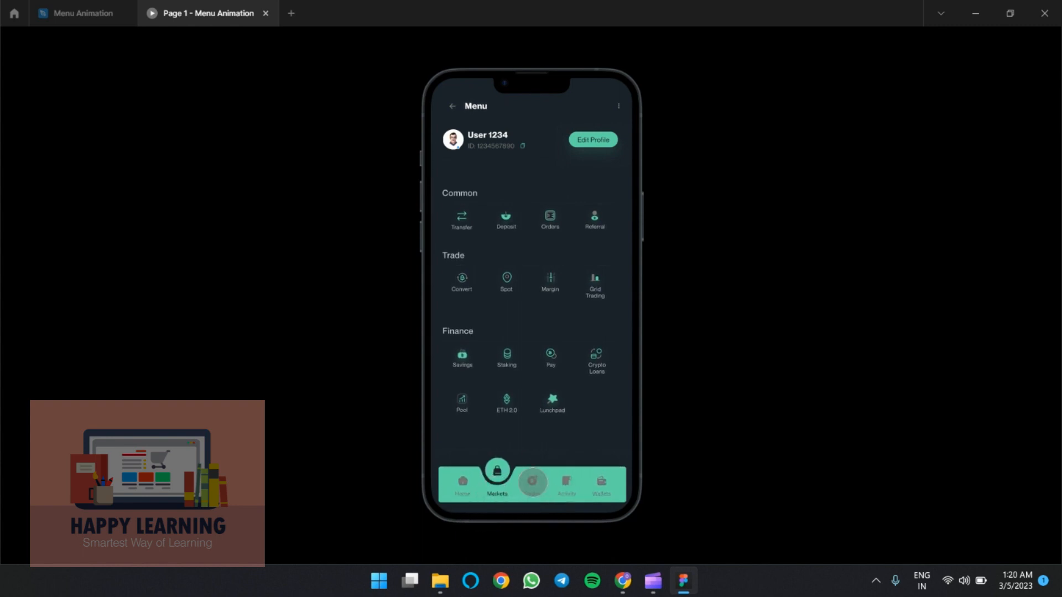
click(532, 482)
click(497, 487)
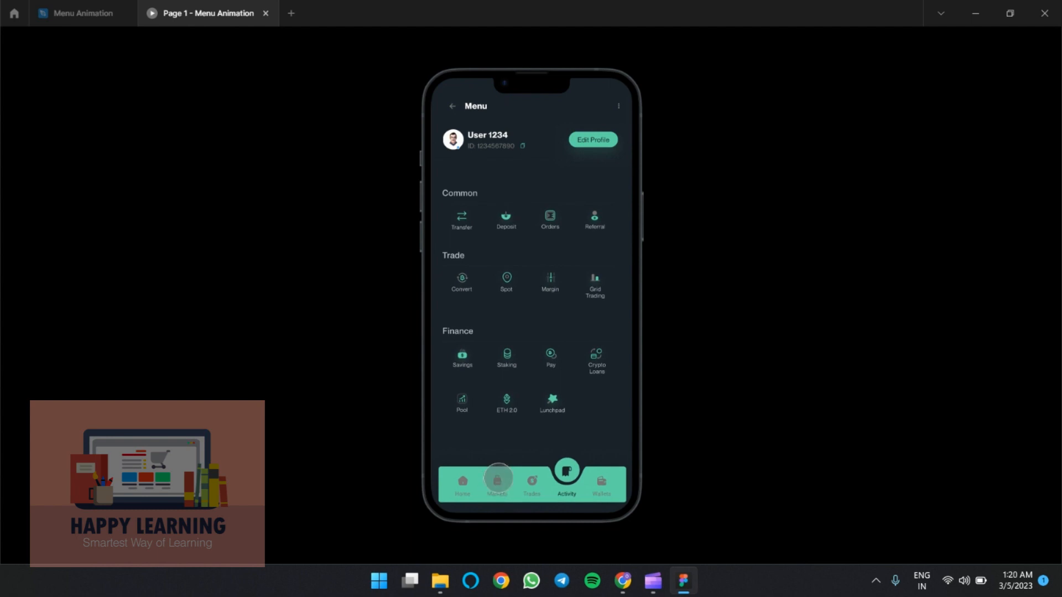
click(566, 483)
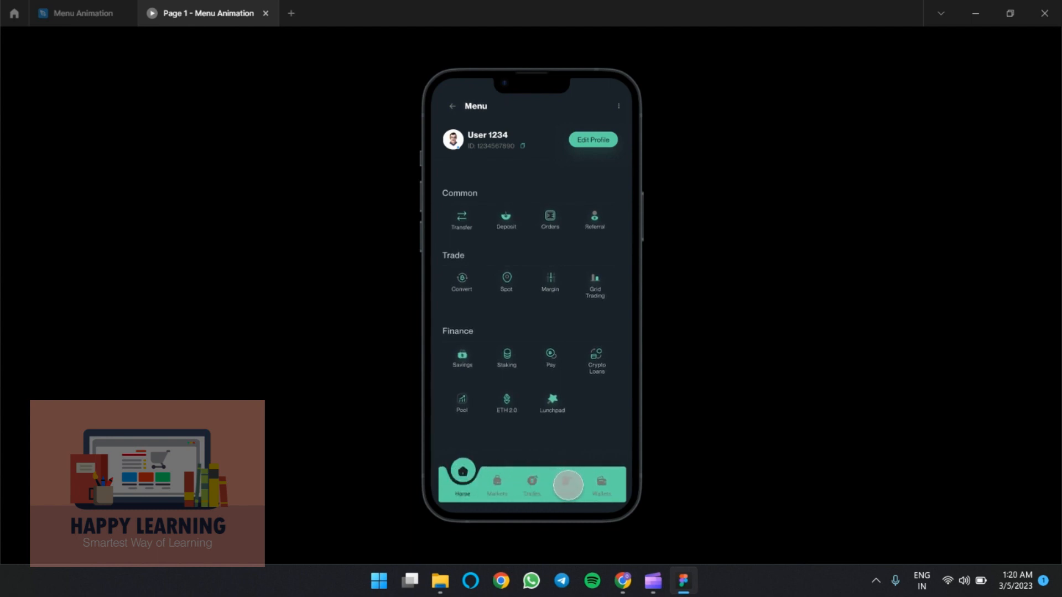
click(497, 483)
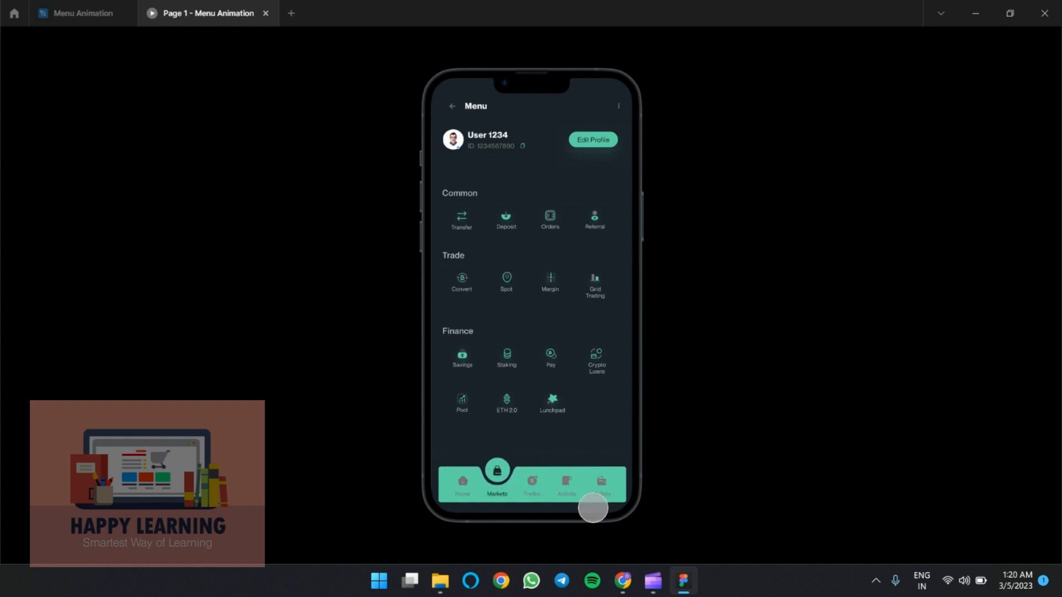